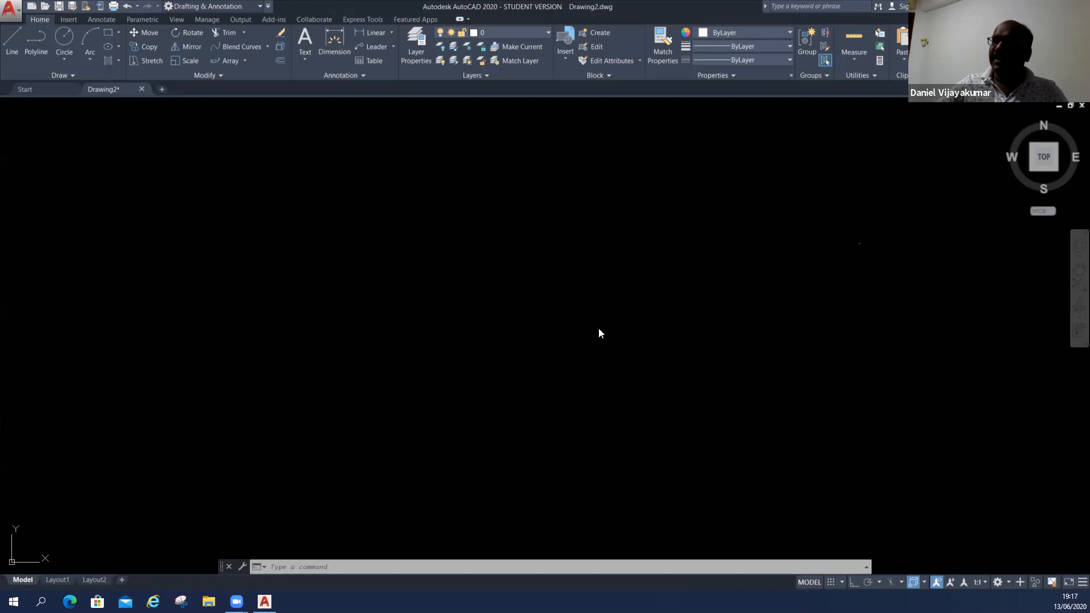
{"action": "left_click", "coordinate": [823, 211]}
{"action": "key", "text": "Escape"}
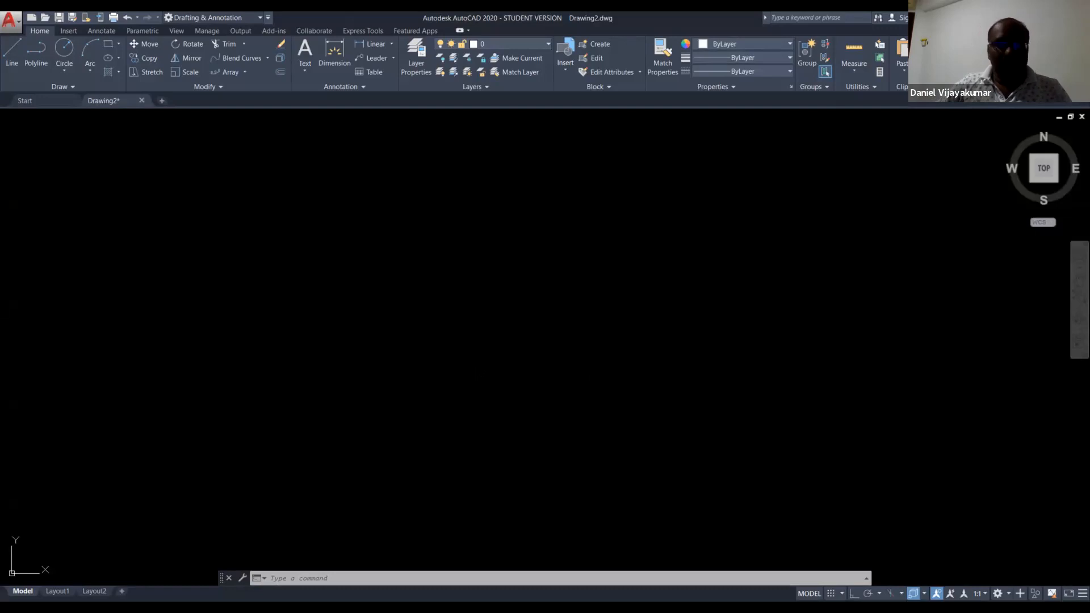
{"action": "left_click", "coordinate": [481, 370]}
{"action": "key", "text": "Escape"}
{"action": "key", "text": "Escape"}
{"action": "key", "text": "Escape"}
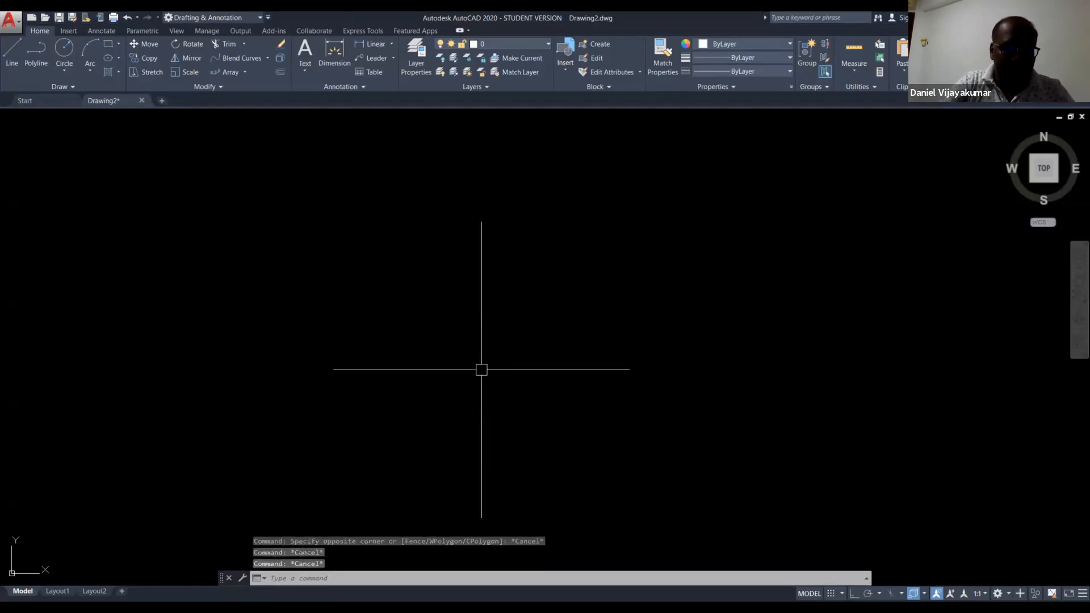
- Draw one small square with the Rectangle command in the empty drawing area
{"action": "type", "text": "rec"}
{"action": "key", "text": "Return"}
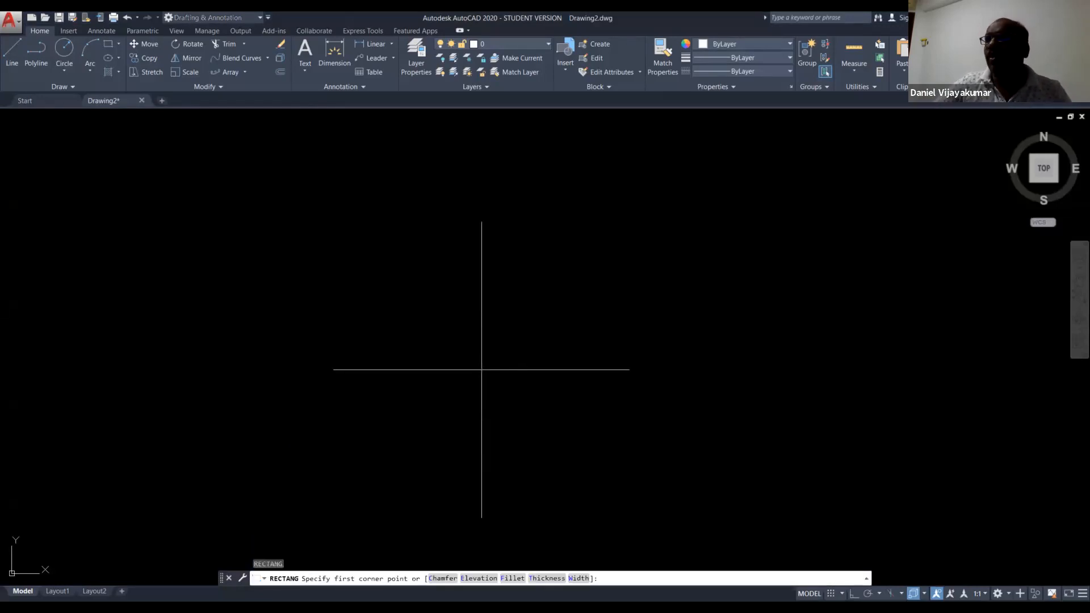
{"action": "left_click", "coordinate": [376, 391]}
{"action": "left_click", "coordinate": [388, 400]}
{"action": "scroll", "coordinate": [390, 401], "scroll_direction": "up", "scroll_amount": 2}
{"action": "scroll", "coordinate": [397, 417], "scroll_direction": "down", "scroll_amount": 5}
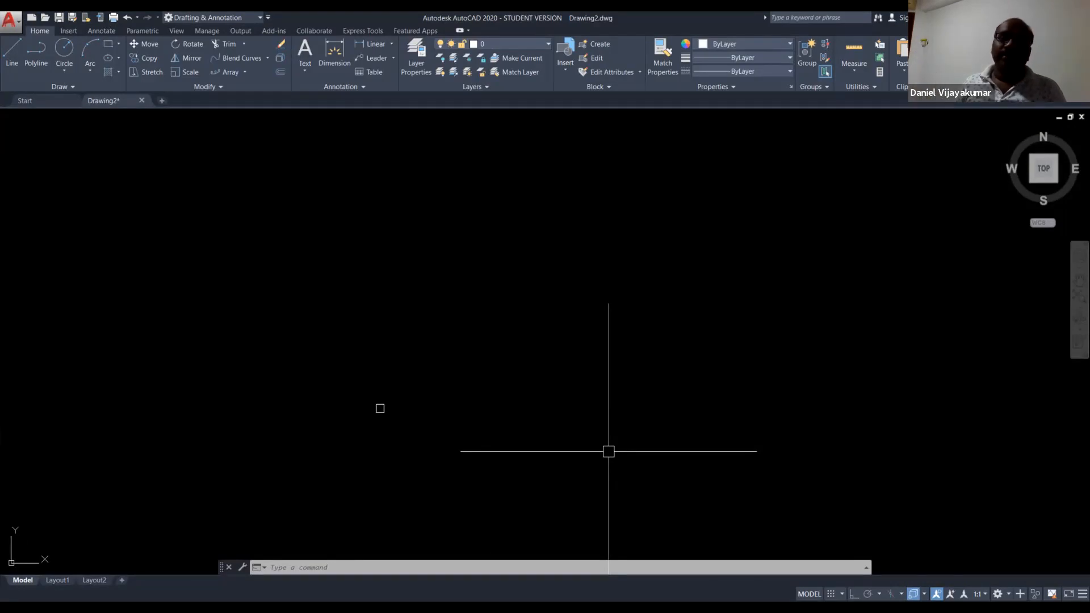
{"action": "key", "text": "ctrl"}
{"action": "key", "text": "ctrl"}
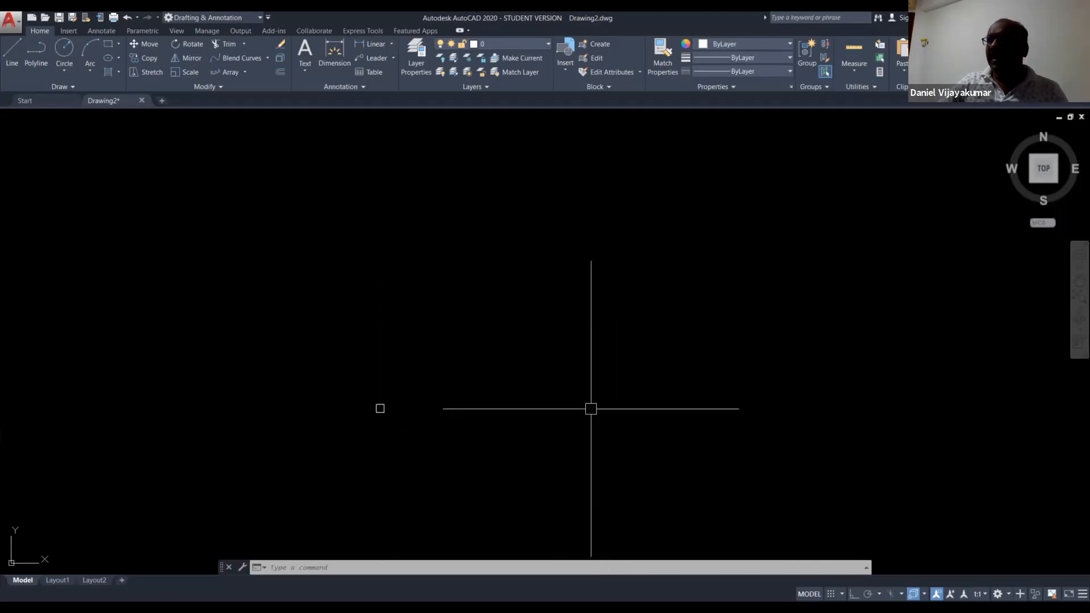
{"action": "key", "text": "ctrl"}
{"action": "key", "text": "ctrl"}
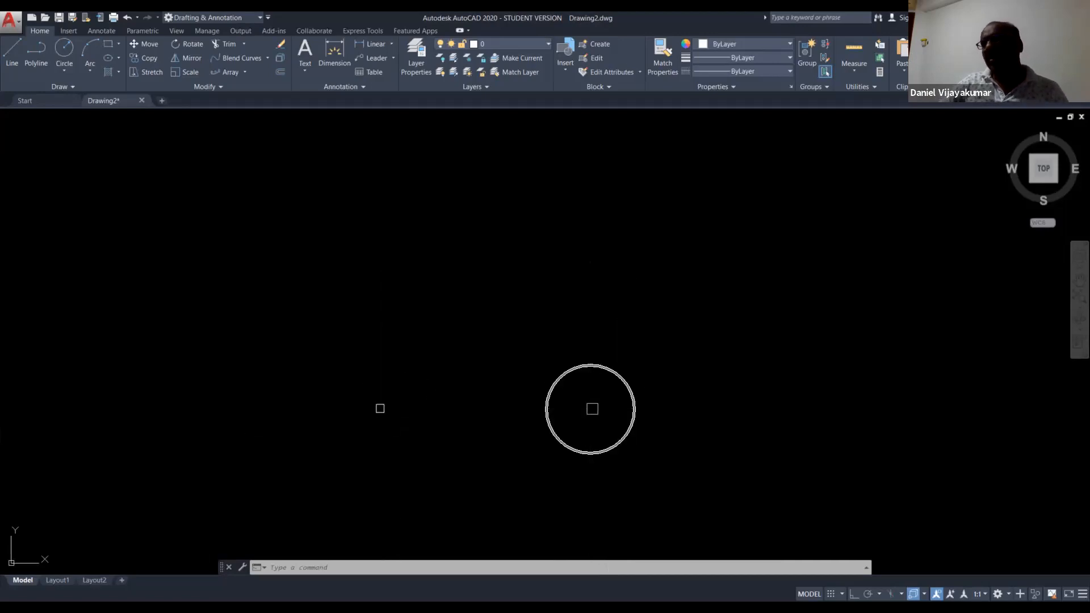
- Copy the small square fourteen times along an irregularly spaced horizontal row to its right, with Ortho mode on
{"action": "mouse_move", "coordinate": [851, 408]}
{"action": "middle_mouse_down"}
{"action": "mouse_move", "coordinate": [508, 410]}
{"action": "mouse_move", "coordinate": [540, 429]}
{"action": "mouse_move", "coordinate": [500, 424]}
{"action": "middle_mouse_up"}
{"action": "scroll", "coordinate": [508, 409], "scroll_direction": "down", "scroll_amount": 1}
{"action": "scroll", "coordinate": [789, 416], "scroll_direction": "down", "scroll_amount": 5}
{"action": "scroll", "coordinate": [580, 430], "scroll_direction": "up", "scroll_amount": 2}
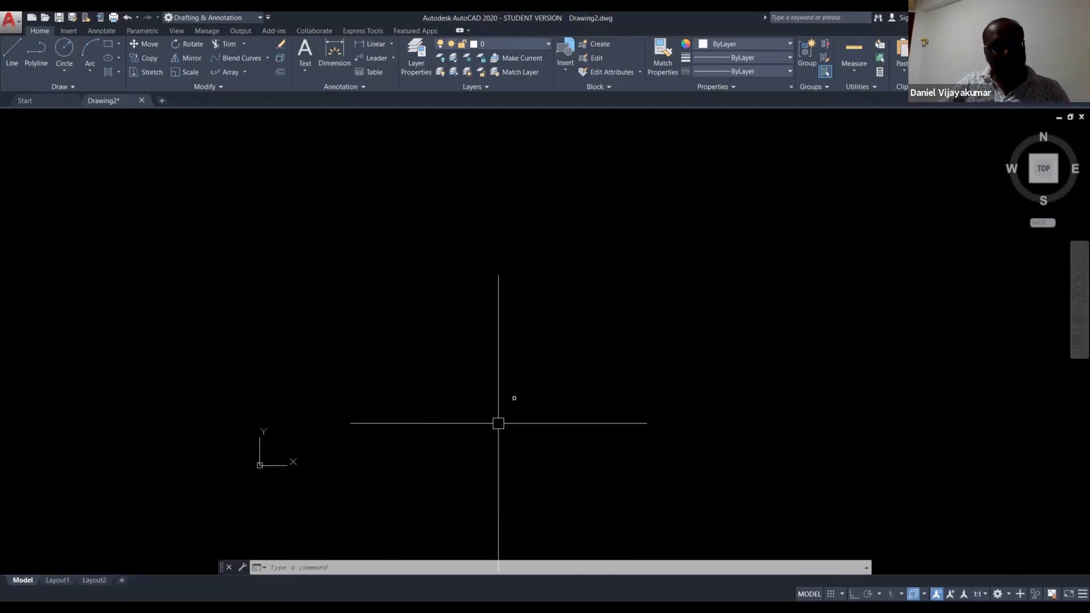
{"action": "key", "text": "Escape"}
{"action": "type", "text": "co"}
{"action": "key", "text": "Return"}
{"action": "left_click", "coordinate": [460, 446]}
{"action": "left_click", "coordinate": [633, 324]}
{"action": "key", "text": "Return"}
{"action": "left_click", "coordinate": [491, 436]}
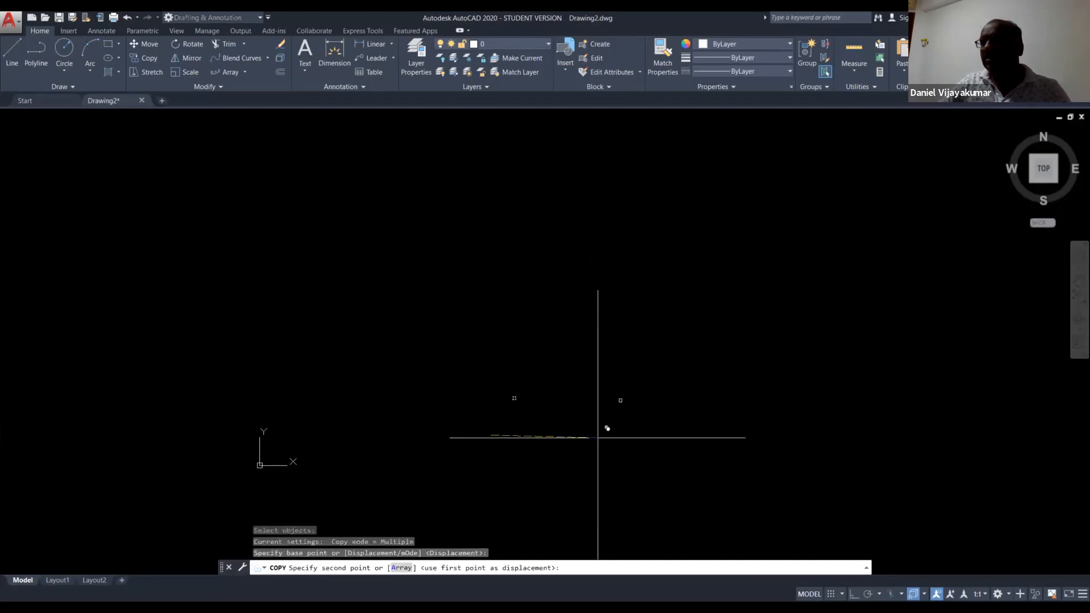
{"action": "left_click", "coordinate": [855, 594]}
{"action": "left_click", "coordinate": [591, 436]}
{"action": "left_click", "coordinate": [681, 434]}
{"action": "left_click", "coordinate": [728, 435]}
{"action": "left_click", "coordinate": [846, 436]}
{"action": "left_click", "coordinate": [872, 437]}
{"action": "left_click", "coordinate": [915, 438]}
{"action": "left_click", "coordinate": [955, 438]}
{"action": "left_click", "coordinate": [817, 437]}
{"action": "left_click", "coordinate": [778, 436]}
{"action": "left_click", "coordinate": [744, 436]}
{"action": "left_click", "coordinate": [649, 437]}
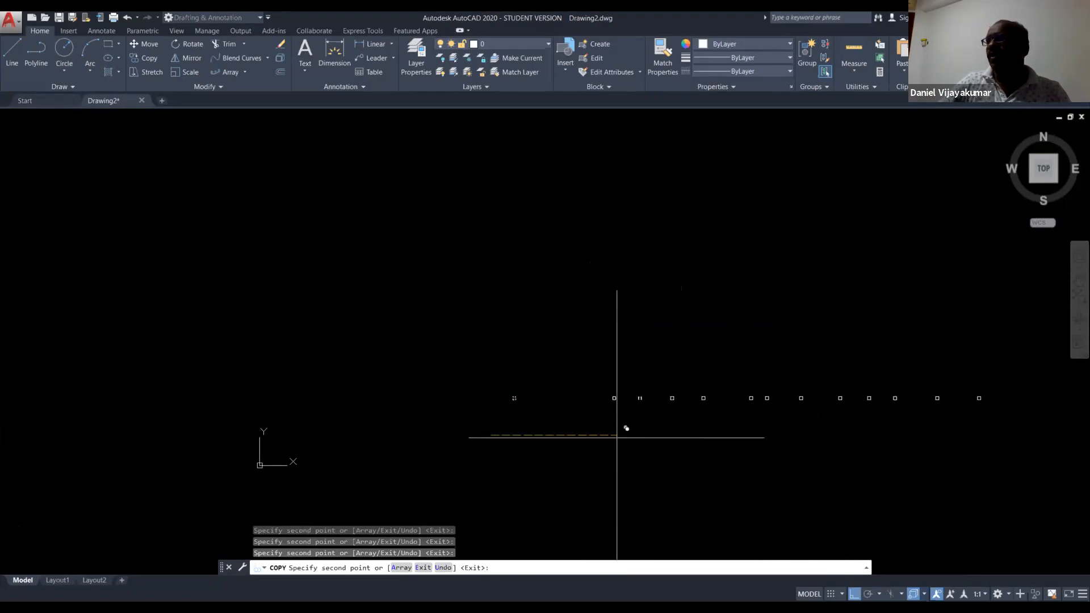
{"action": "left_click", "coordinate": [617, 437]}
{"action": "left_click", "coordinate": [566, 436]}
{"action": "left_click", "coordinate": [527, 438]}
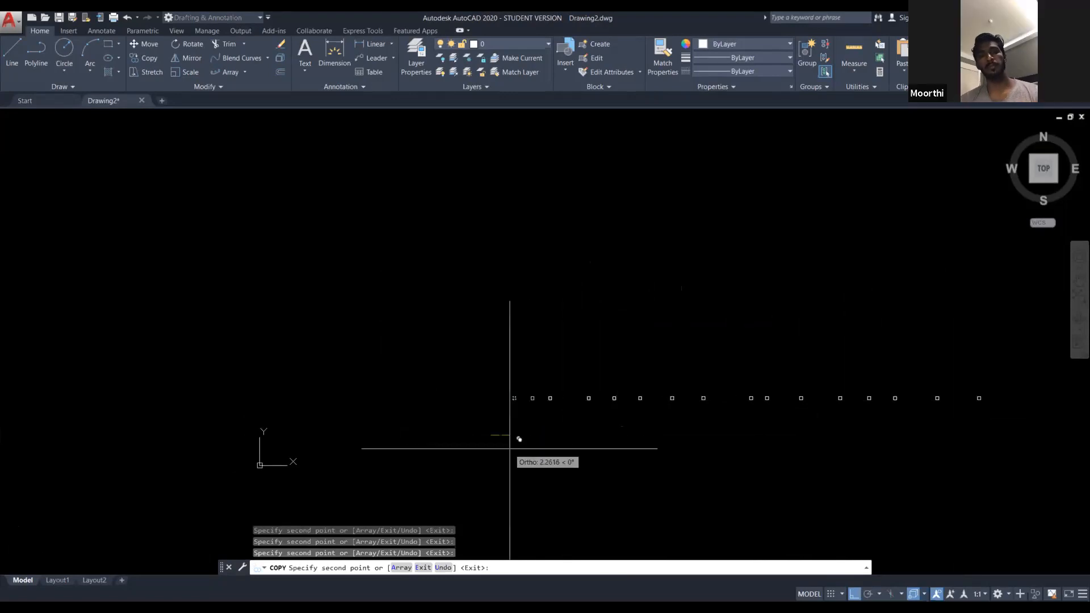
{"action": "key", "text": "Escape"}
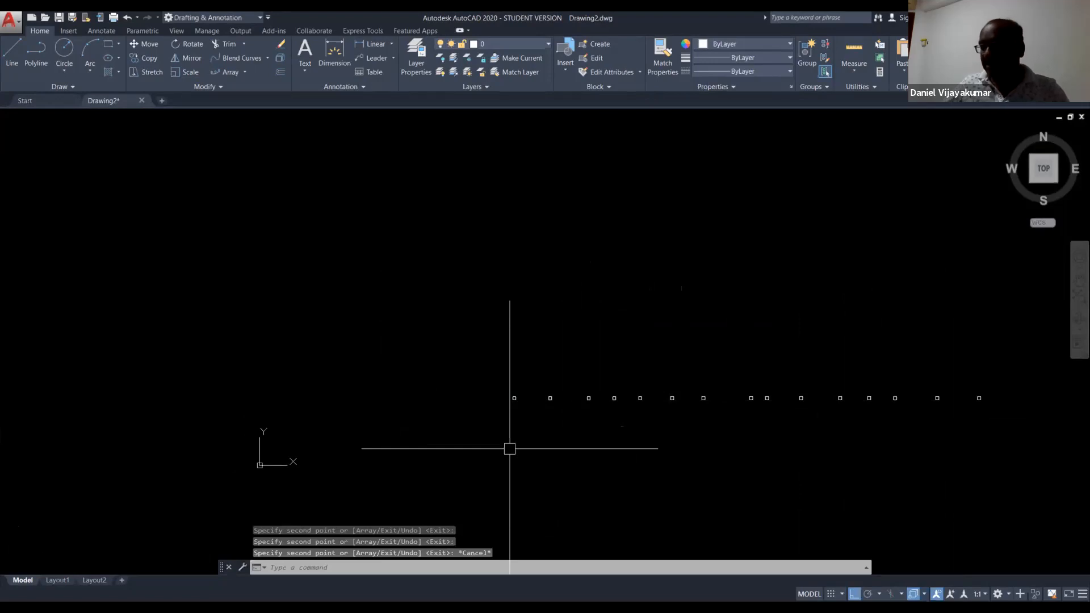
{"action": "key", "text": "Escape"}
- Erase the fourteen copied squares, keeping only the original one
{"action": "middle_click_drag", "start_coordinate": [574, 501], "coordinate": [486, 476]}
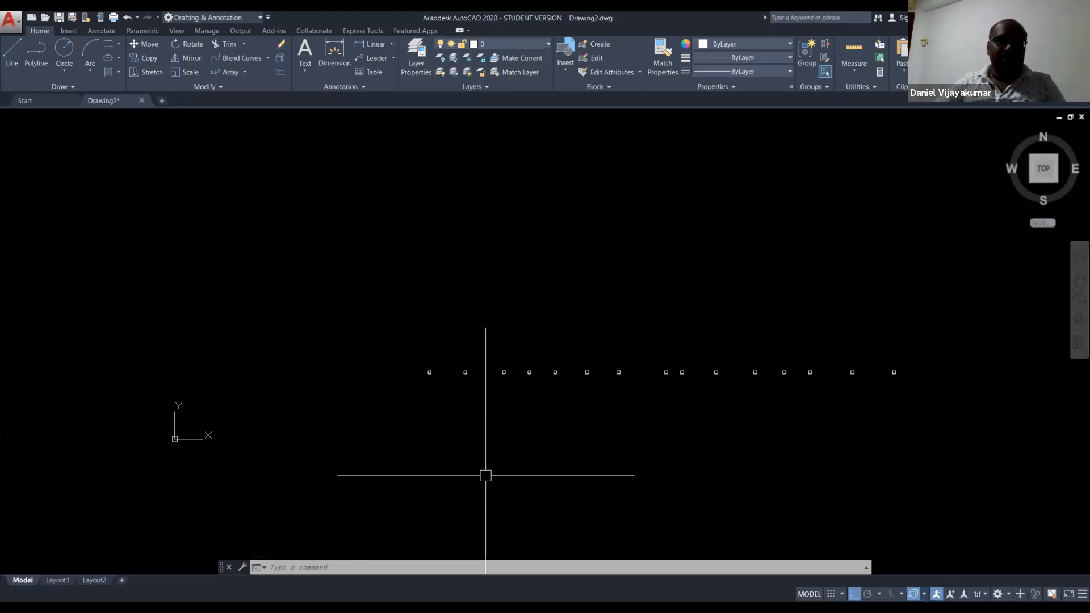
{"action": "left_click", "coordinate": [455, 447]}
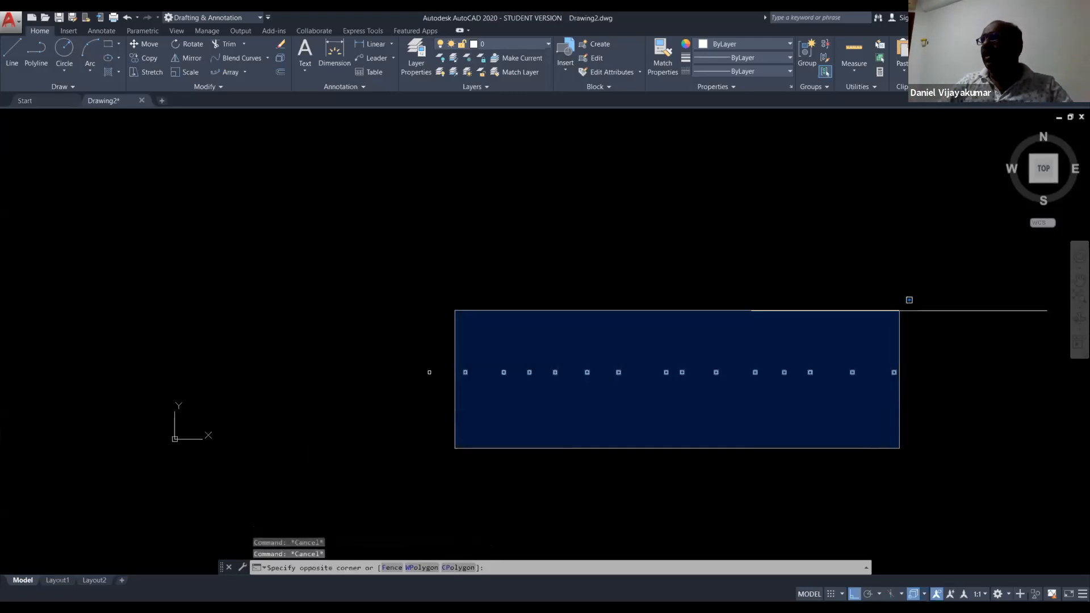
{"action": "left_click", "coordinate": [948, 311]}
{"action": "key", "text": "Delete"}
- Create a rectangular array from the remaining square with the default 4 columns and 3 rows
{"action": "mouse_move", "coordinate": [512, 329]}
{"action": "middle_mouse_down"}
{"action": "mouse_move", "coordinate": [358, 438]}
{"action": "mouse_move", "coordinate": [517, 394]}
{"action": "middle_mouse_up"}
{"action": "scroll", "coordinate": [457, 405], "scroll_direction": "up", "scroll_amount": 4}
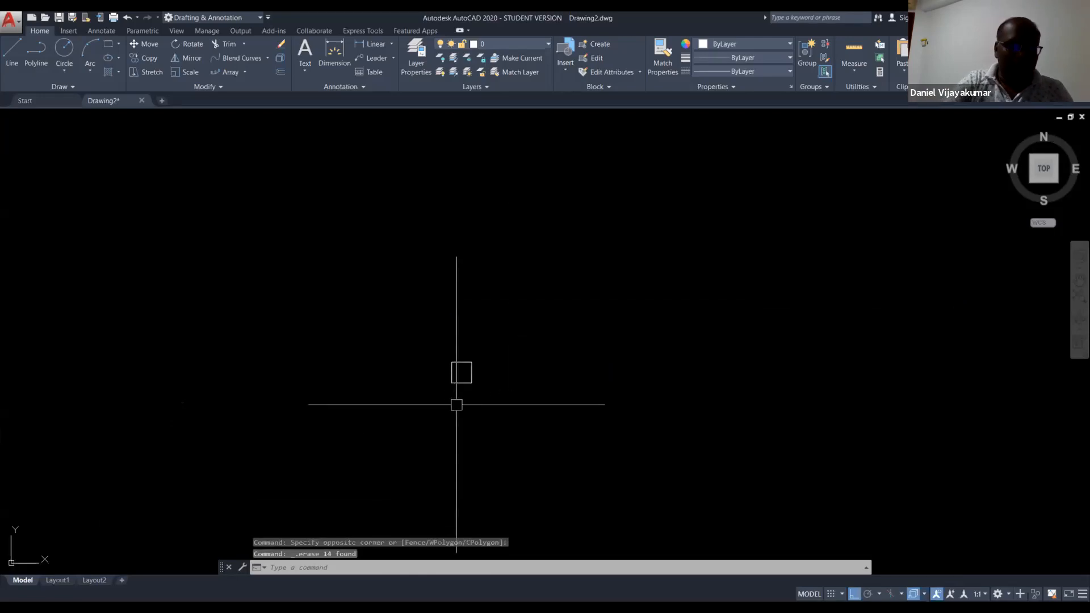
{"action": "type", "text": "Array"}
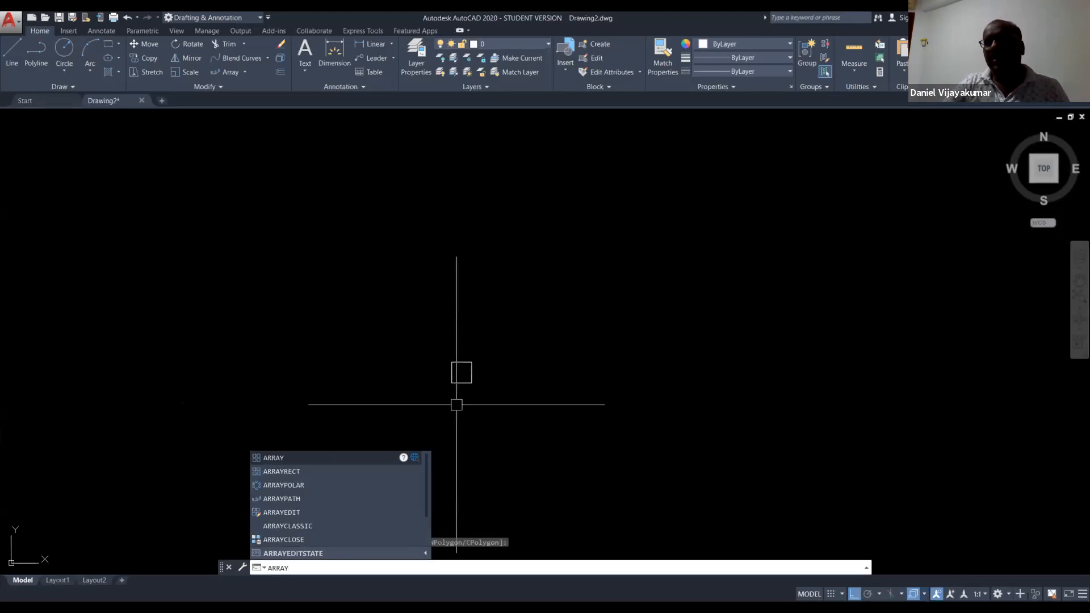
{"action": "key", "text": "Return"}
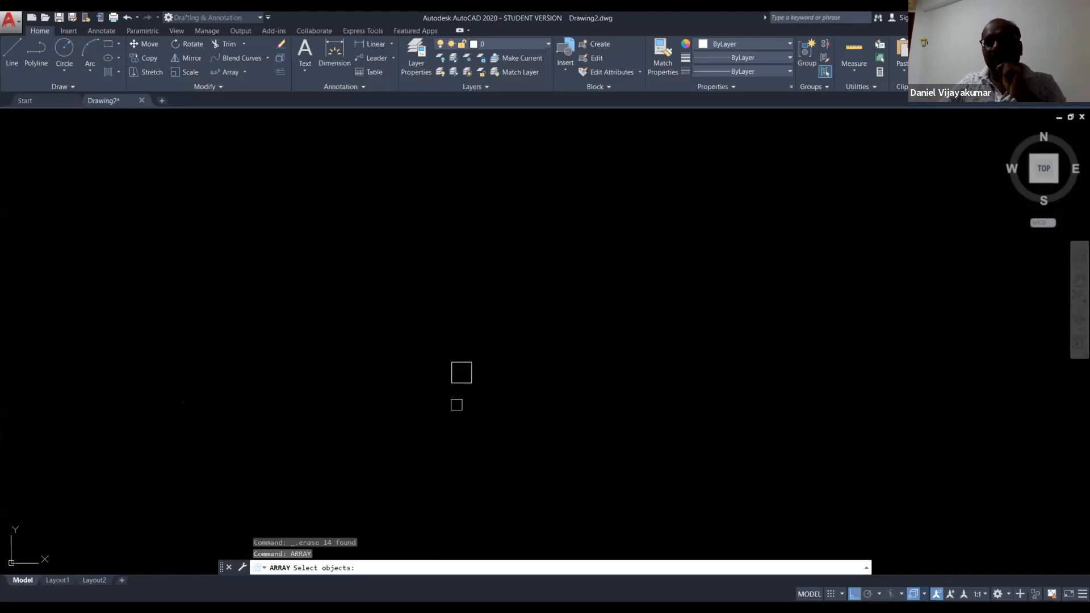
{"action": "left_click", "coordinate": [439, 408]}
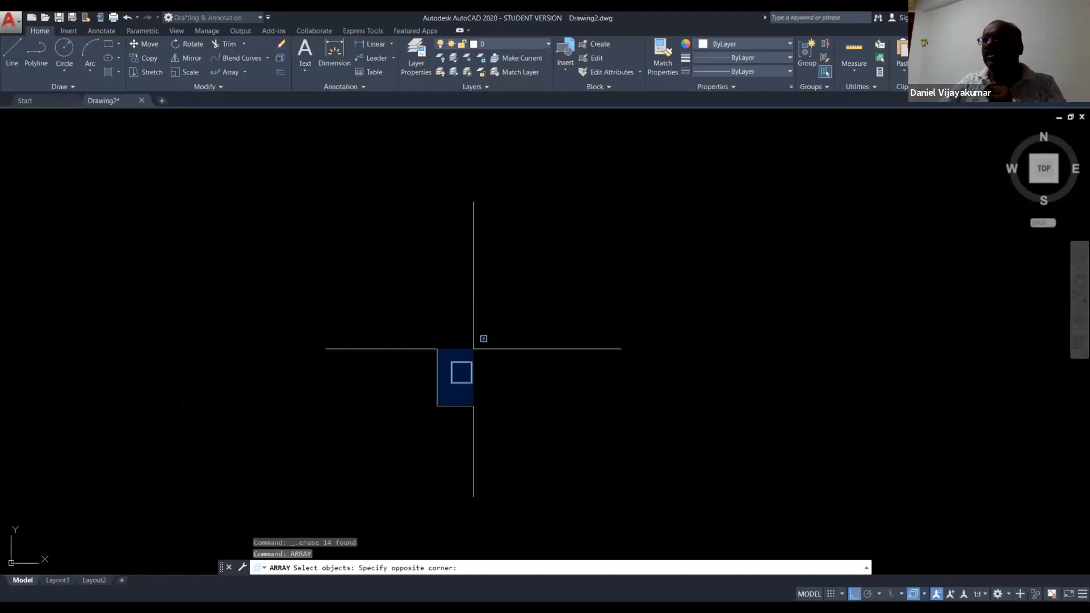
{"action": "left_click", "coordinate": [516, 325]}
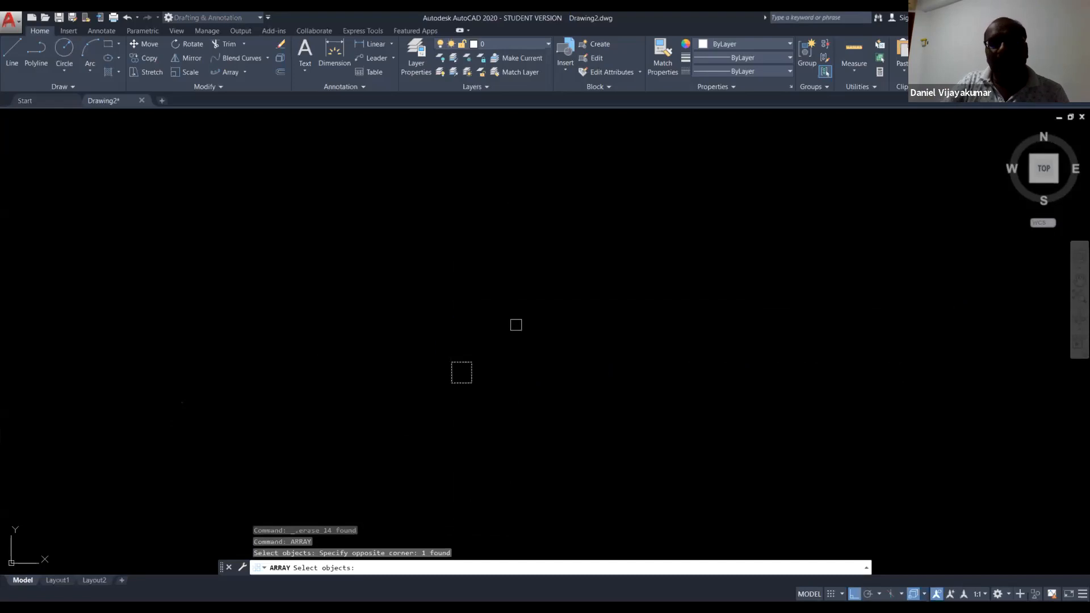
{"action": "key", "text": "Return"}
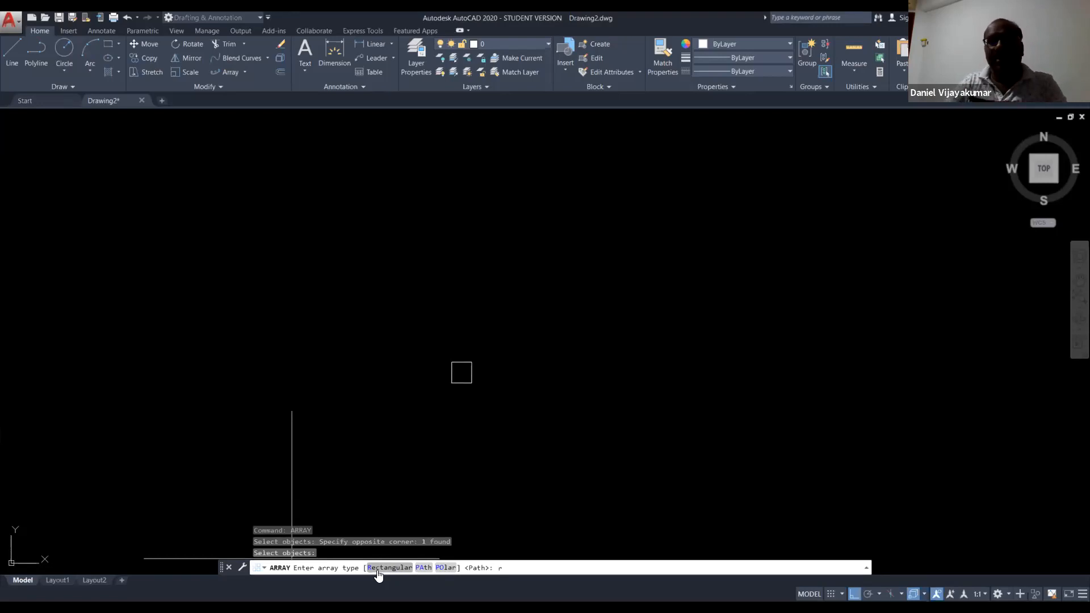
{"action": "key", "text": "Return"}
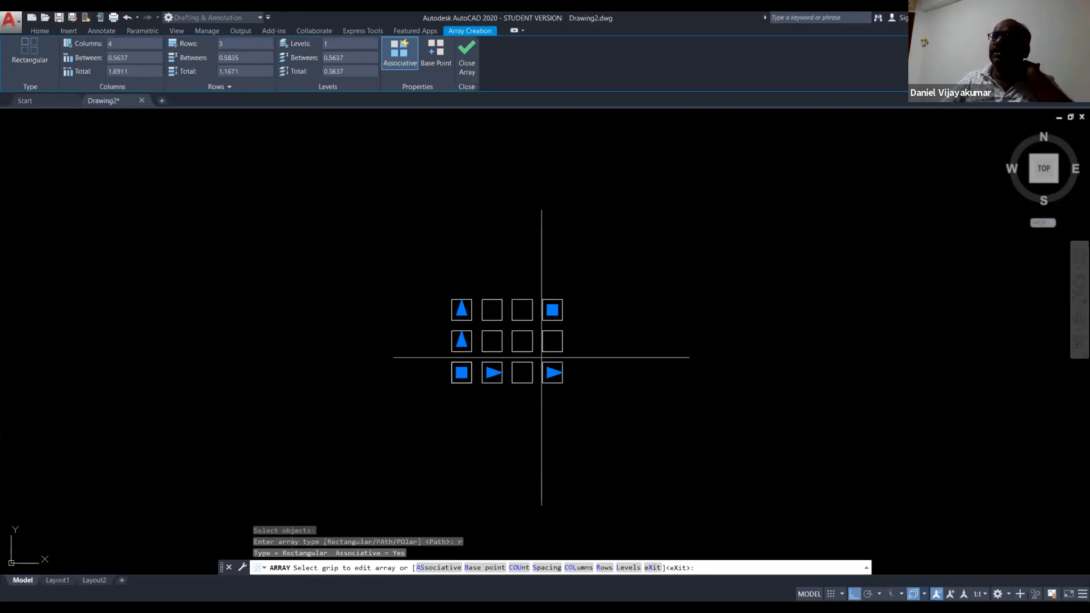
{"action": "scroll", "coordinate": [522, 364], "scroll_direction": "up", "scroll_amount": 2}
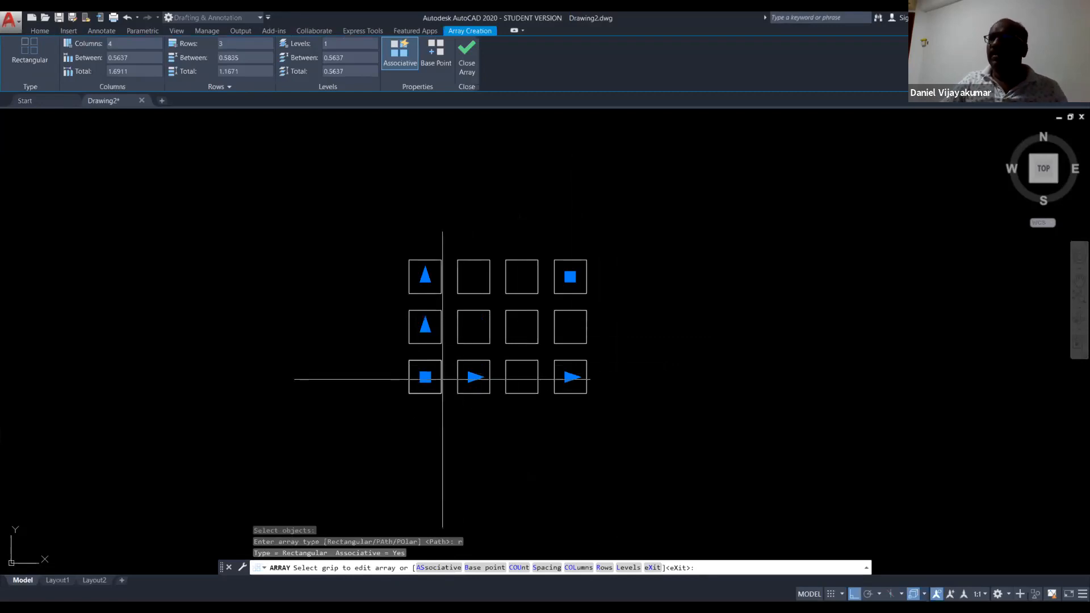
{"action": "key", "text": "ctrl"}
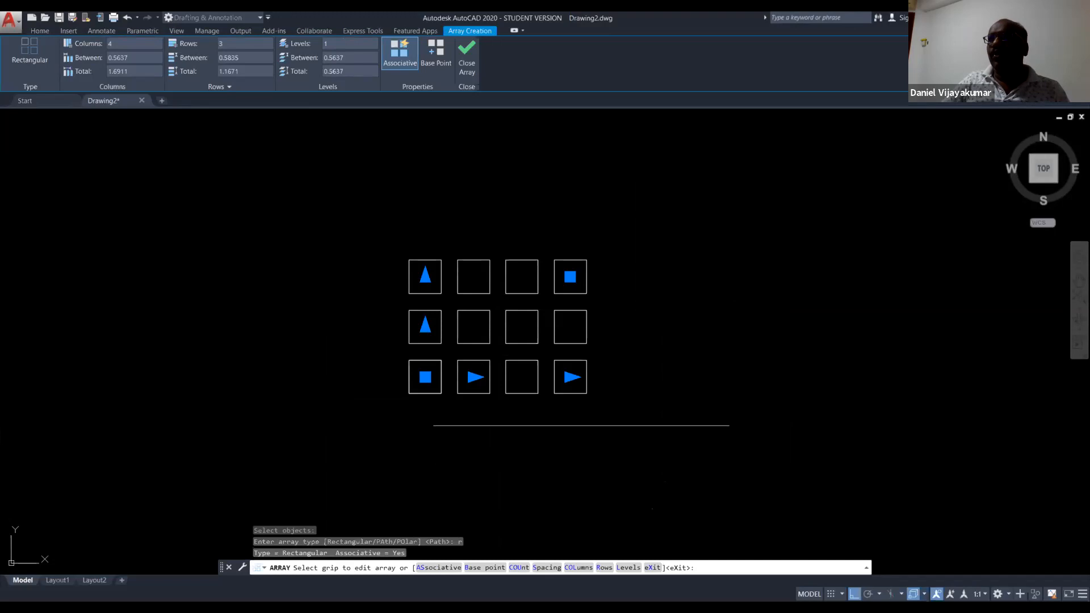
{"action": "key", "text": "Escape"}
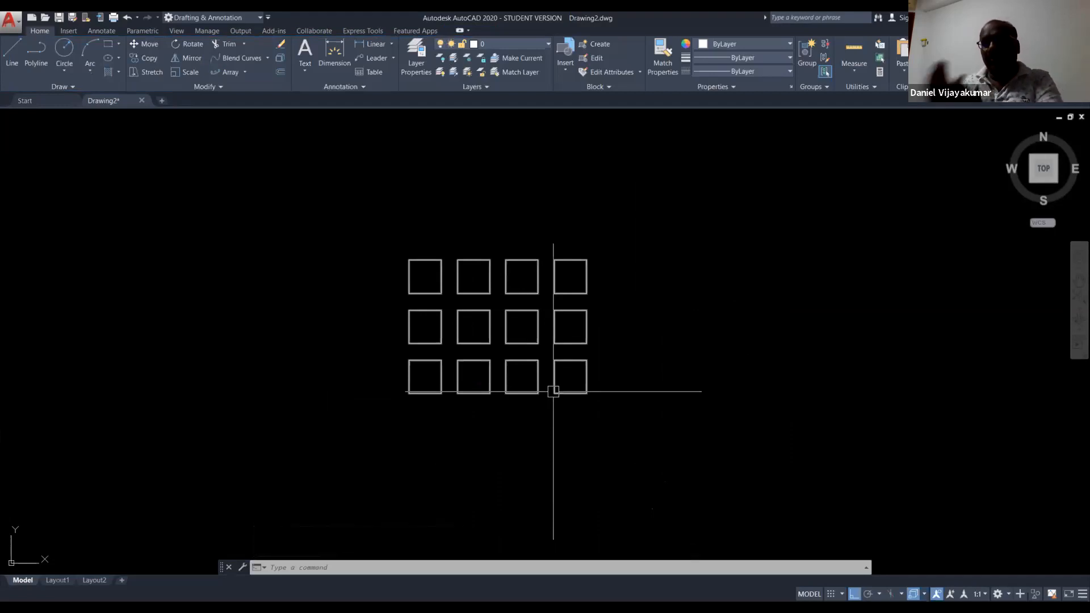
- Select the rectangular array and set its number of columns to 10 in its quick properties
{"action": "left_click", "coordinate": [553, 391]}
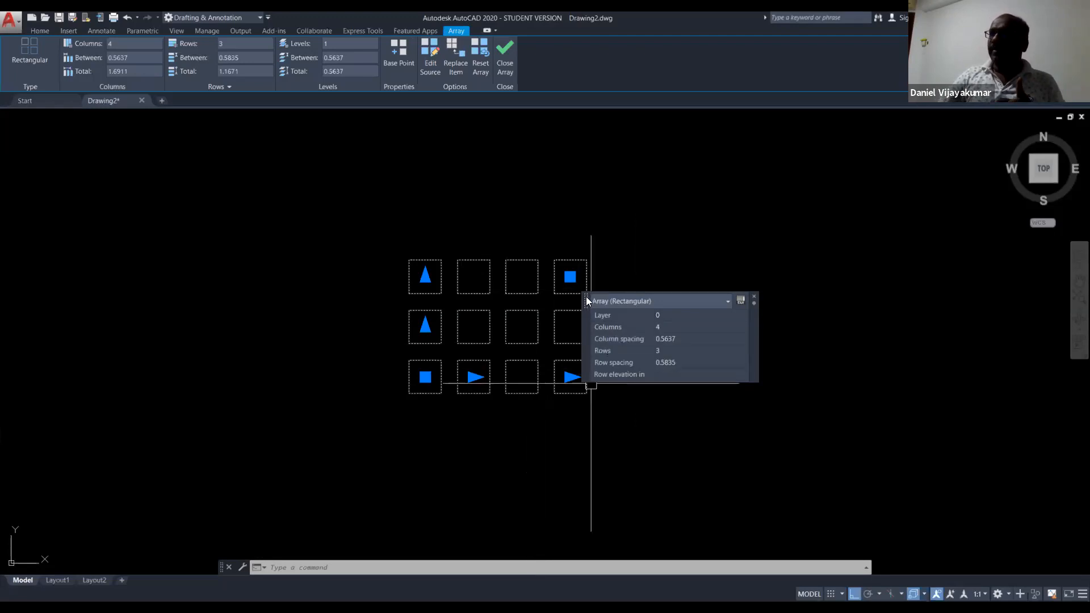
{"action": "left_click_drag", "start_coordinate": [587, 301], "coordinate": [646, 254]}
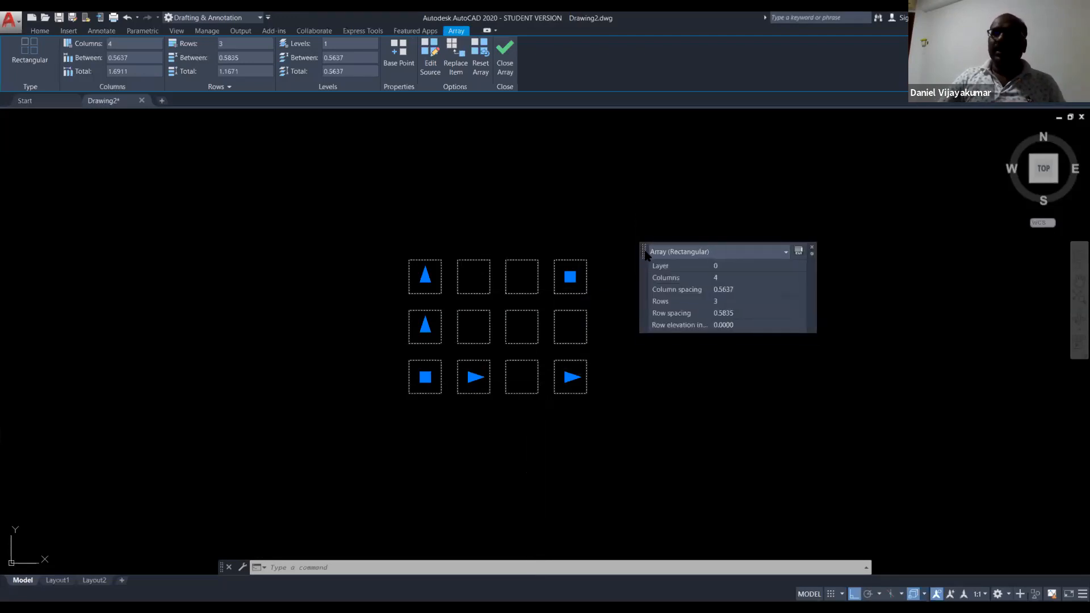
{"action": "left_click", "coordinate": [657, 268]}
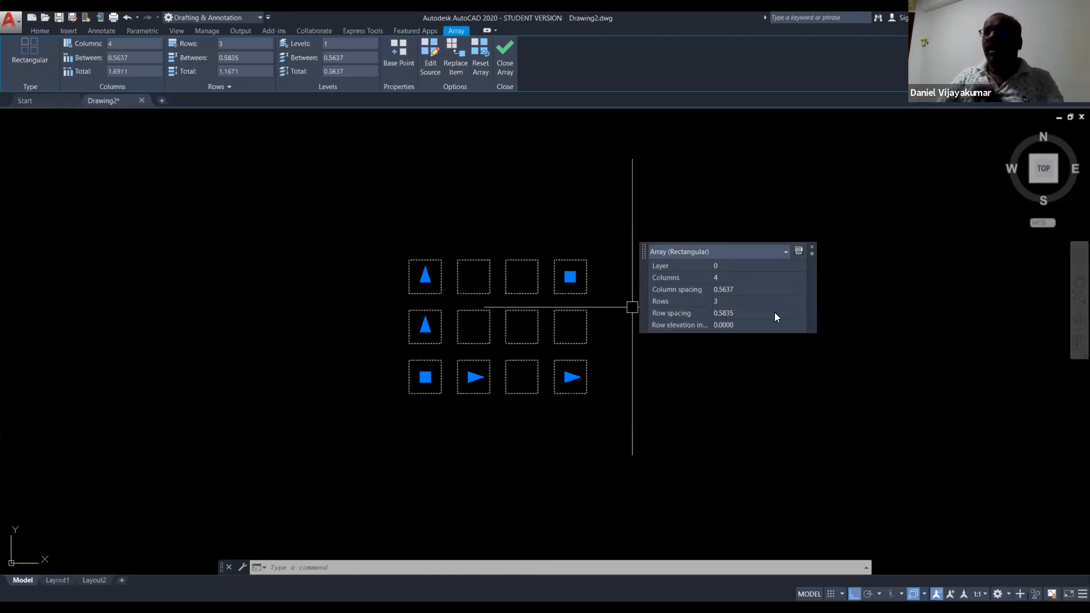
{"action": "left_click", "coordinate": [745, 278]}
{"action": "type", "text": "10"}
{"action": "key", "text": "Tab"}
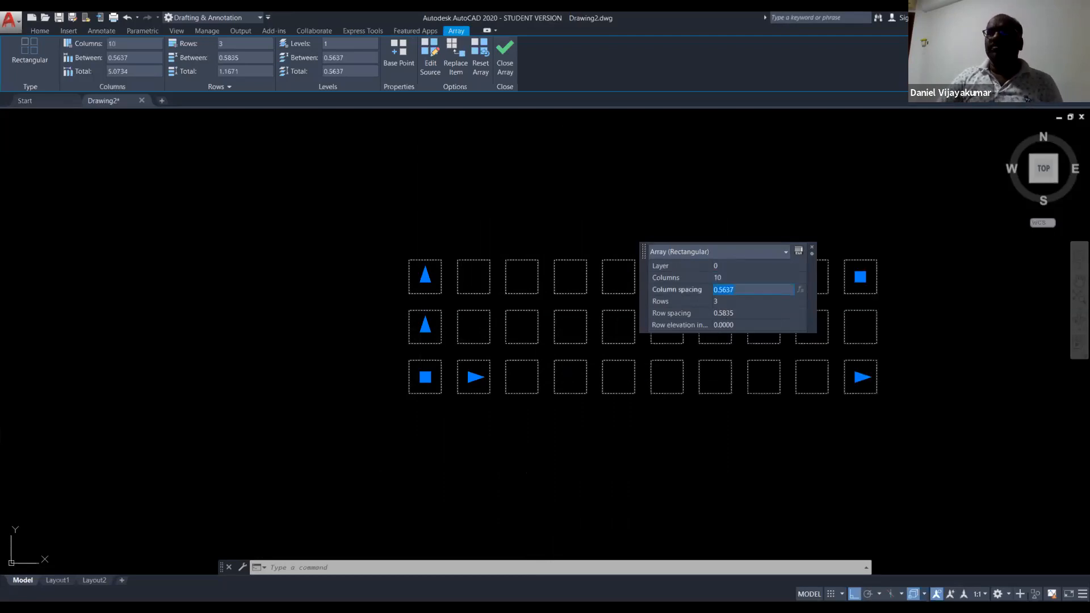
- Set the array's number of rows to 10
{"action": "scroll", "coordinate": [461, 417], "scroll_direction": "down", "scroll_amount": 2}
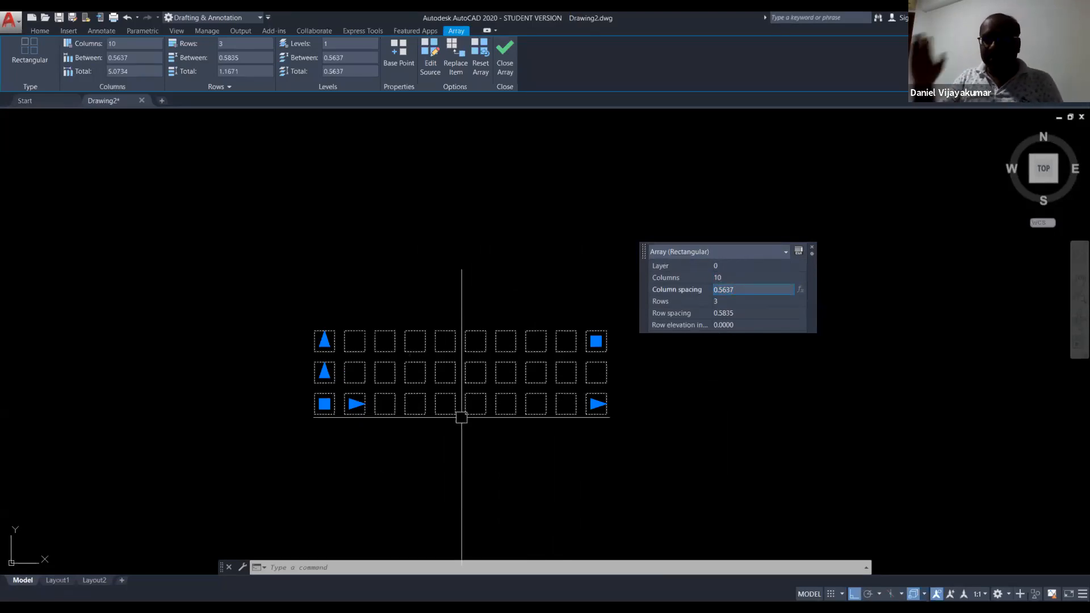
{"action": "left_click", "coordinate": [754, 301]}
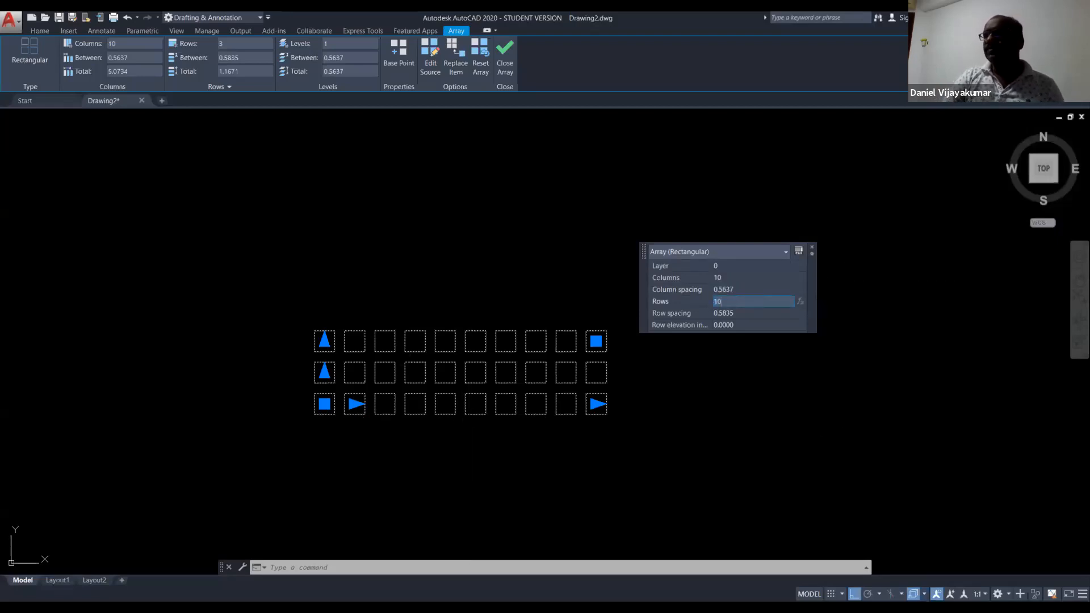
{"action": "key", "text": "Return"}
- Set the array's column spacing to 1
{"action": "middle_click_drag", "start_coordinate": [495, 280], "coordinate": [470, 394]}
{"action": "scroll", "coordinate": [470, 394], "scroll_direction": "down", "scroll_amount": 2}
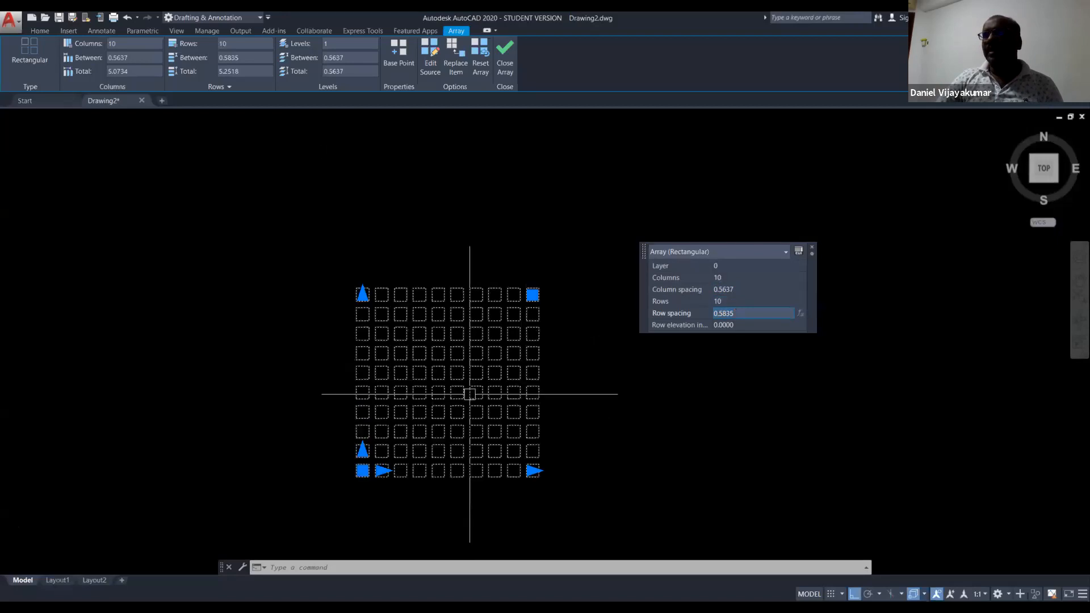
{"action": "scroll", "coordinate": [473, 396], "scroll_direction": "up", "scroll_amount": 2}
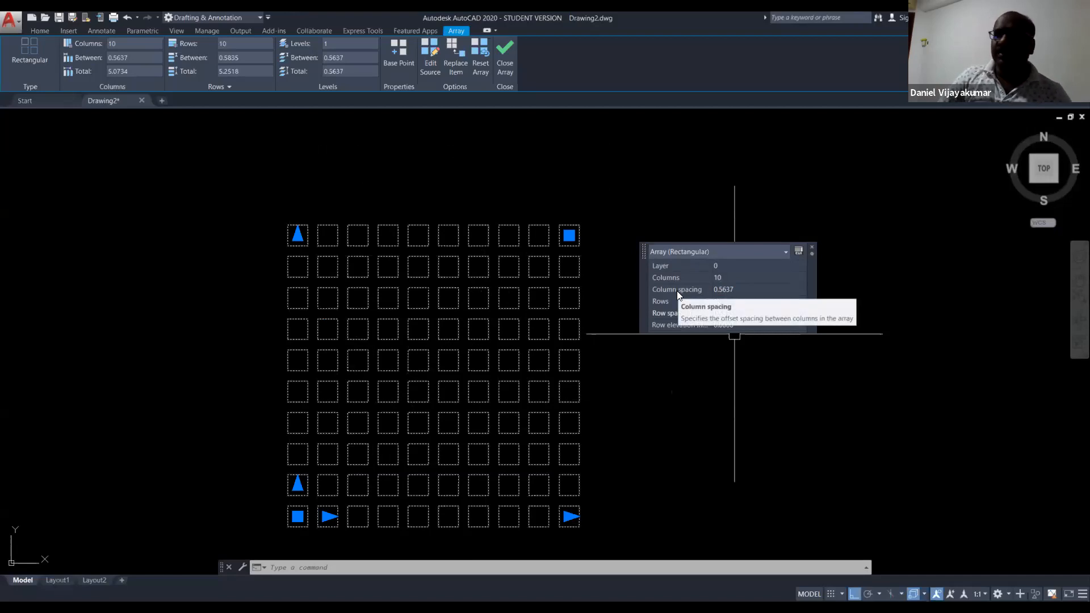
{"action": "scroll", "coordinate": [324, 532], "scroll_direction": "up", "scroll_amount": 5}
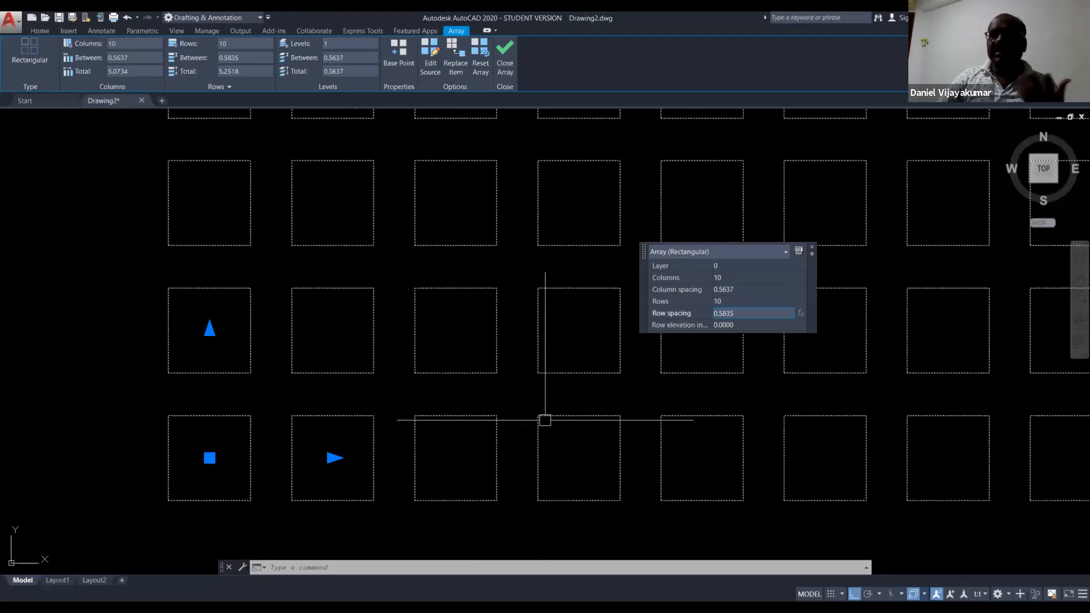
{"action": "left_click", "coordinate": [742, 290]}
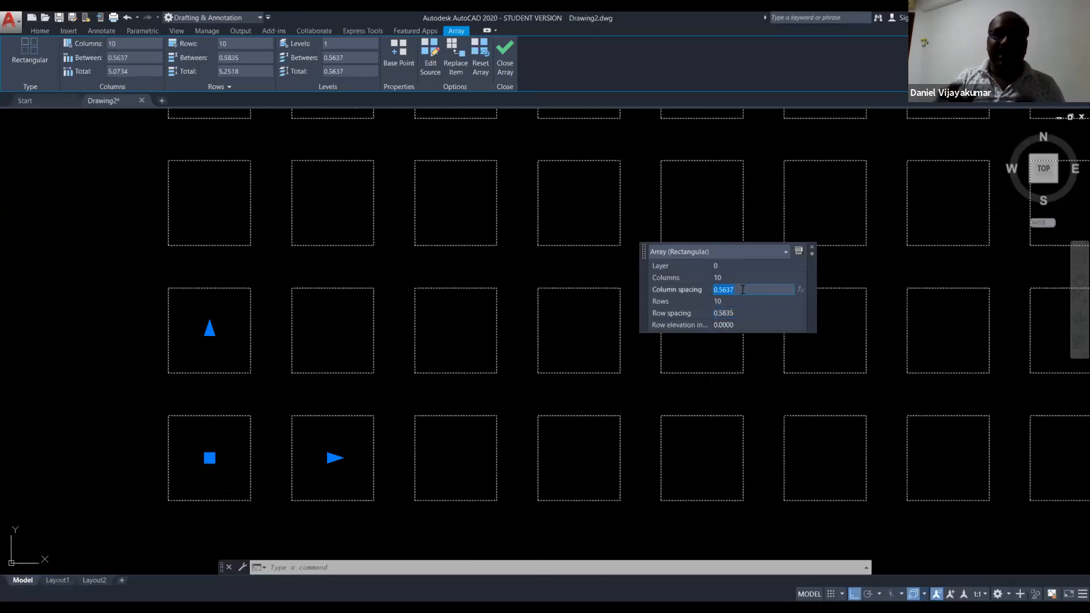
{"action": "type", "text": "1."}
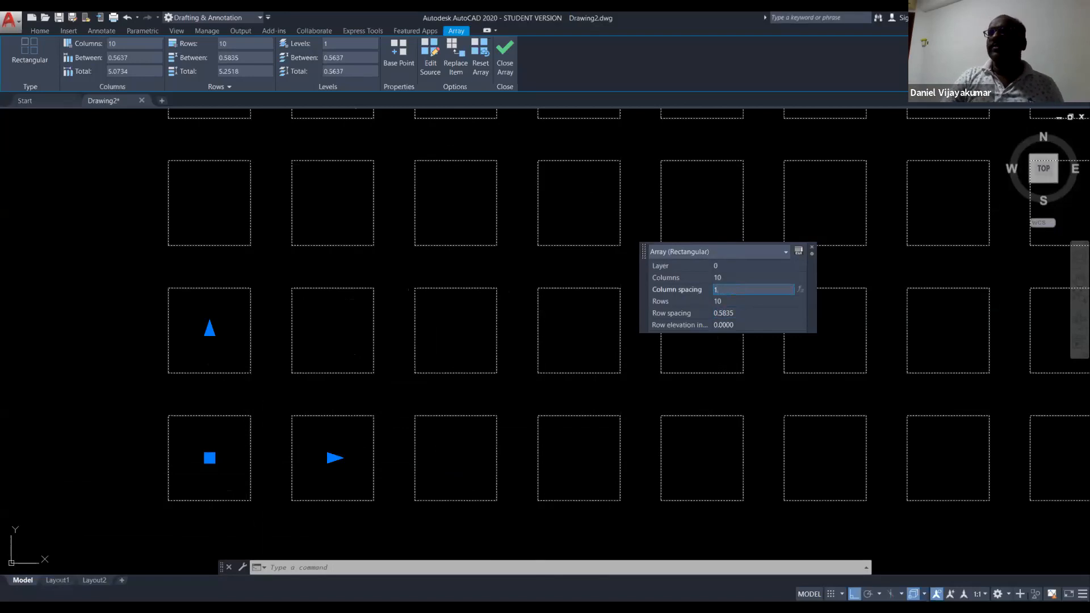
{"action": "key", "text": "Tab"}
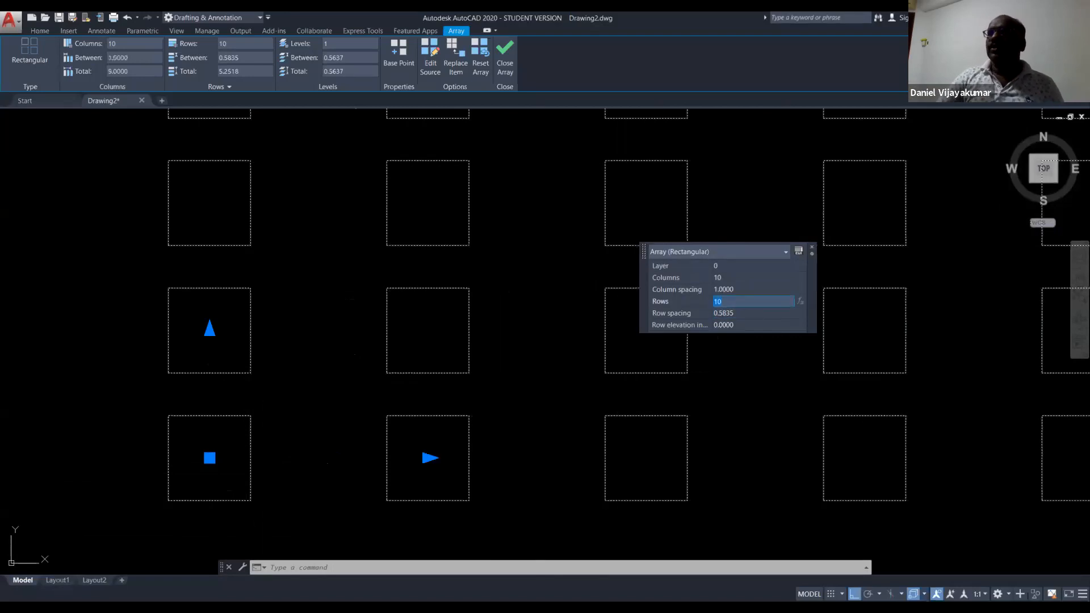
- Set the selected square array's column spacing to 2
{"action": "scroll", "coordinate": [731, 478], "scroll_direction": "down", "scroll_amount": 3}
{"action": "mouse_move", "coordinate": [731, 479]}
{"action": "middle_mouse_down"}
{"action": "mouse_move", "coordinate": [445, 458]}
{"action": "mouse_move", "coordinate": [318, 463]}
{"action": "middle_mouse_up"}
{"action": "scroll", "coordinate": [306, 462], "scroll_direction": "down", "scroll_amount": 1}
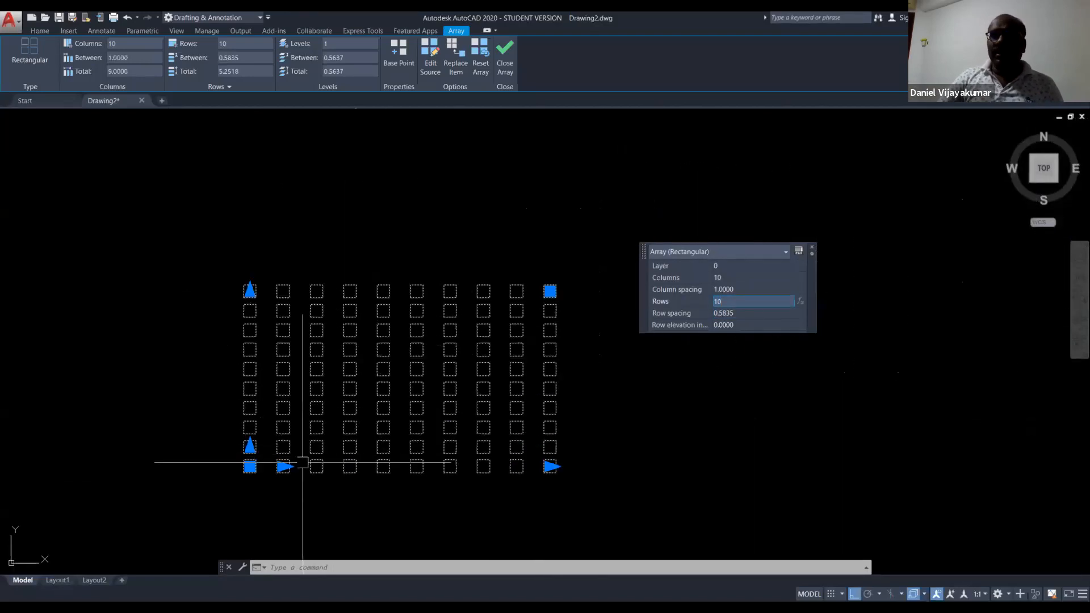
{"action": "scroll", "coordinate": [303, 462], "scroll_direction": "up", "scroll_amount": 2}
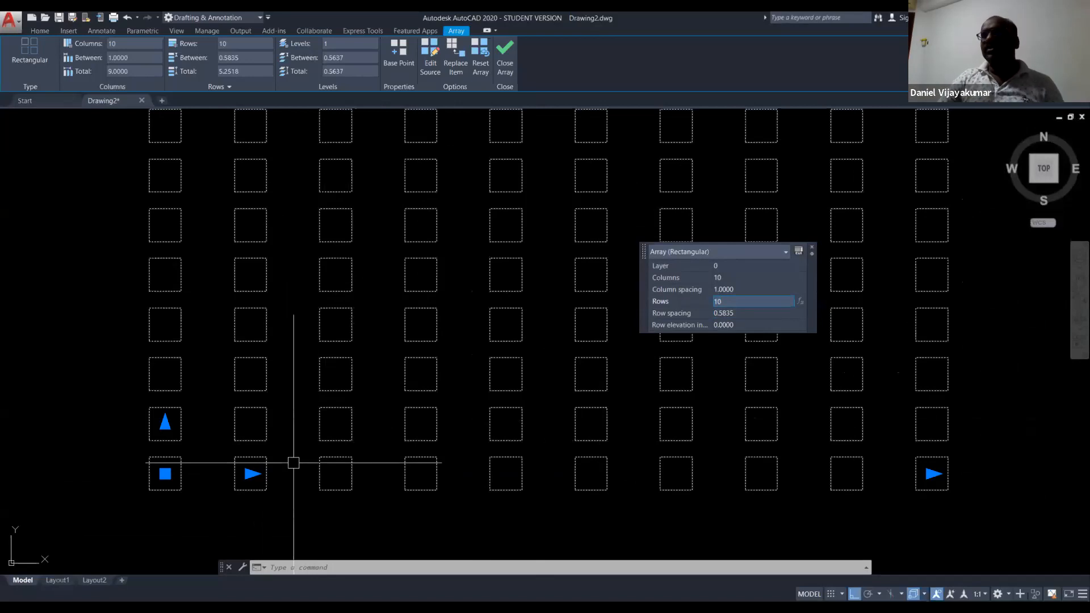
{"action": "left_click", "coordinate": [753, 290]}
{"action": "type", "text": "2"}
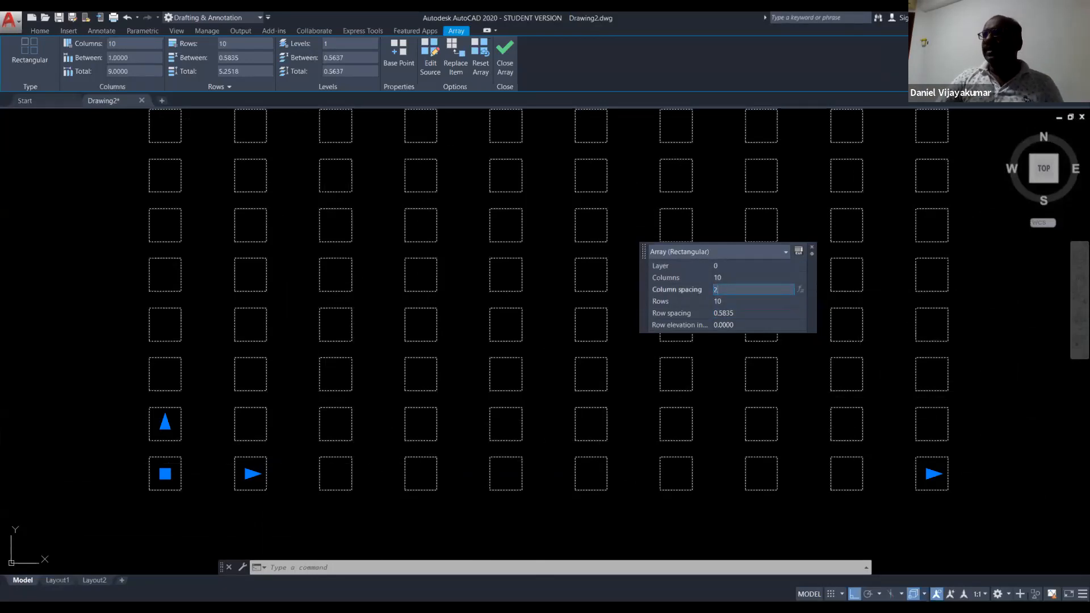
{"action": "key", "text": "Tab"}
- Set the square array's row spacing to 1 and deselect the array
{"action": "scroll", "coordinate": [486, 499], "scroll_direction": "down", "scroll_amount": 4}
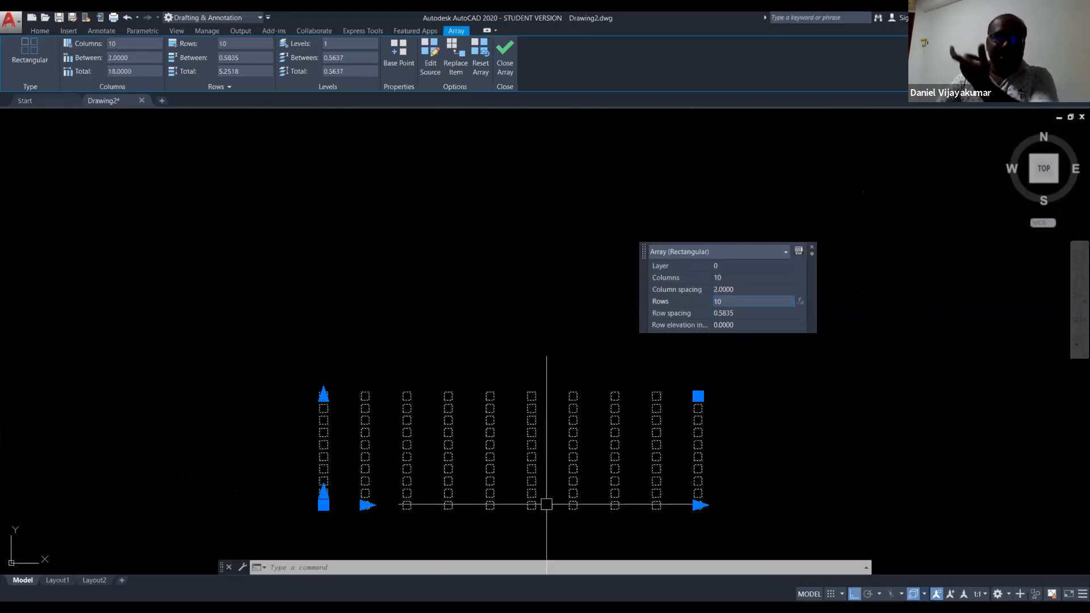
{"action": "left_click", "coordinate": [759, 315]}
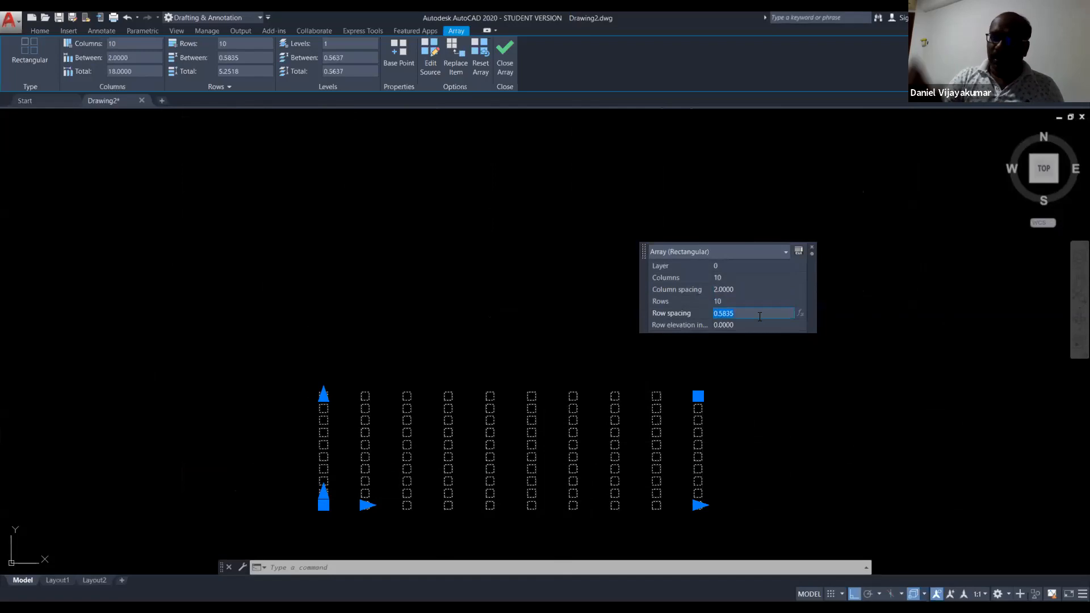
{"action": "type", "text": "1"}
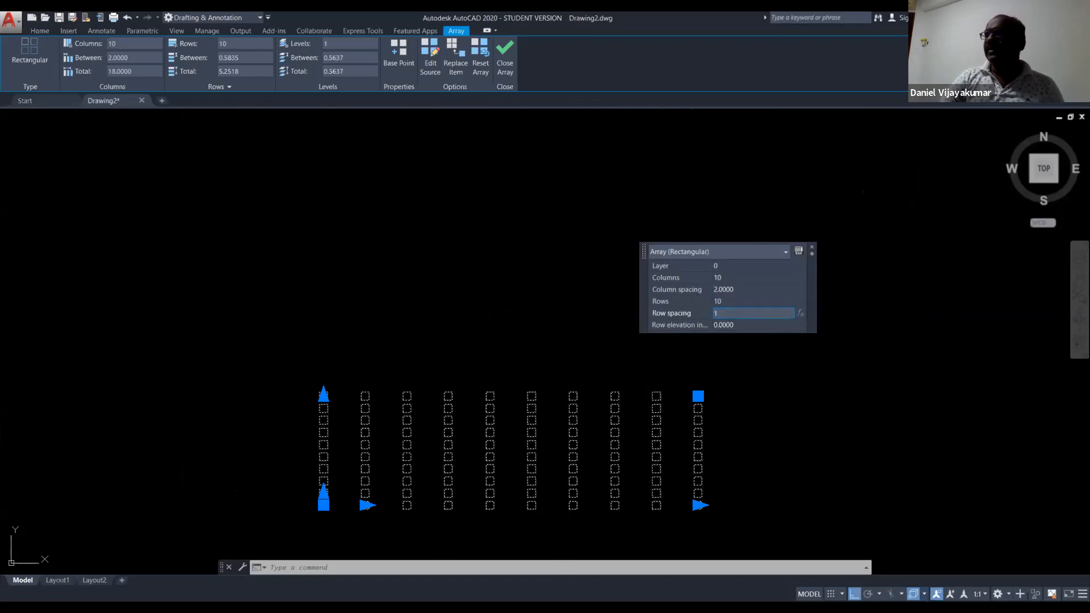
{"action": "key", "text": "Tab"}
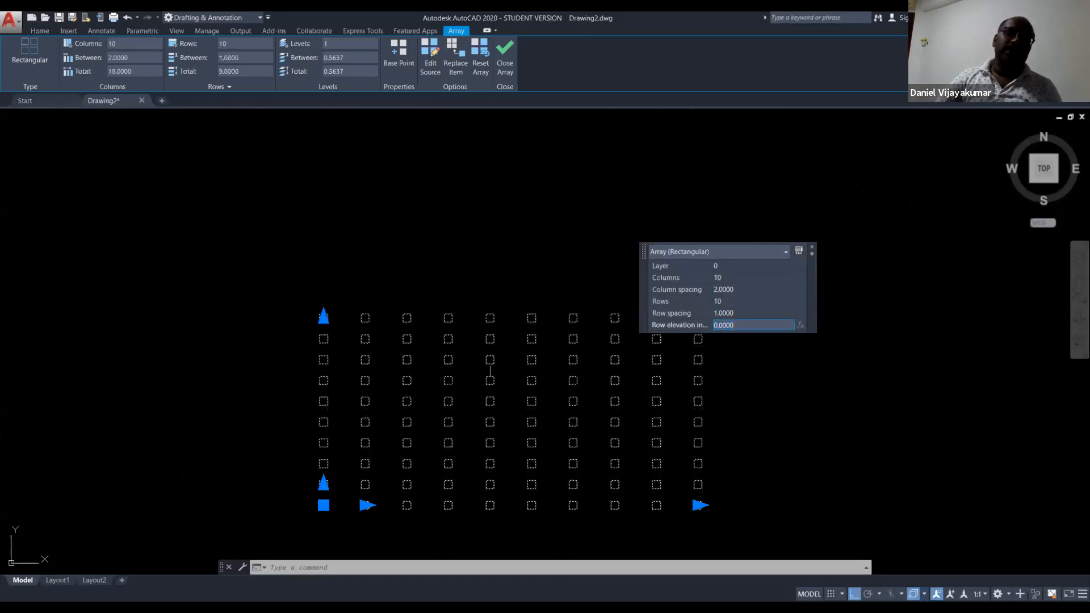
{"action": "middle_click_drag", "start_coordinate": [477, 389], "coordinate": [390, 381]}
{"action": "left_click", "coordinate": [781, 488]}
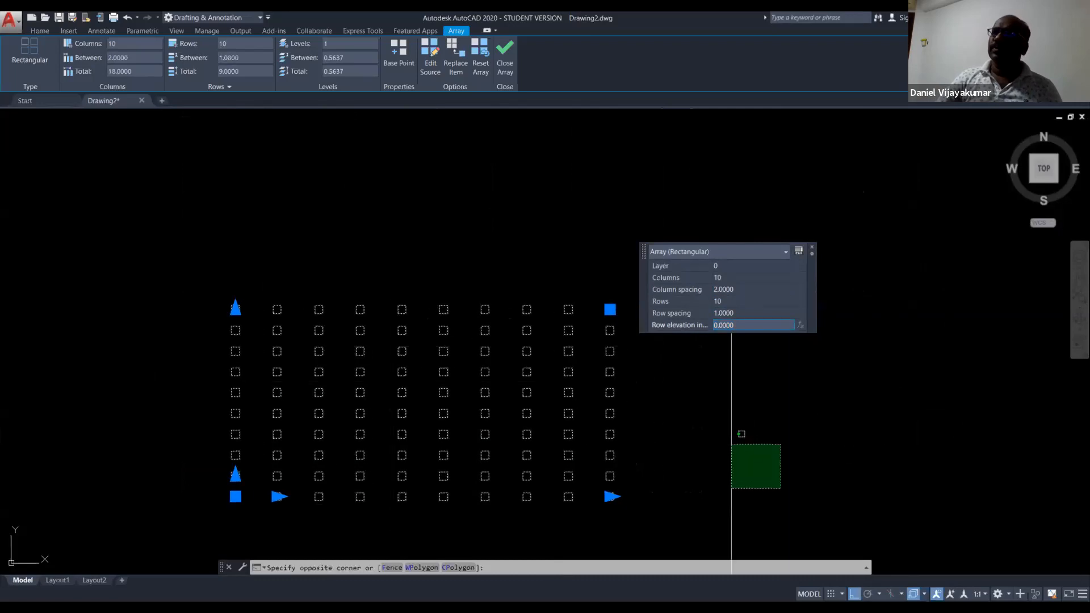
{"action": "key", "text": "Escape"}
{"action": "middle_click_drag", "start_coordinate": [526, 448], "coordinate": [569, 456]}
{"action": "left_click", "coordinate": [564, 422]}
{"action": "key", "text": "Escape"}
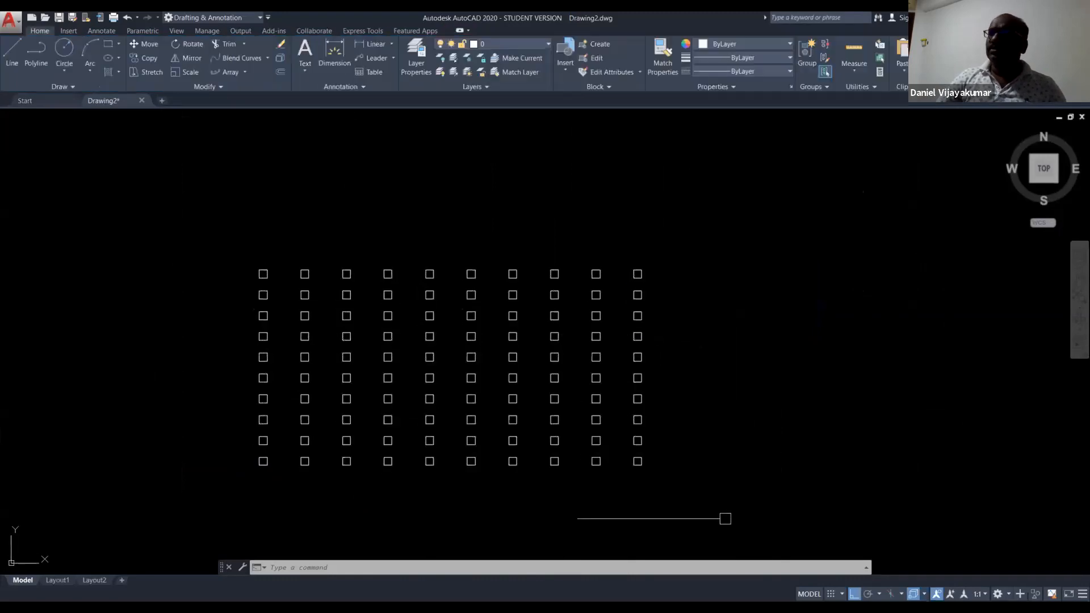
{"action": "left_click", "coordinate": [513, 439]}
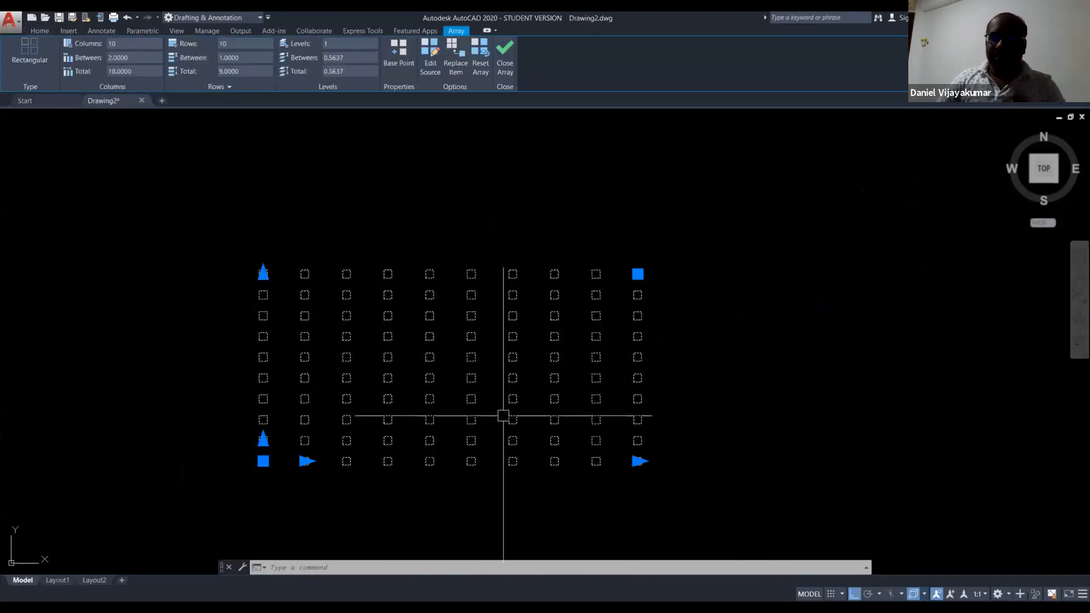
{"action": "key", "text": "Escape"}
{"action": "left_click", "coordinate": [596, 461]}
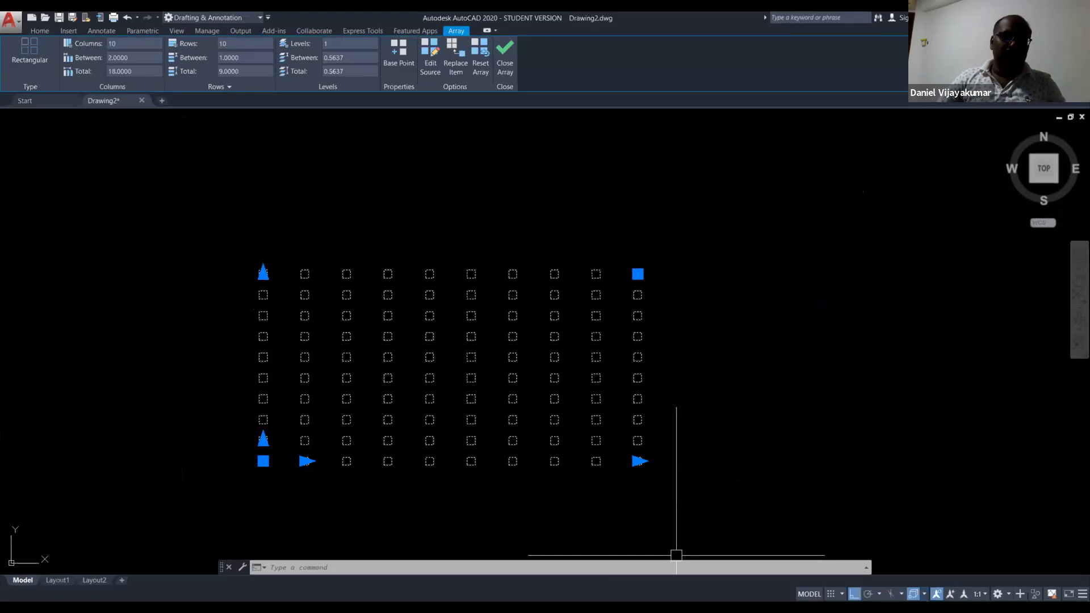
{"action": "key", "text": "Escape"}
- Draw a small circle in the empty space to the right of the square array
{"action": "scroll", "coordinate": [656, 533], "scroll_direction": "down", "scroll_amount": 2}
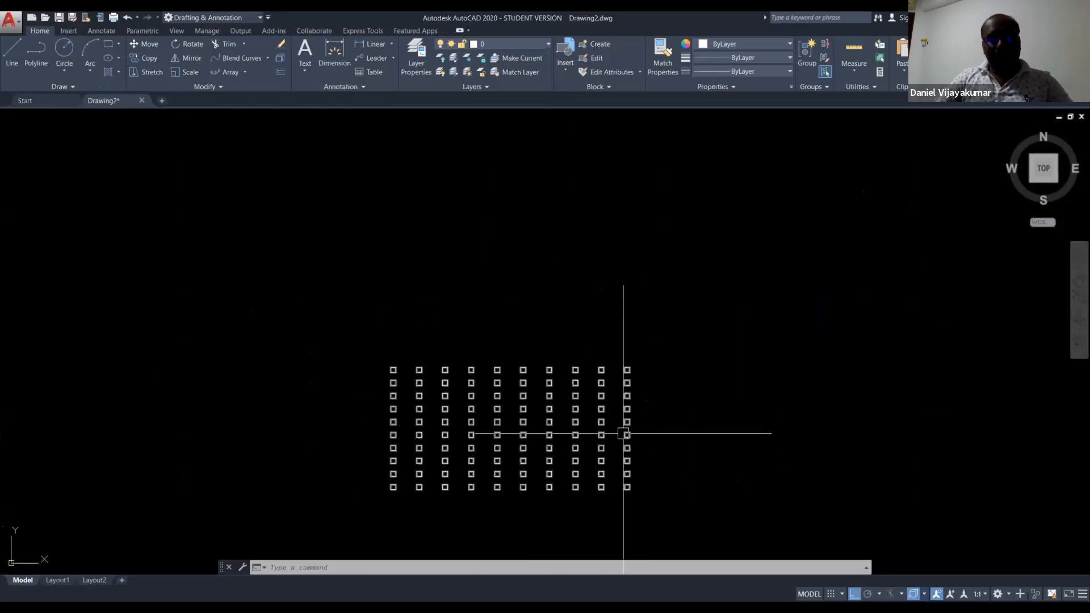
{"action": "type", "text": "CIRCL"}
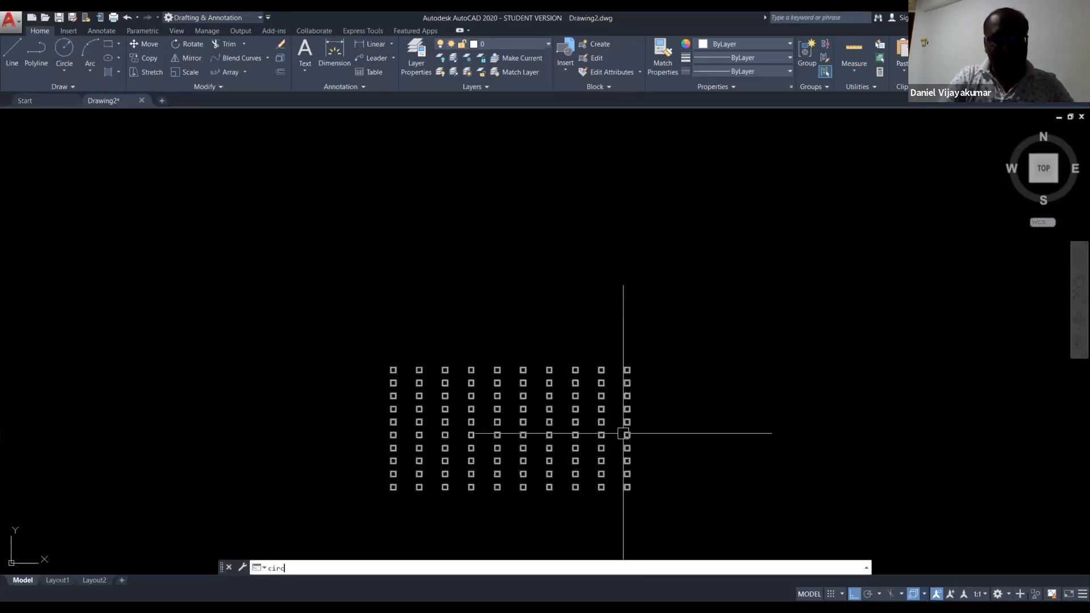
{"action": "key", "text": "Return"}
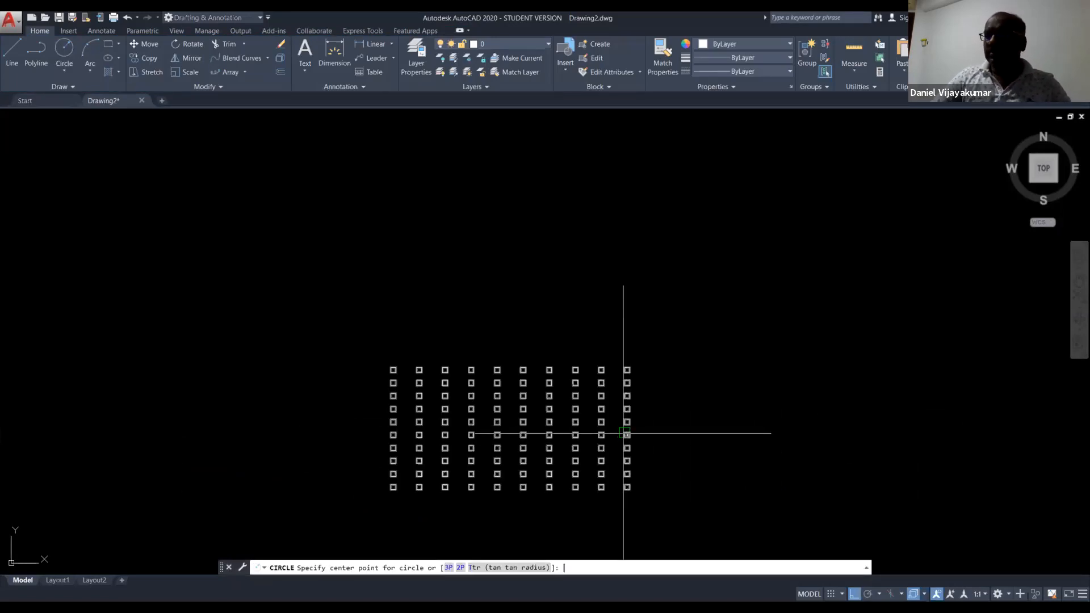
{"action": "left_click", "coordinate": [727, 433]}
{"action": "left_click", "coordinate": [726, 435]}
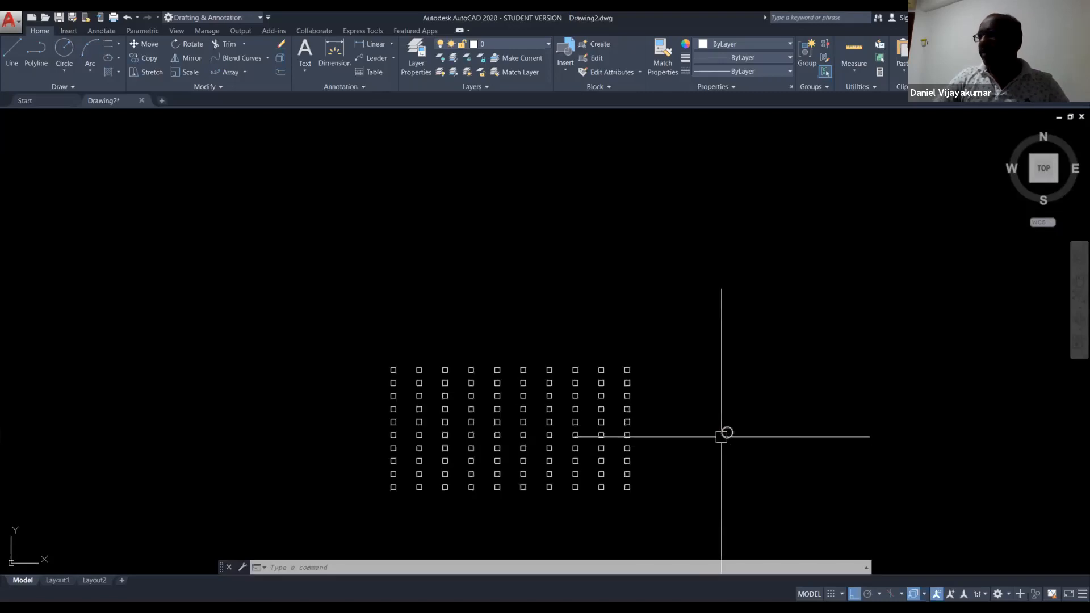
{"action": "scroll", "coordinate": [727, 435], "scroll_direction": "up", "scroll_amount": 4}
{"action": "middle_click_drag", "start_coordinate": [727, 435], "coordinate": [460, 437]}
{"action": "left_click", "coordinate": [489, 448]}
{"action": "left_click", "coordinate": [455, 411]}
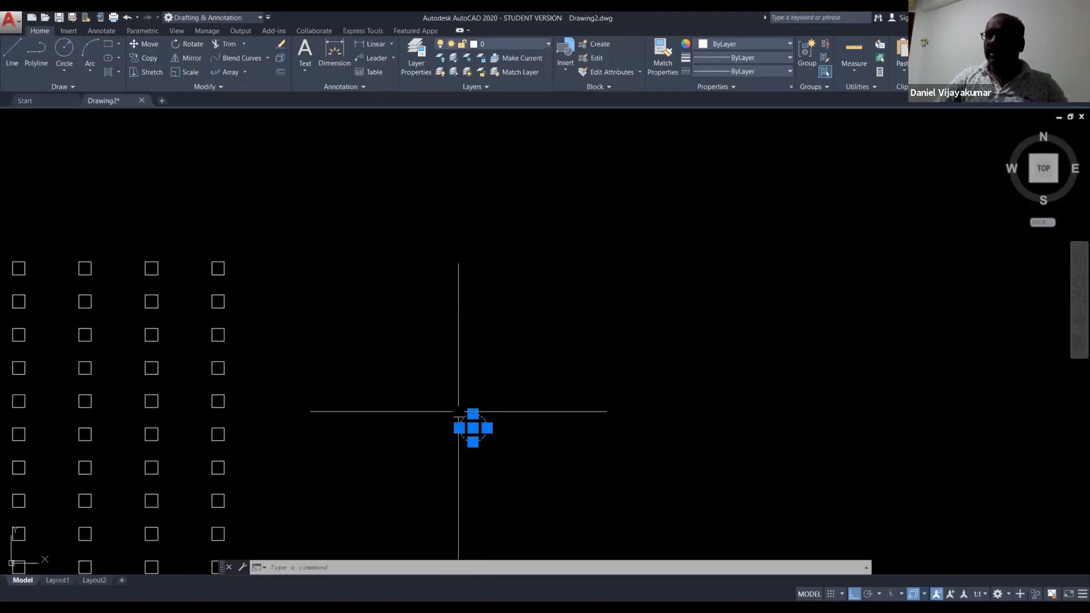
{"action": "key", "text": "Escape"}
{"action": "middle_click_drag", "start_coordinate": [510, 470], "coordinate": [461, 466]}
{"action": "scroll", "coordinate": [461, 466], "scroll_direction": "down", "scroll_amount": 2}
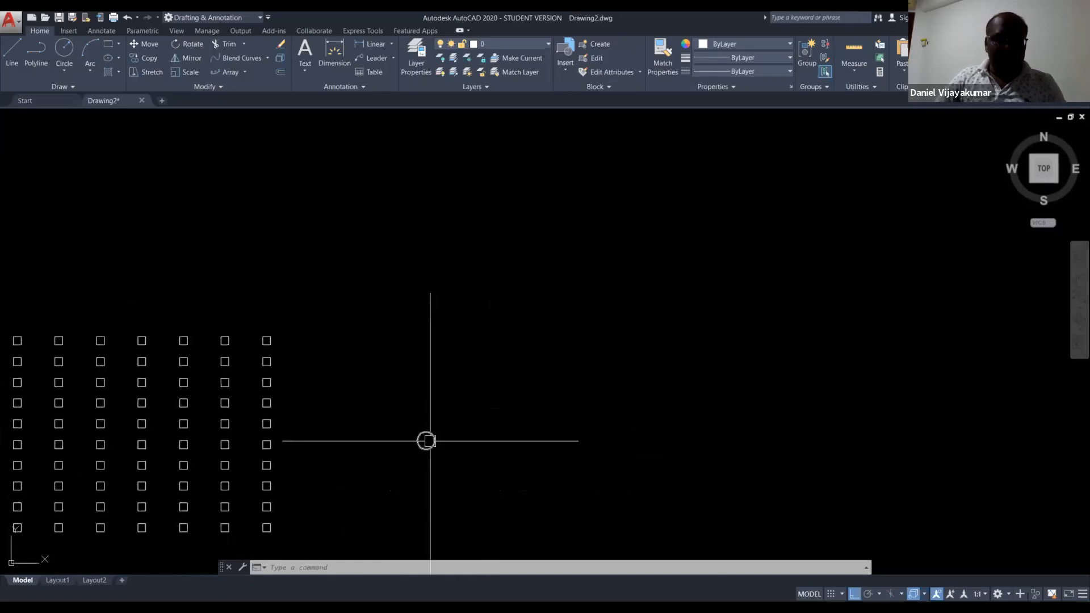
{"action": "type", "text": "arra"}
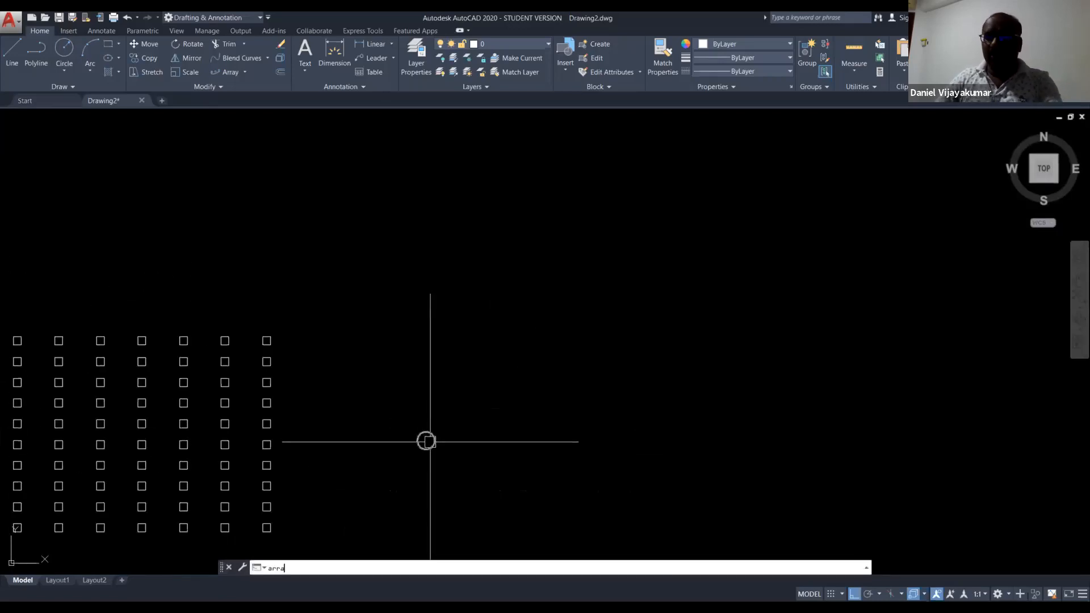
{"action": "type", "text": "y"}
{"action": "key", "text": "Return"}
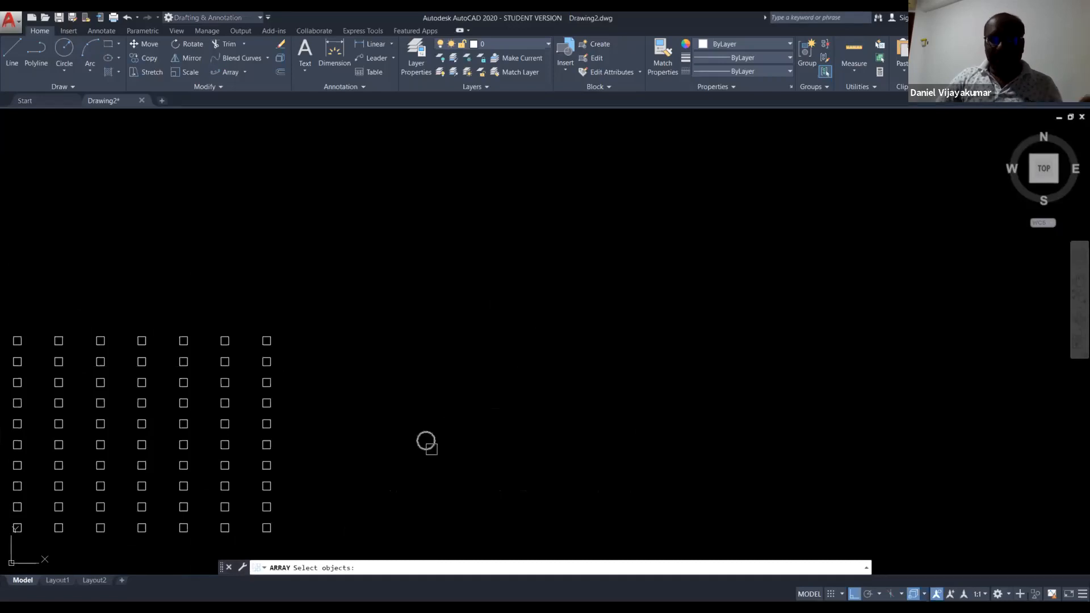
{"action": "key", "text": "Escape"}
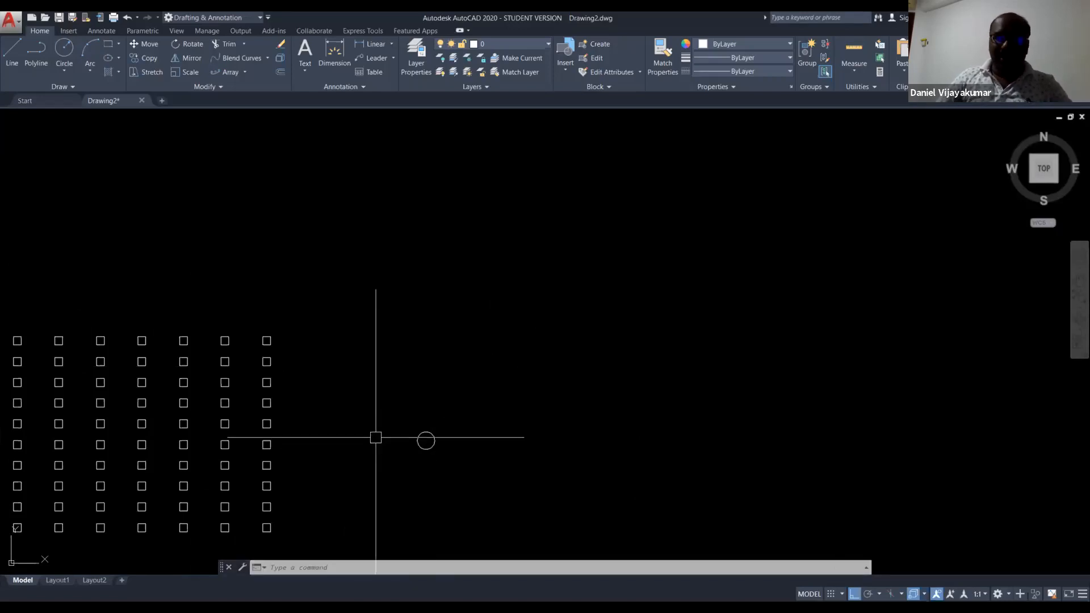
- Create a rectangular array from the small circle with the default 4 columns and 3 rows
{"action": "type", "text": "array"}
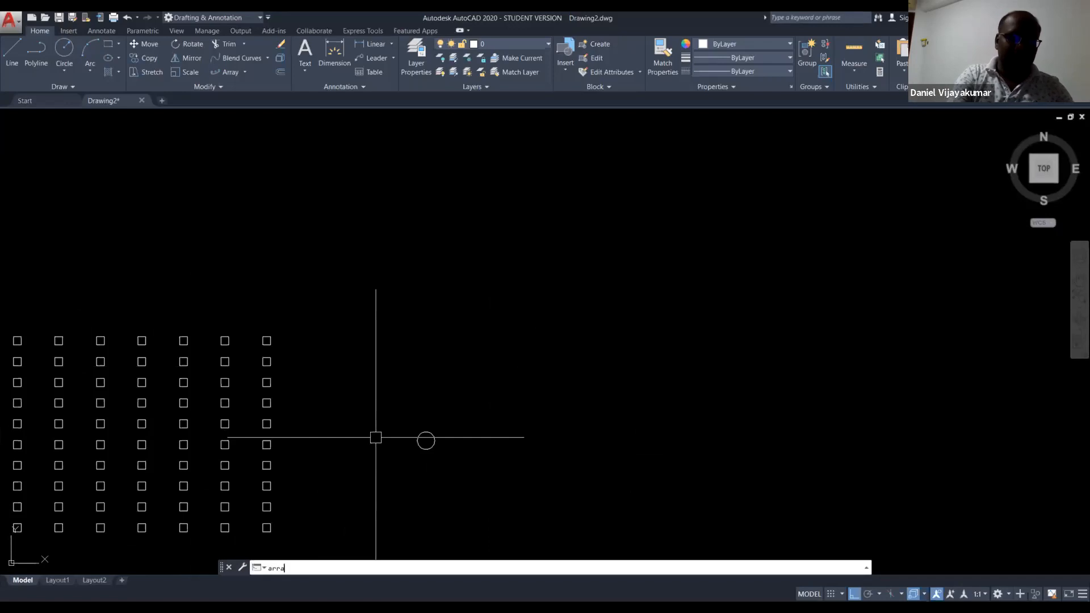
{"action": "key", "text": "Return"}
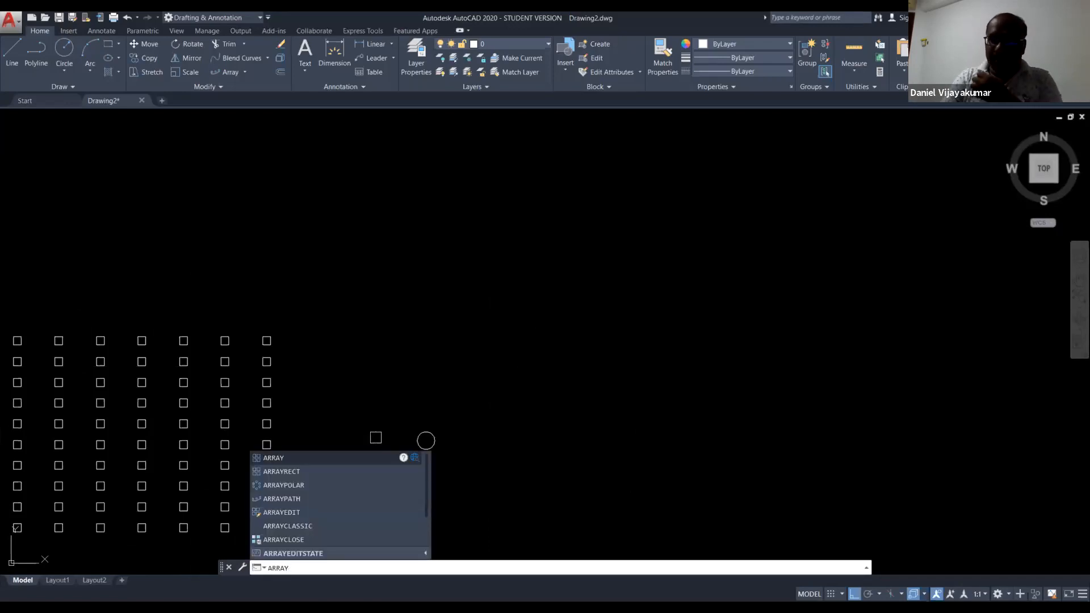
{"action": "left_click", "coordinate": [427, 449]}
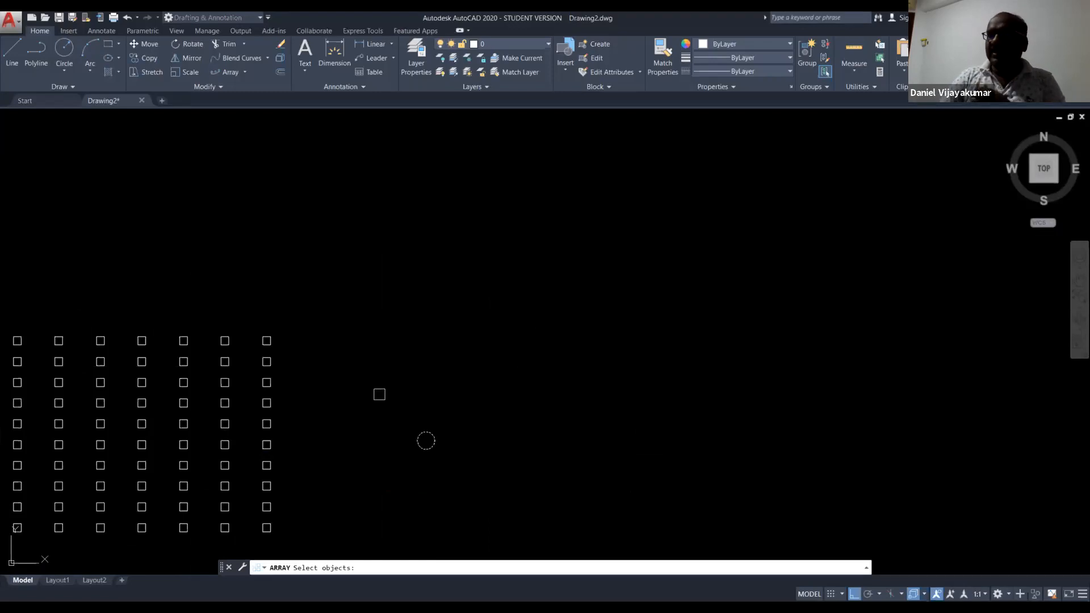
{"action": "key", "text": "Return"}
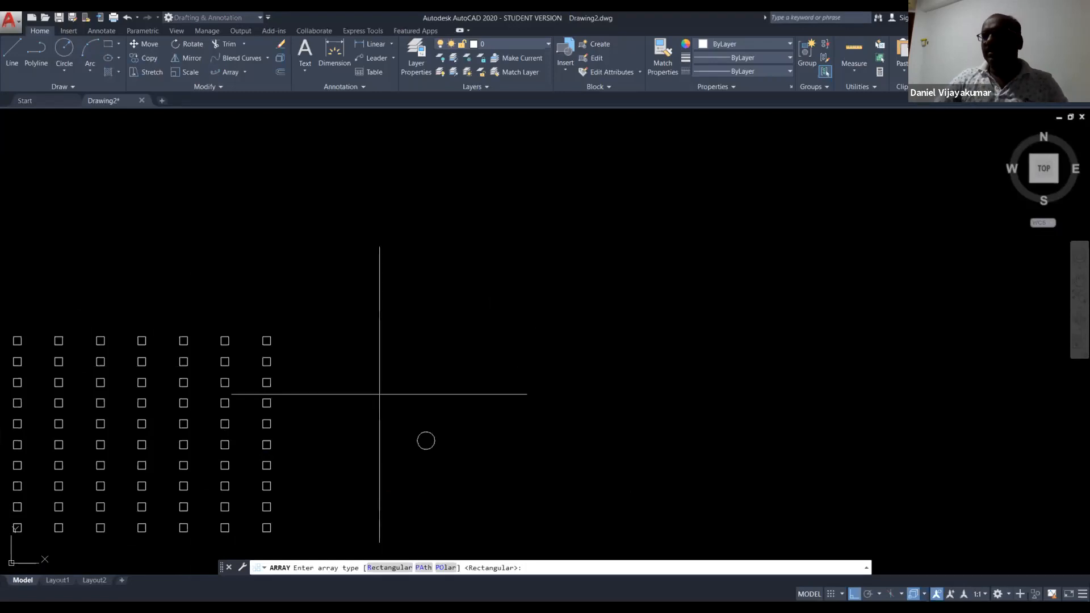
{"action": "left_click", "coordinate": [382, 568]}
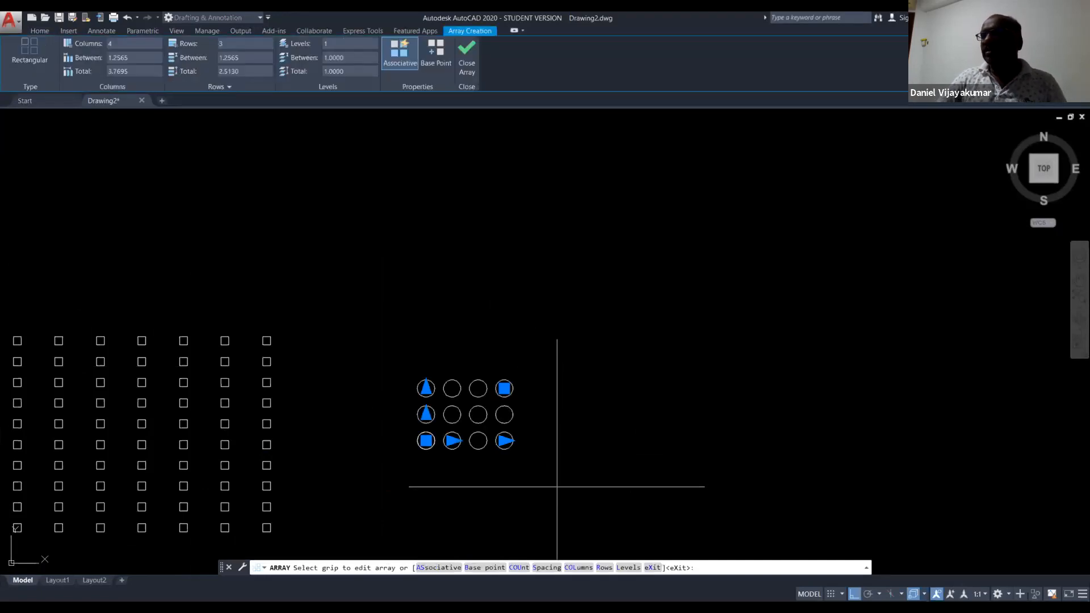
{"action": "key", "text": "Return"}
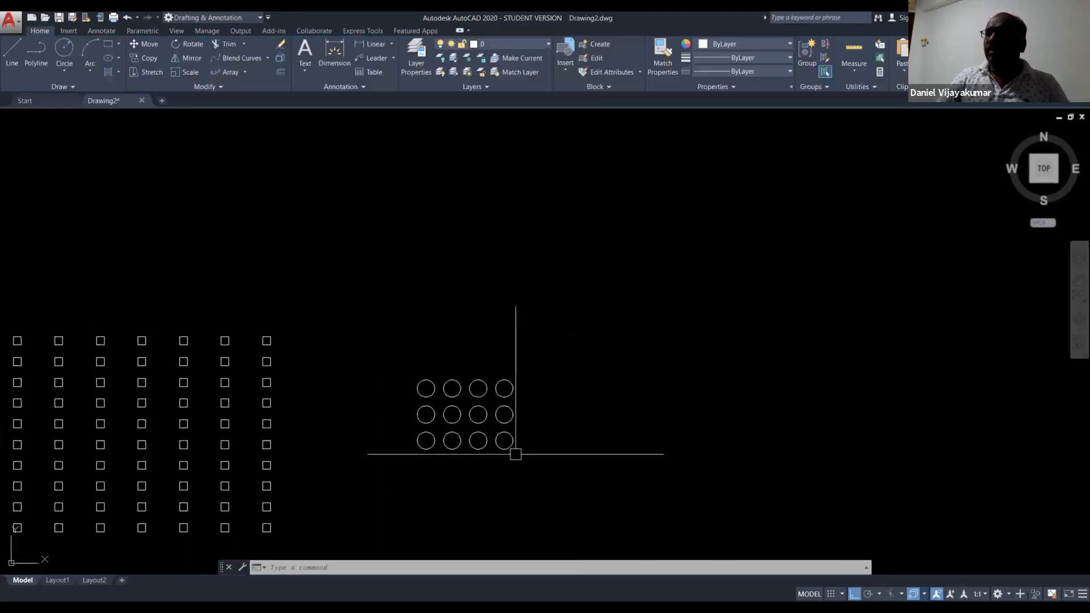
- Select the circle array and set its number of rows to 1 in its quick properties
{"action": "left_click", "coordinate": [506, 443]}
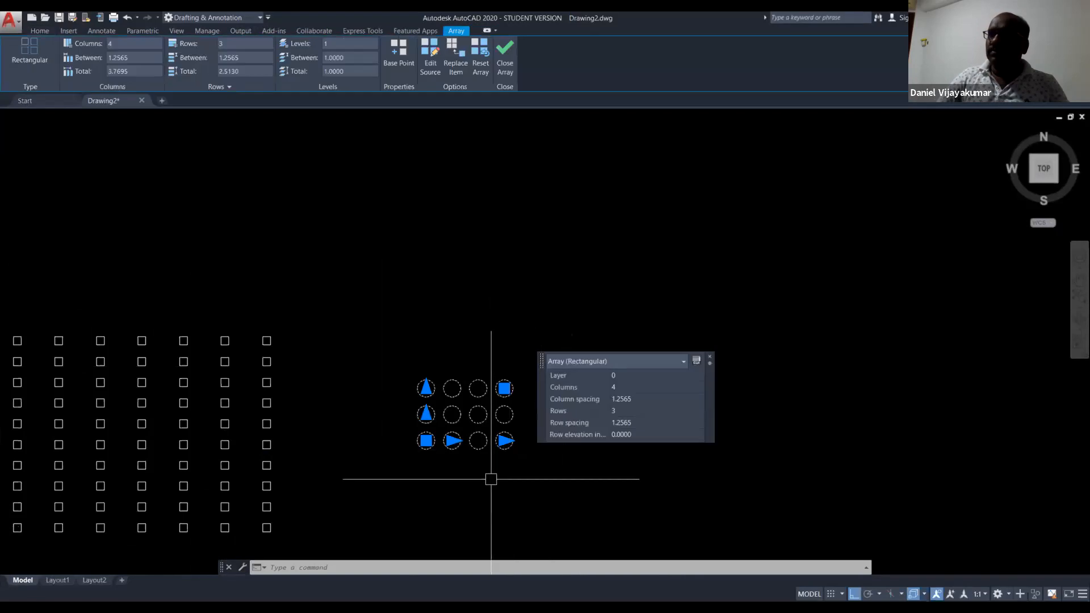
{"action": "scroll", "coordinate": [491, 479], "scroll_direction": "up", "scroll_amount": 2}
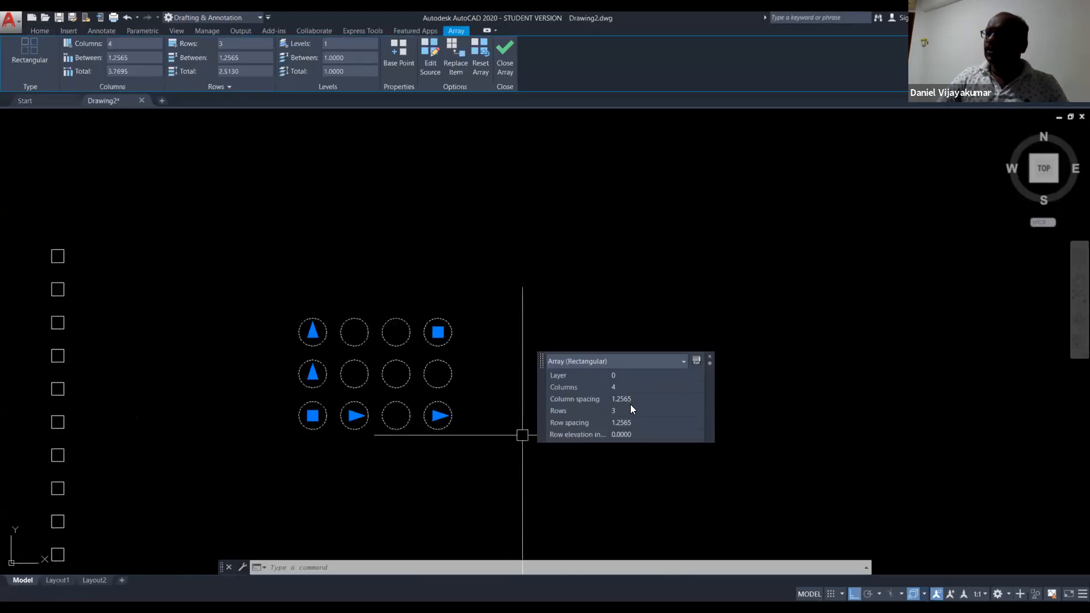
{"action": "left_click", "coordinate": [631, 409]}
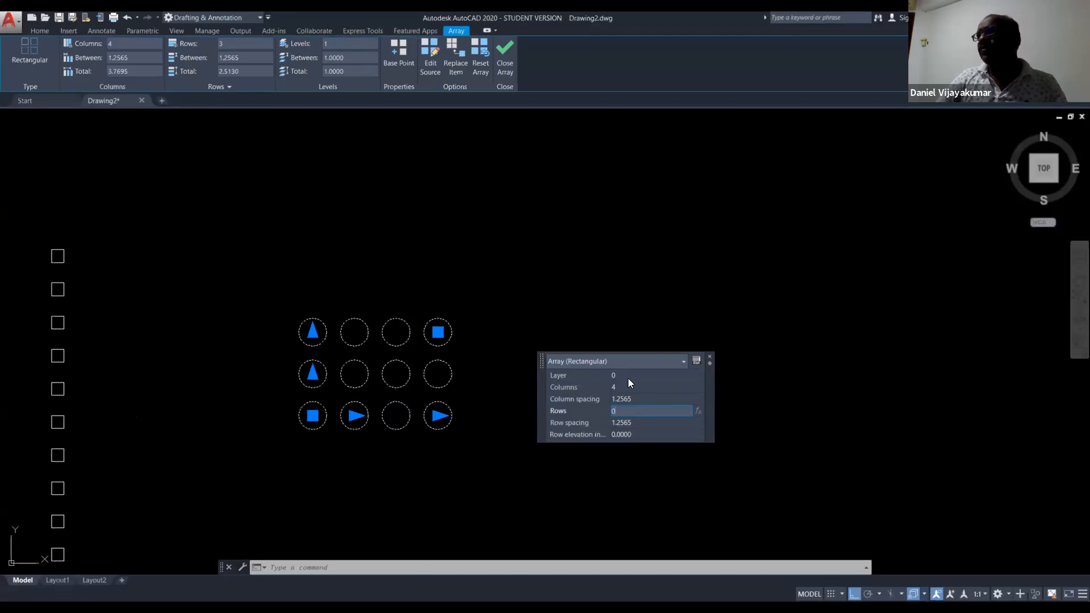
{"action": "left_click", "coordinate": [625, 390]}
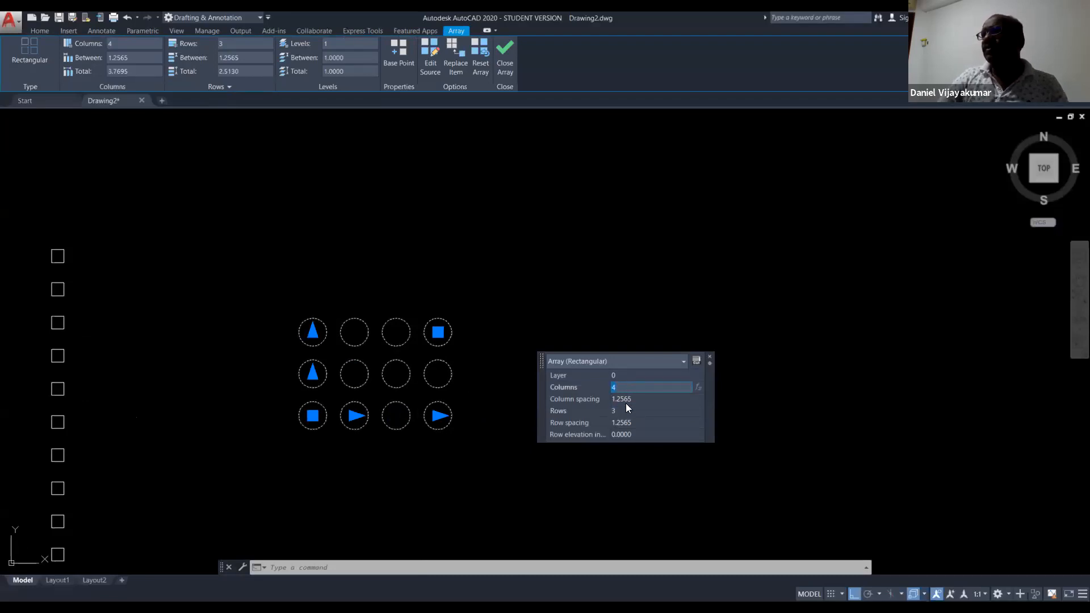
{"action": "left_click", "coordinate": [631, 408]}
{"action": "type", "text": "1"}
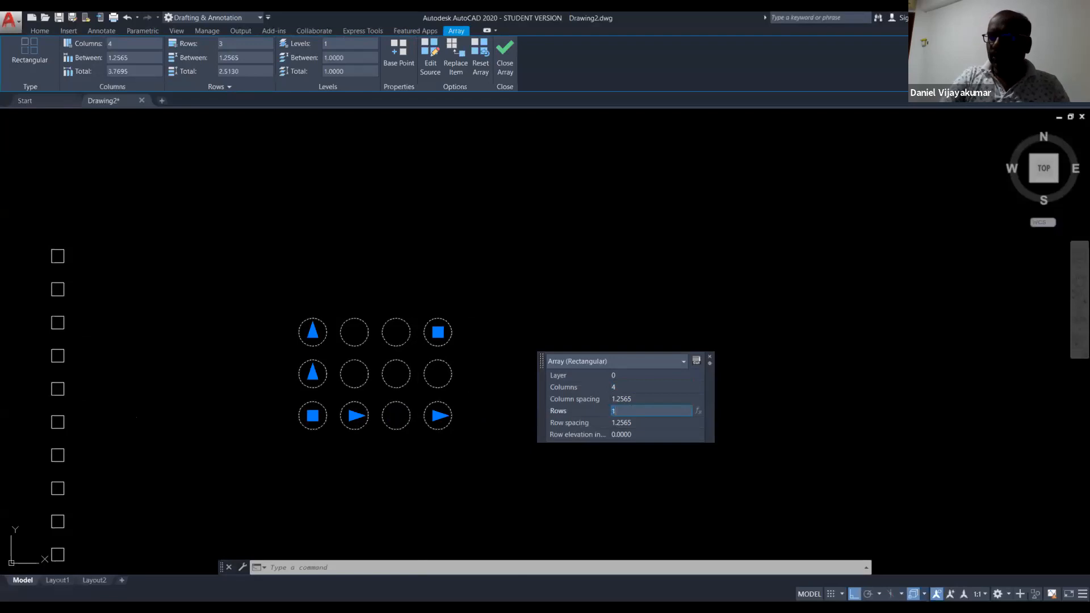
{"action": "key", "text": "Tab"}
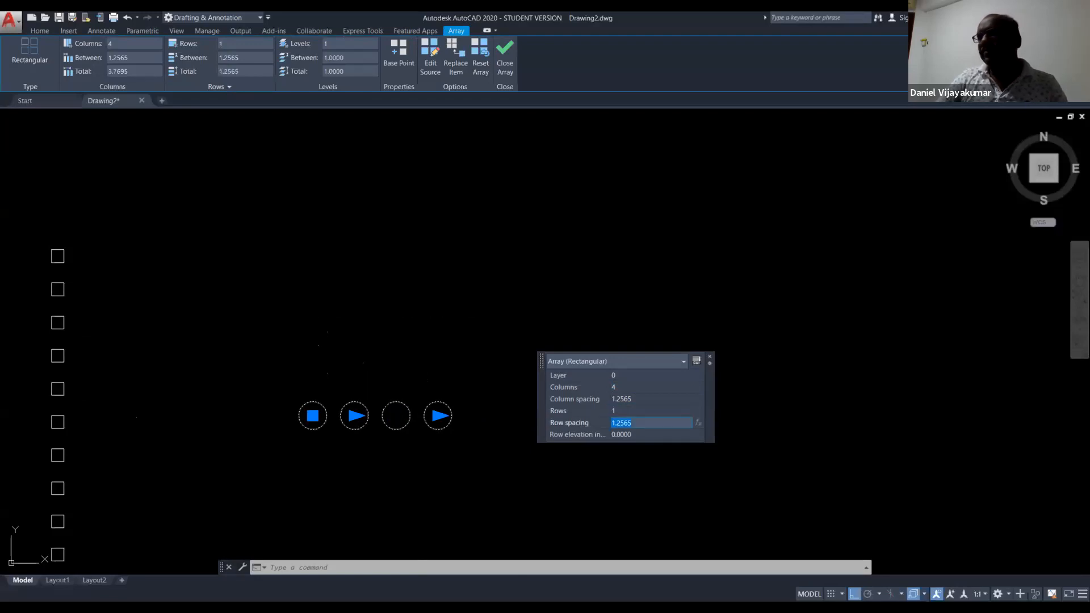
- Set the circle array to 25 columns with a column spacing of 2
{"action": "left_click", "coordinate": [637, 386]}
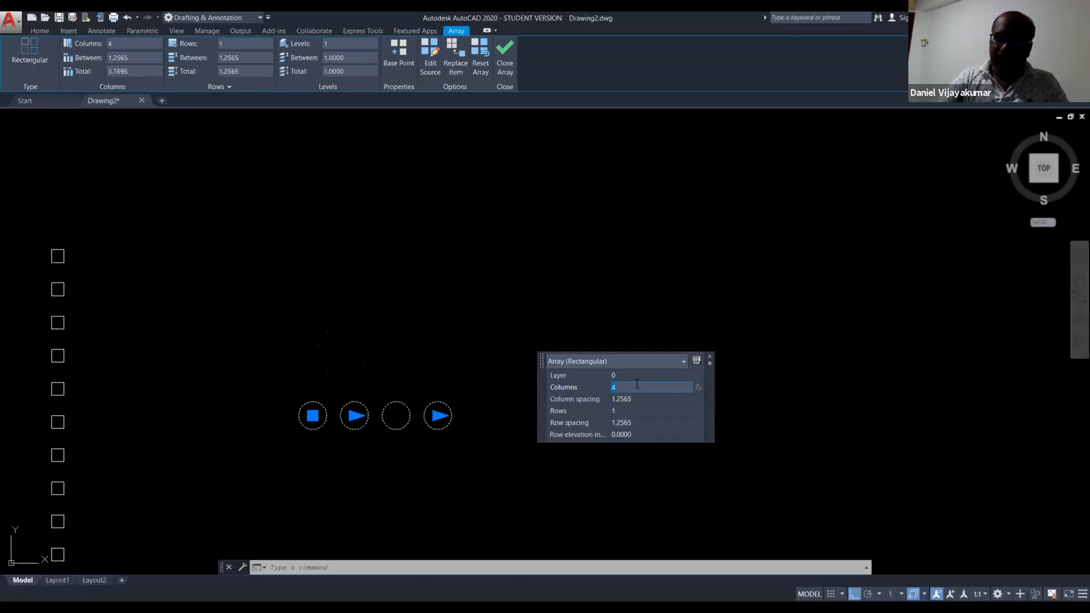
{"action": "type", "text": "25"}
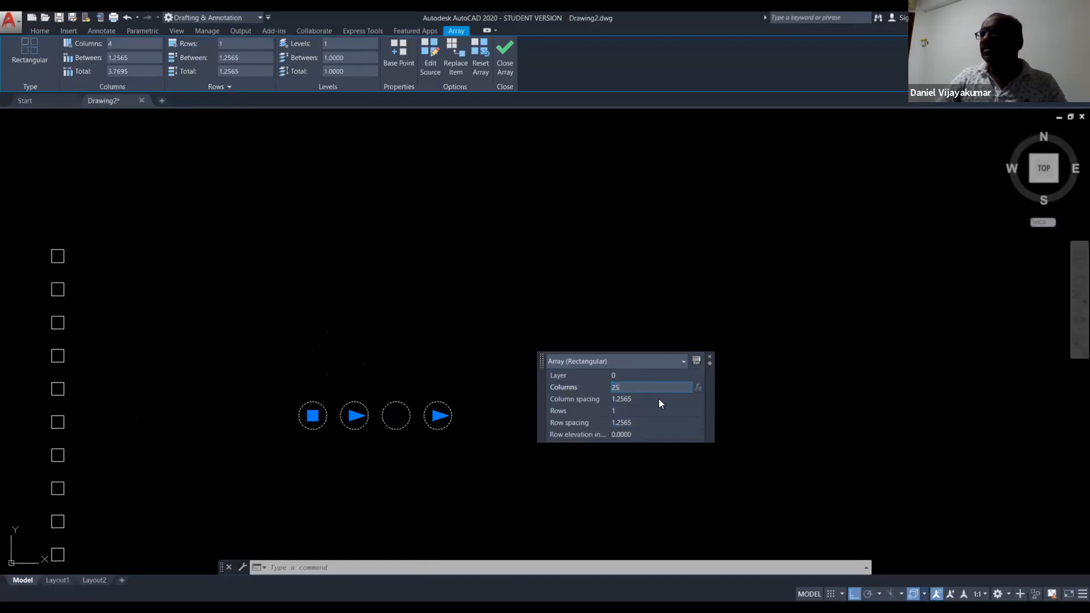
{"action": "left_click", "coordinate": [659, 399]}
{"action": "type", "text": "2"}
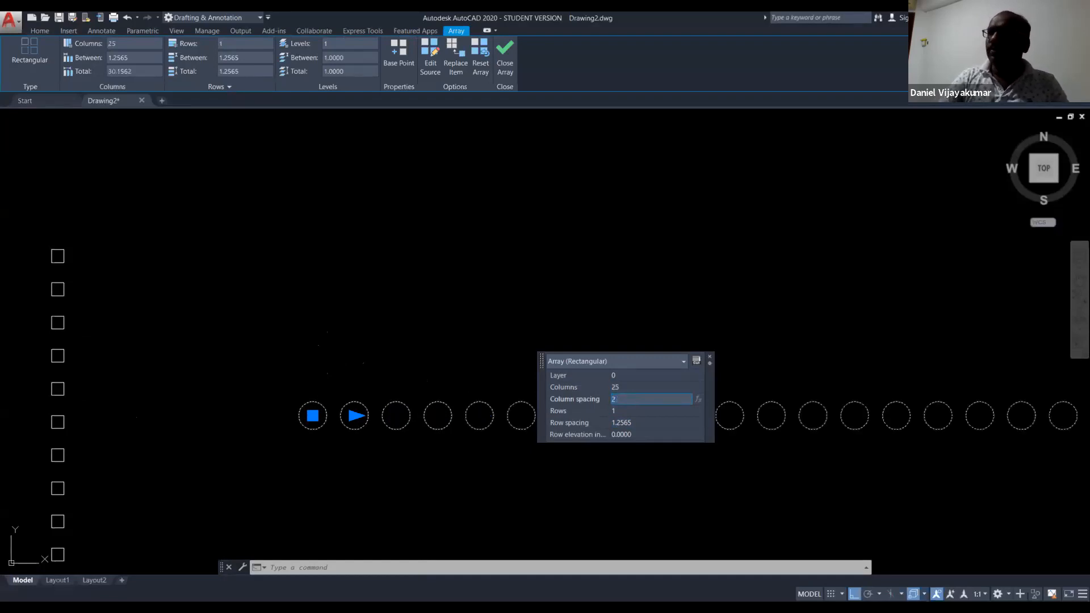
{"action": "key", "text": "Return"}
{"action": "scroll", "coordinate": [428, 495], "scroll_direction": "down", "scroll_amount": 5}
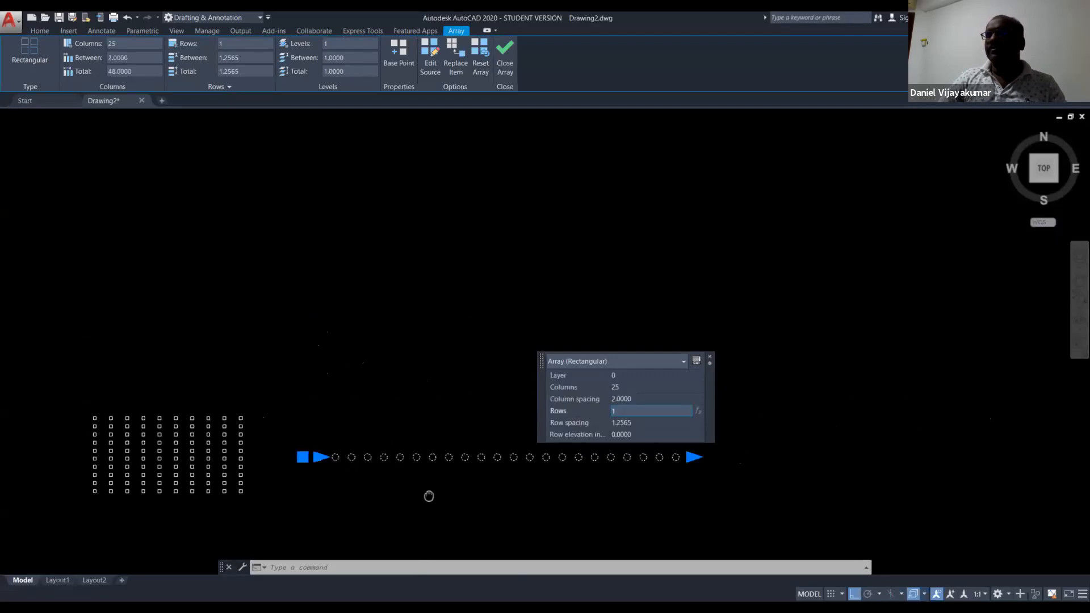
- Set the circle array to 2 rows with a row spacing of 5
{"action": "scroll", "coordinate": [475, 469], "scroll_direction": "up", "scroll_amount": 2}
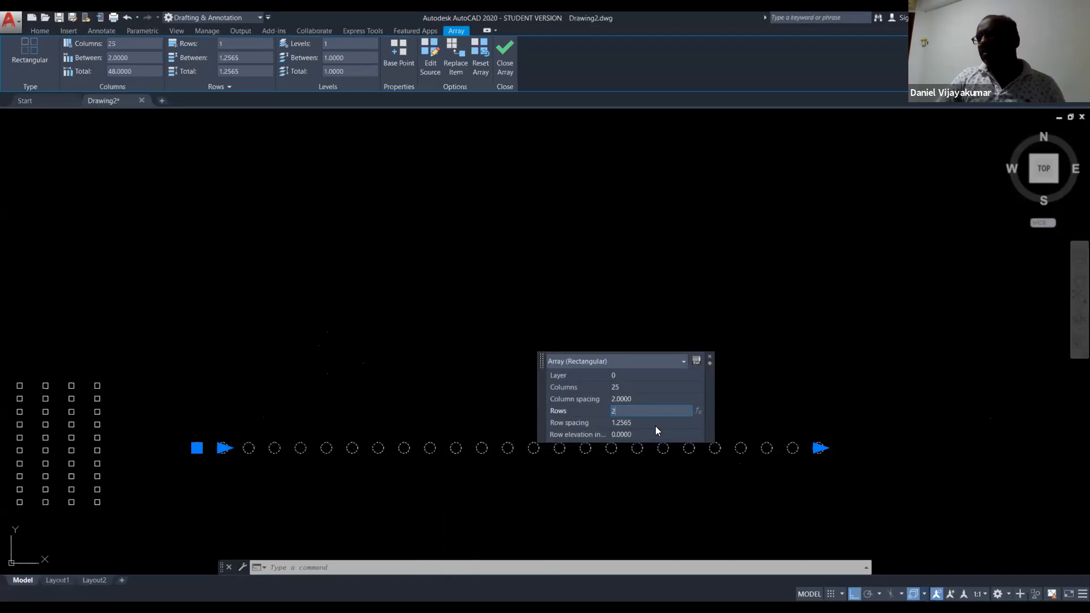
{"action": "key", "text": "Tab"}
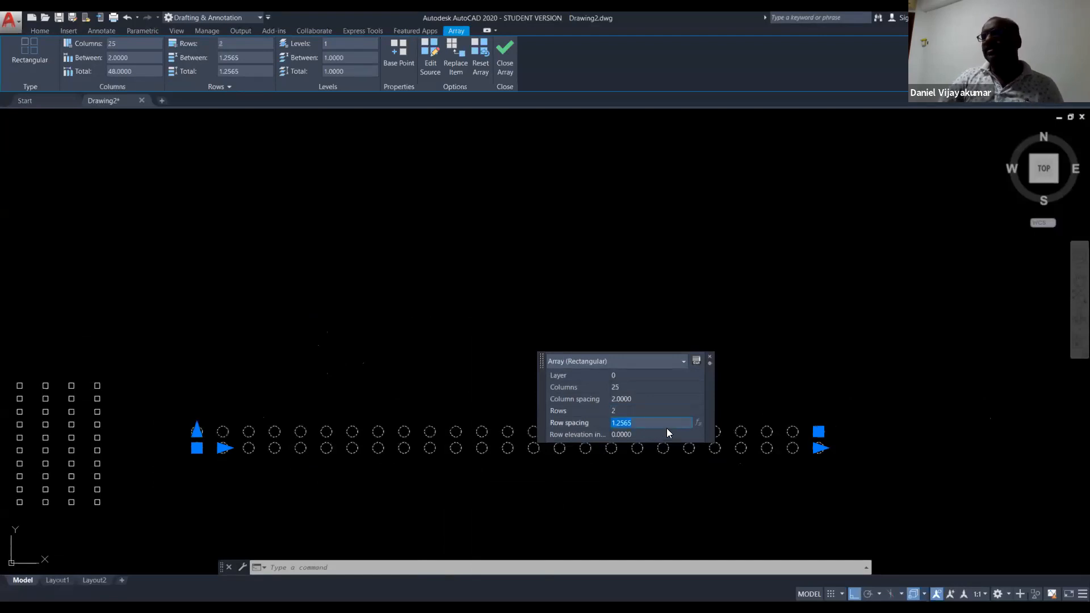
{"action": "type", "text": "5"}
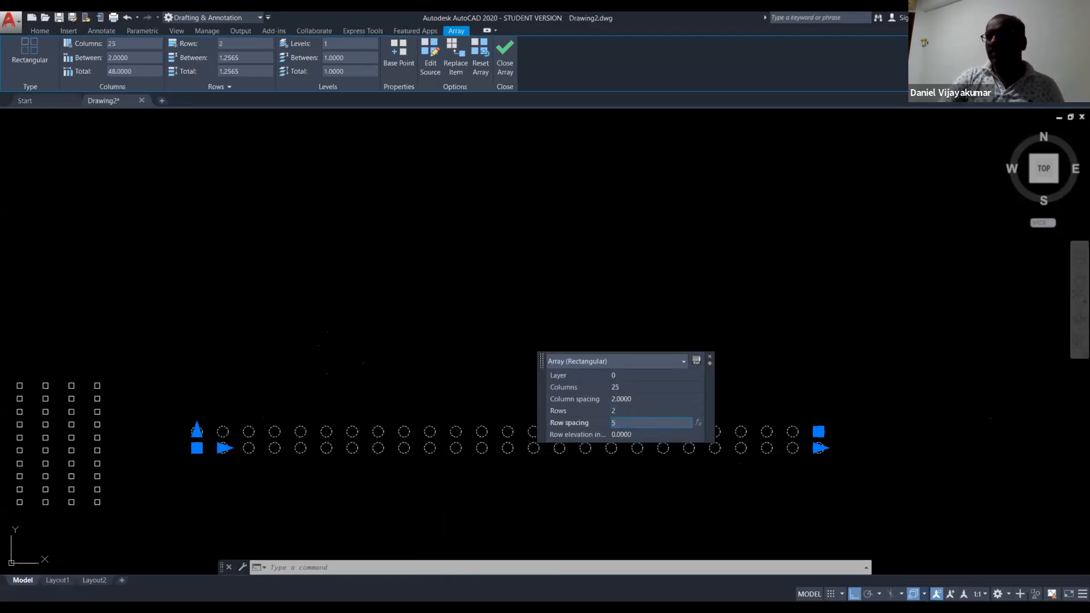
{"action": "key", "text": "Tab"}
{"action": "scroll", "coordinate": [486, 485], "scroll_direction": "down", "scroll_amount": 4}
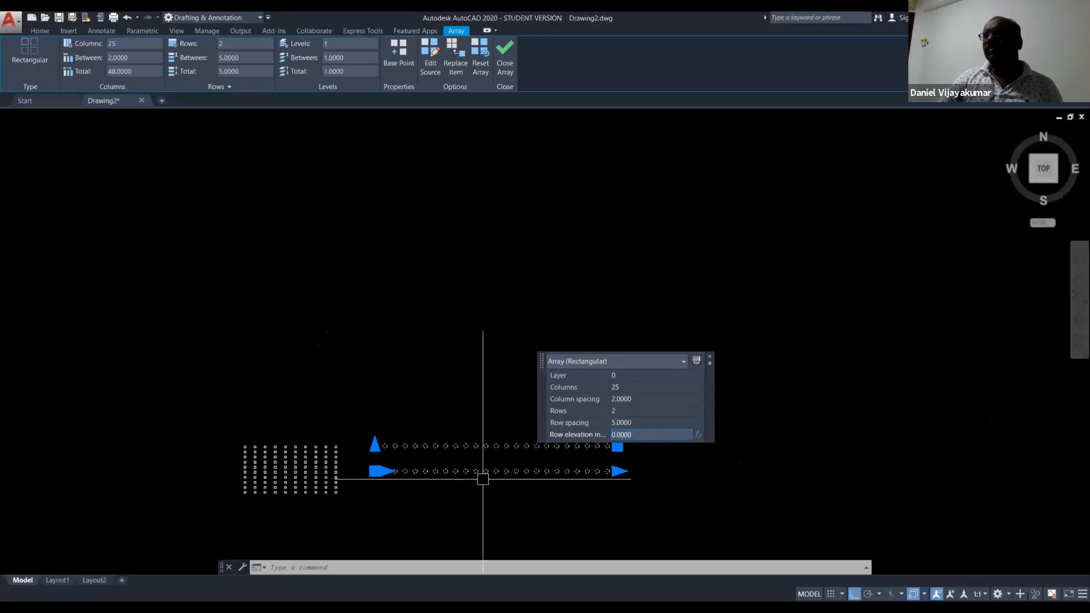
{"action": "scroll", "coordinate": [482, 477], "scroll_direction": "up", "scroll_amount": 4}
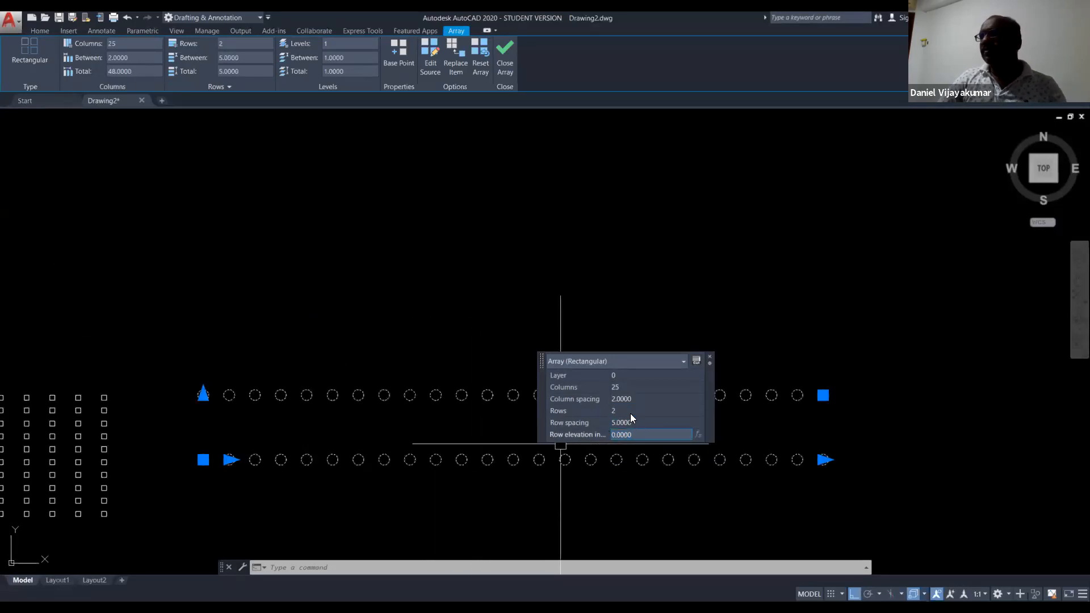
- Increase the circle array's number of rows to 5 and deselect the array
{"action": "left_click", "coordinate": [631, 411]}
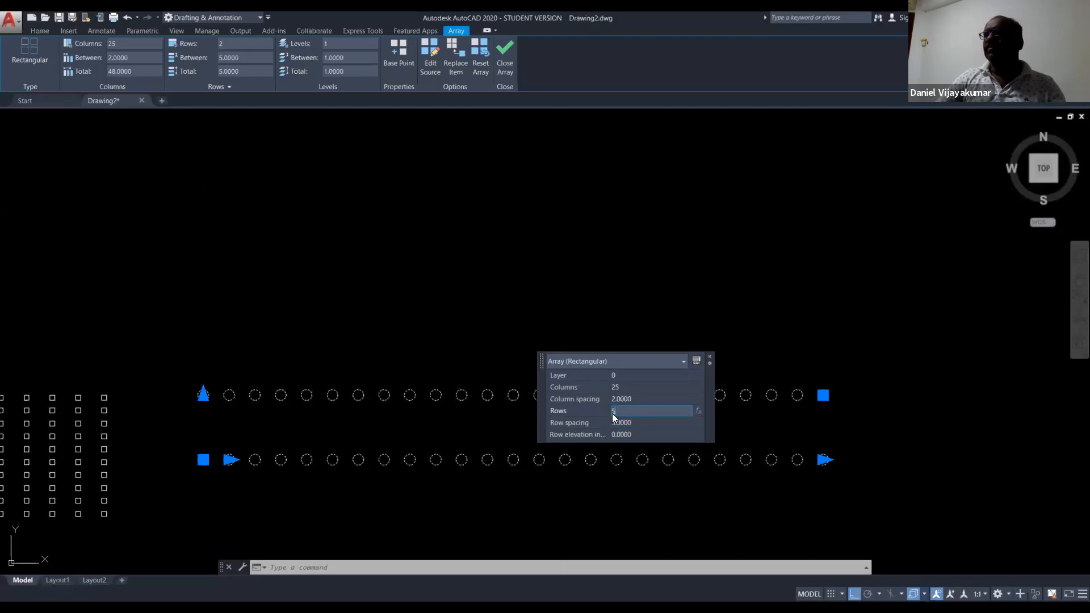
{"action": "key", "text": "Tab"}
{"action": "key", "text": "Escape"}
{"action": "scroll", "coordinate": [531, 486], "scroll_direction": "down", "scroll_amount": 4}
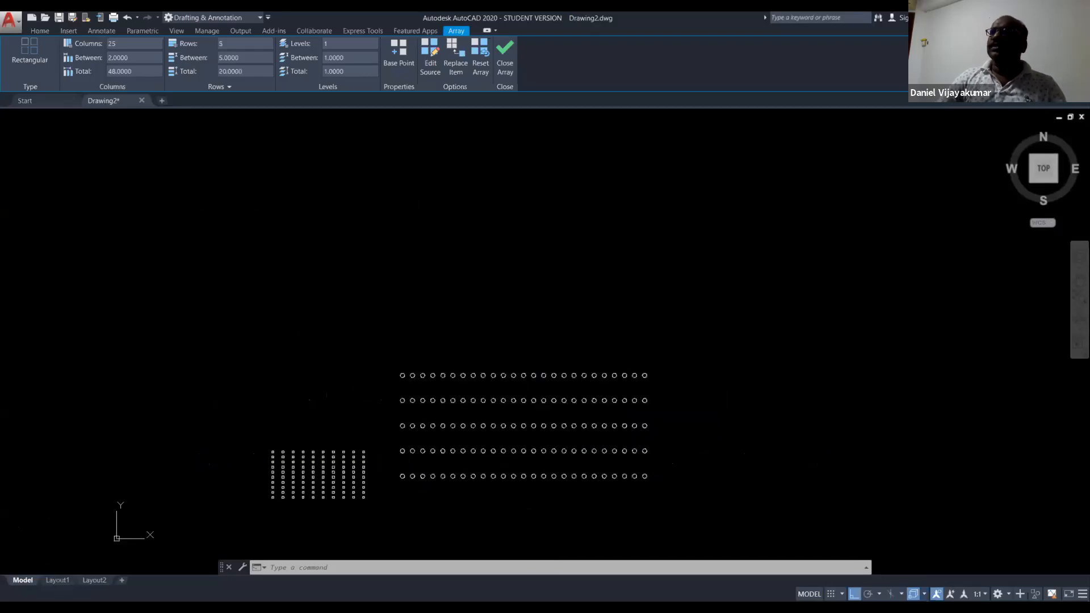
{"action": "scroll", "coordinate": [505, 480], "scroll_direction": "up", "scroll_amount": 4}
{"action": "scroll", "coordinate": [527, 470], "scroll_direction": "down", "scroll_amount": 2}
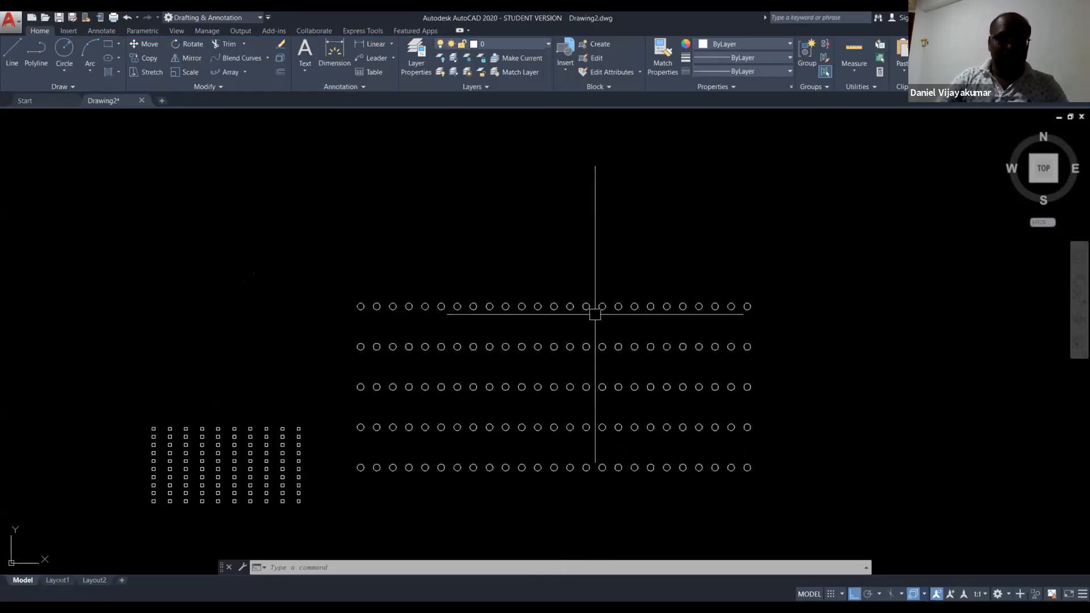
- Draw a small circle in the empty space above the circle array
{"action": "type", "text": "circle"}
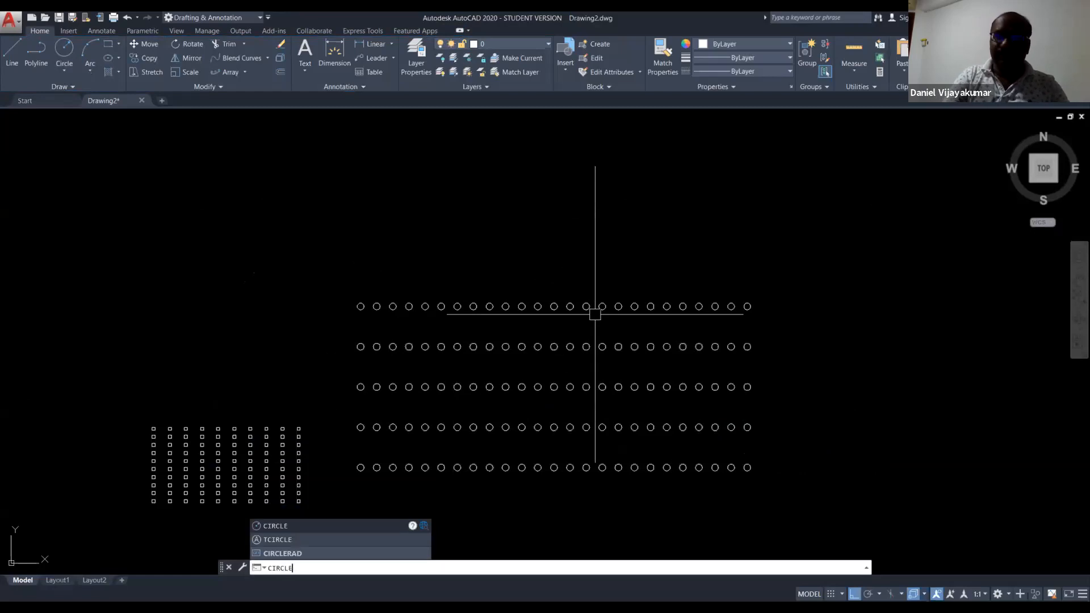
{"action": "key", "text": "Return"}
{"action": "mouse_move", "coordinate": [325, 187]}
{"action": "middle_mouse_down"}
{"action": "mouse_move", "coordinate": [399, 321]}
{"action": "mouse_move", "coordinate": [338, 351]}
{"action": "mouse_move", "coordinate": [351, 351]}
{"action": "middle_mouse_up"}
{"action": "left_click", "coordinate": [370, 295]}
{"action": "left_click", "coordinate": [372, 301]}
{"action": "scroll", "coordinate": [372, 301], "scroll_direction": "up", "scroll_amount": 6}
{"action": "scroll", "coordinate": [337, 352], "scroll_direction": "down", "scroll_amount": 2}
{"action": "key", "text": "Escape"}
{"action": "key", "text": "Escape"}
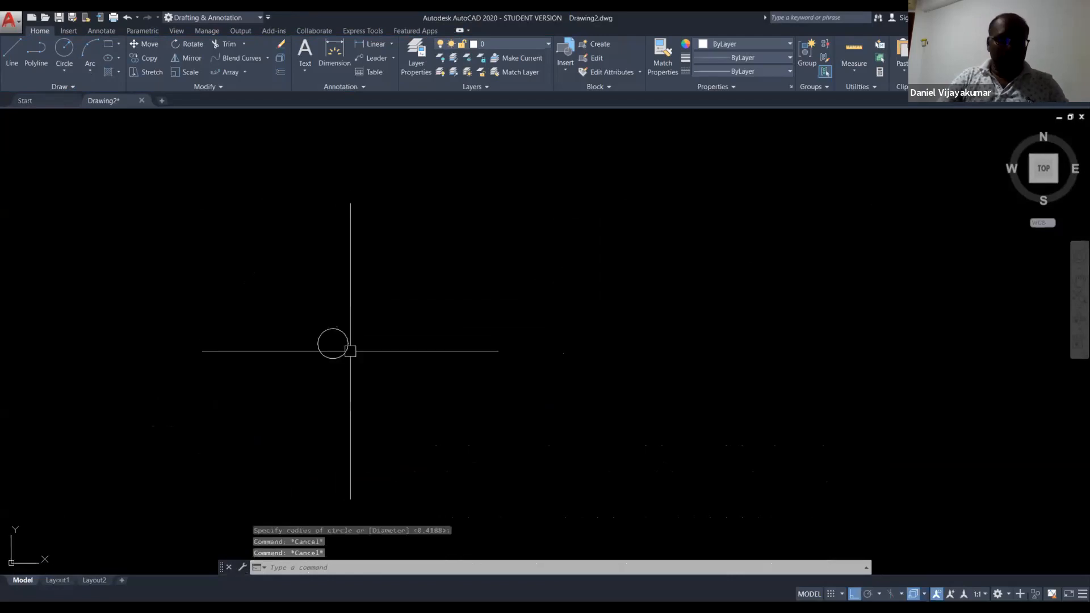
- Create a polar array of the new circle about a centre point above and to the right of it, with the default 6 items
{"action": "type", "text": "zr"}
{"action": "key", "text": "Escape"}
{"action": "type", "text": "a"}
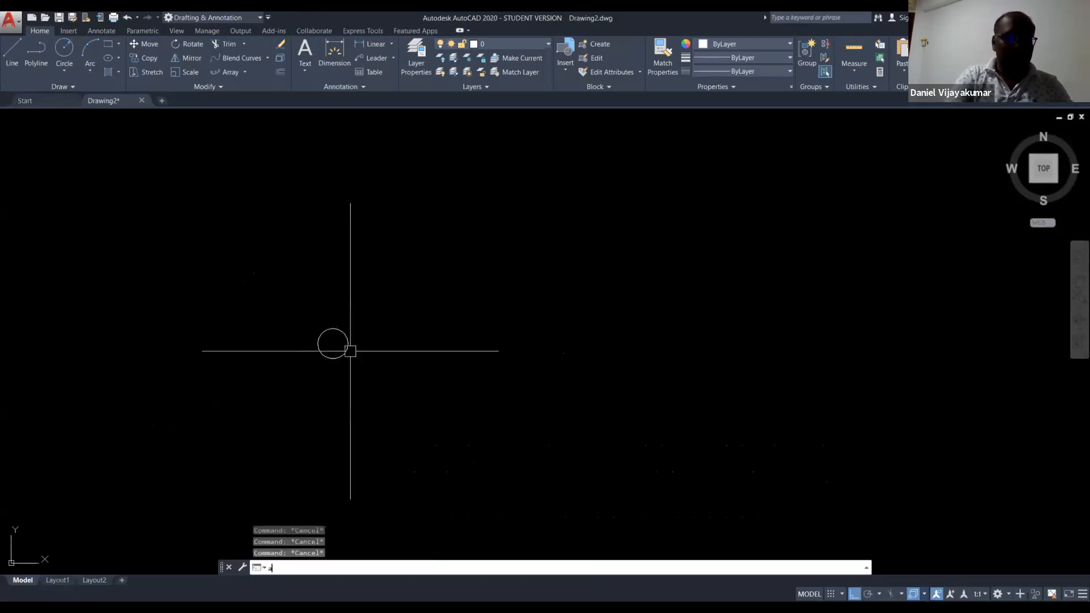
{"action": "type", "text": "rray"}
{"action": "key", "text": "Return"}
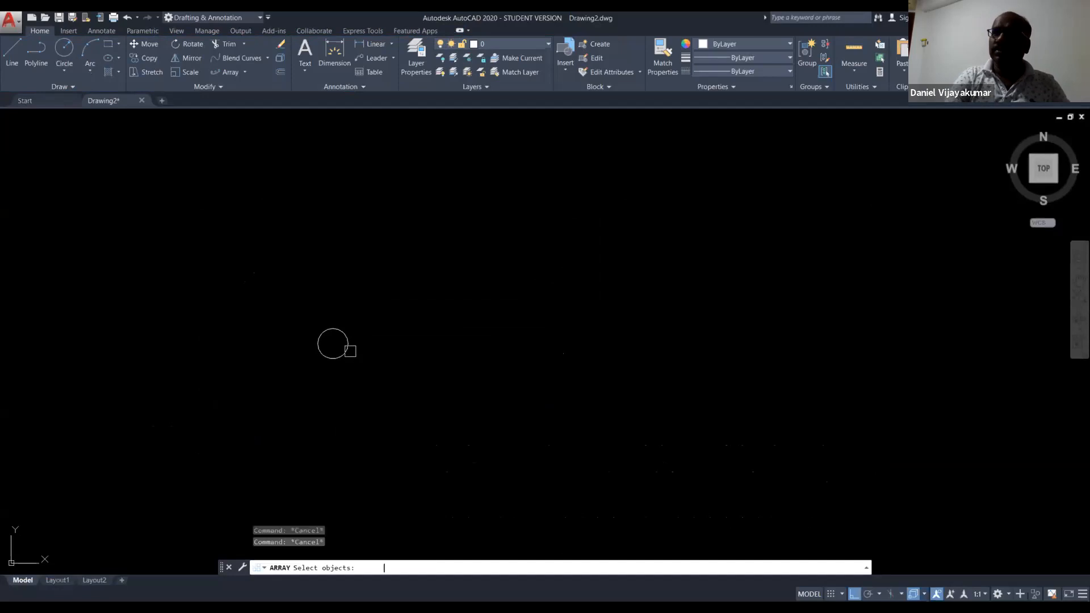
{"action": "left_click", "coordinate": [350, 351]}
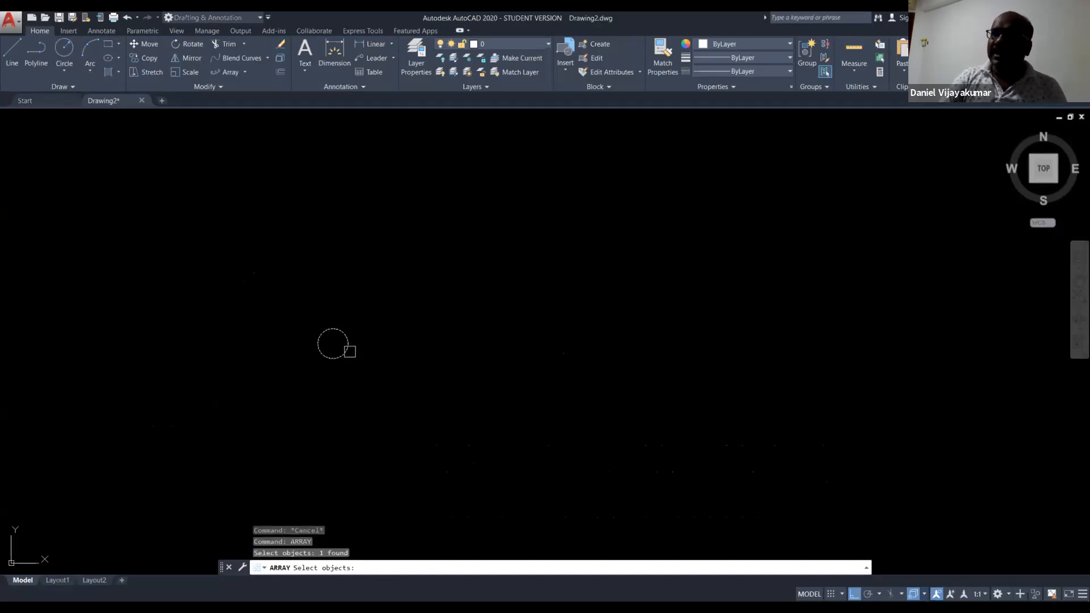
{"action": "key", "text": "Return"}
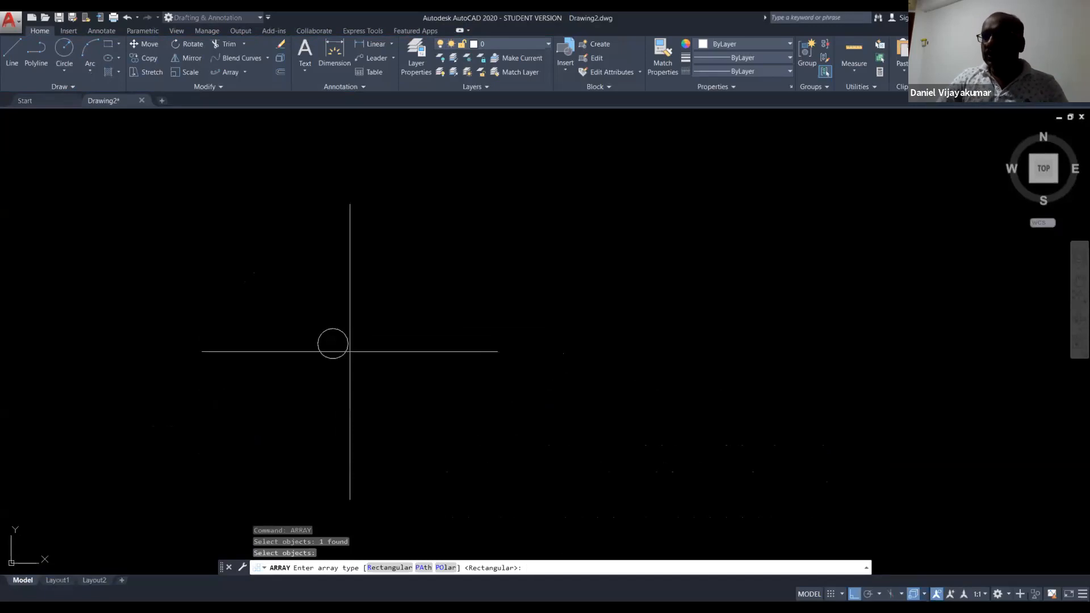
{"action": "left_click", "coordinate": [447, 569]}
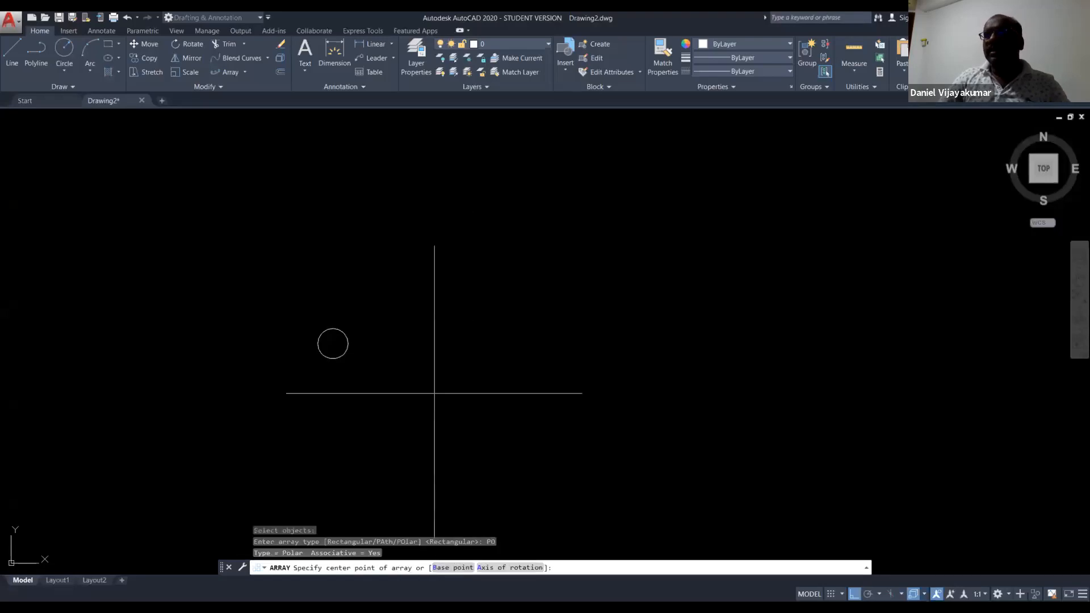
{"action": "scroll", "coordinate": [377, 359], "scroll_direction": "down", "scroll_amount": 5}
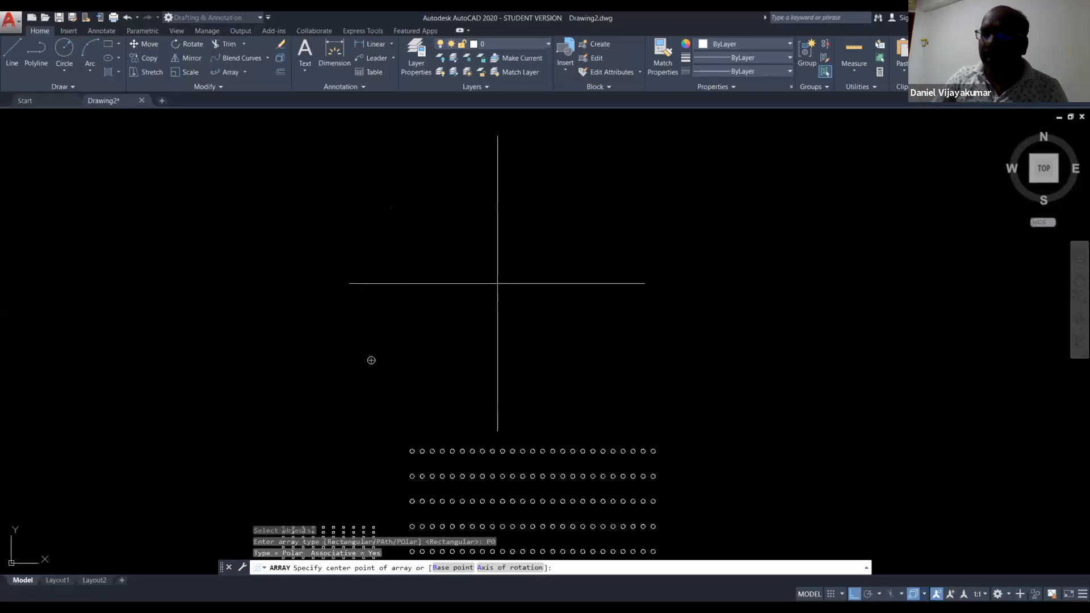
{"action": "key", "text": "ctrl"}
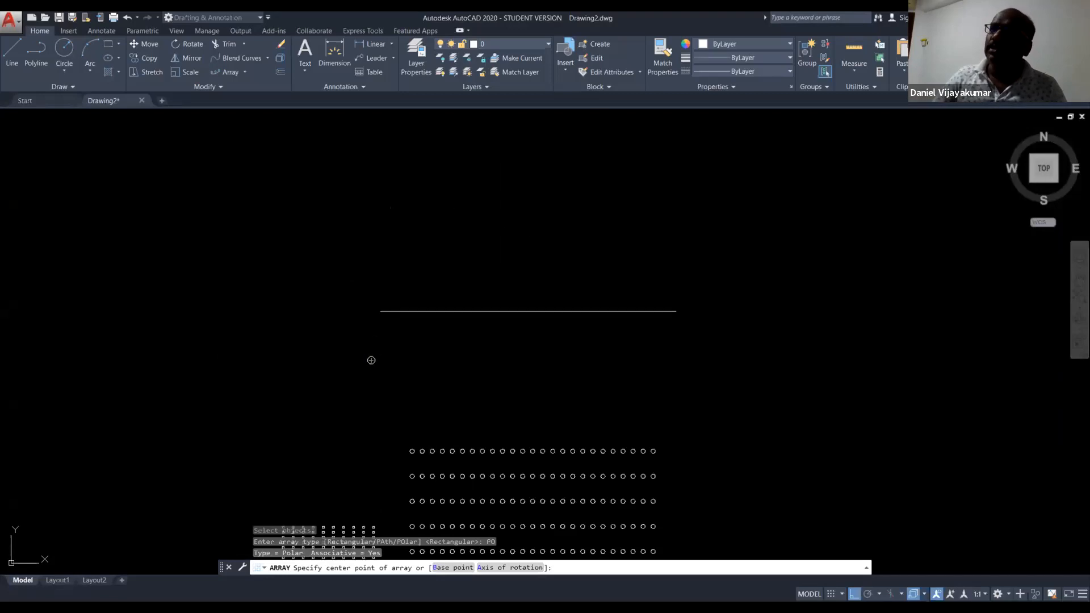
{"action": "left_click", "coordinate": [497, 304]}
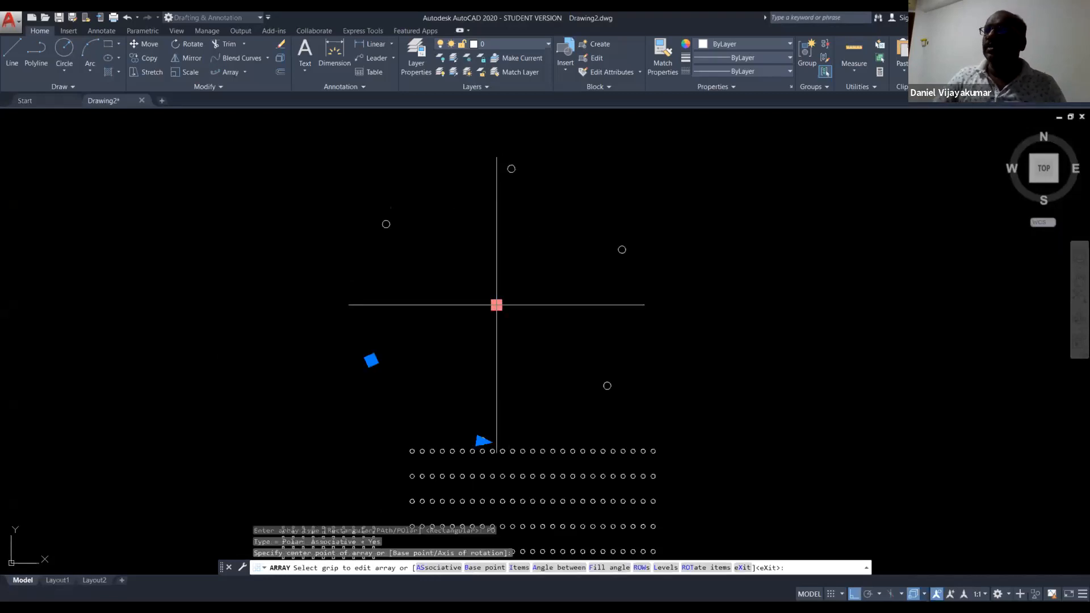
{"action": "key", "text": "Escape"}
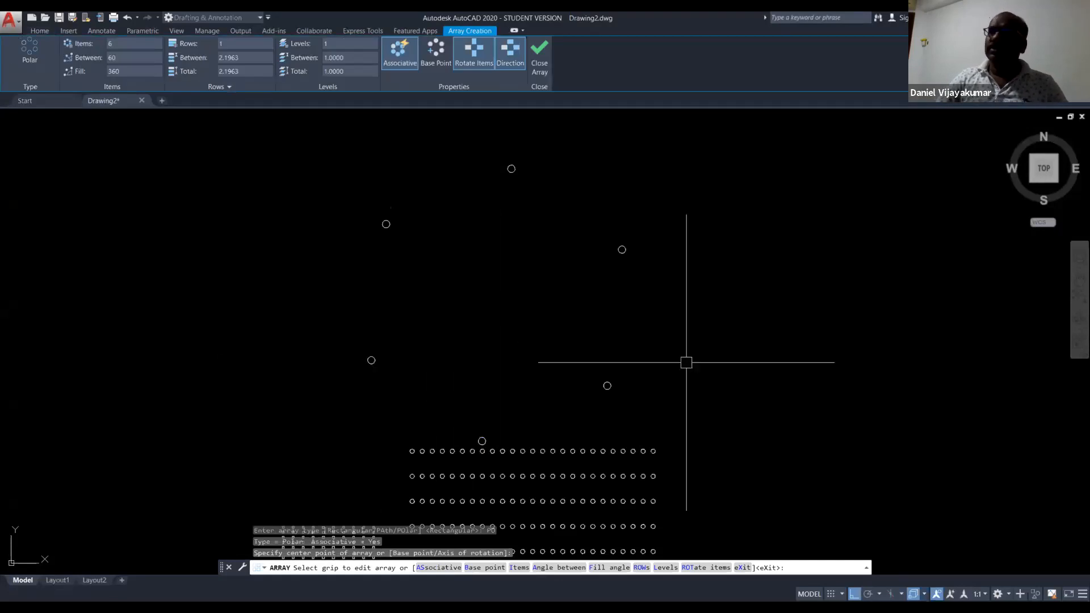
- Select the polar array and set its number of items to 12
{"action": "middle_click_drag", "start_coordinate": [448, 302], "coordinate": [408, 360]}
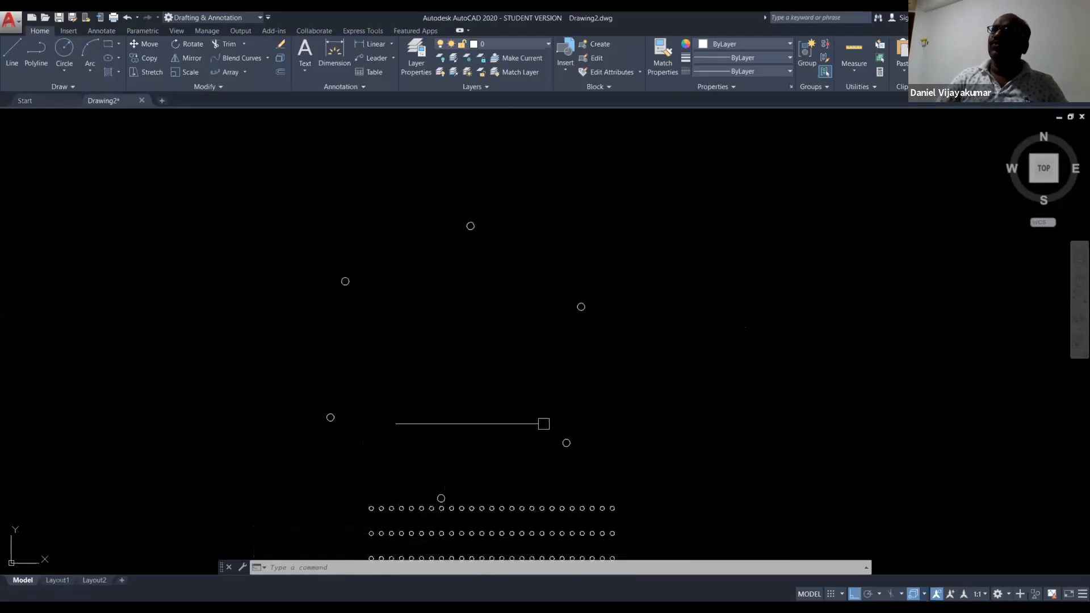
{"action": "left_click", "coordinate": [582, 307]}
{"action": "middle_click_drag", "start_coordinate": [575, 382], "coordinate": [515, 348]}
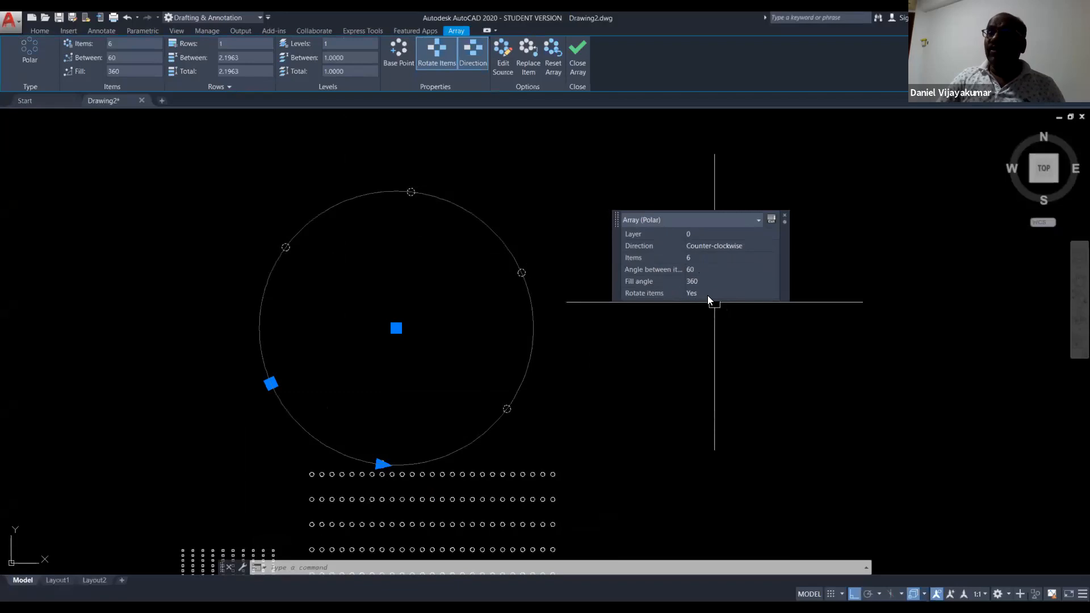
{"action": "left_click", "coordinate": [704, 259]}
{"action": "type", "text": "12"}
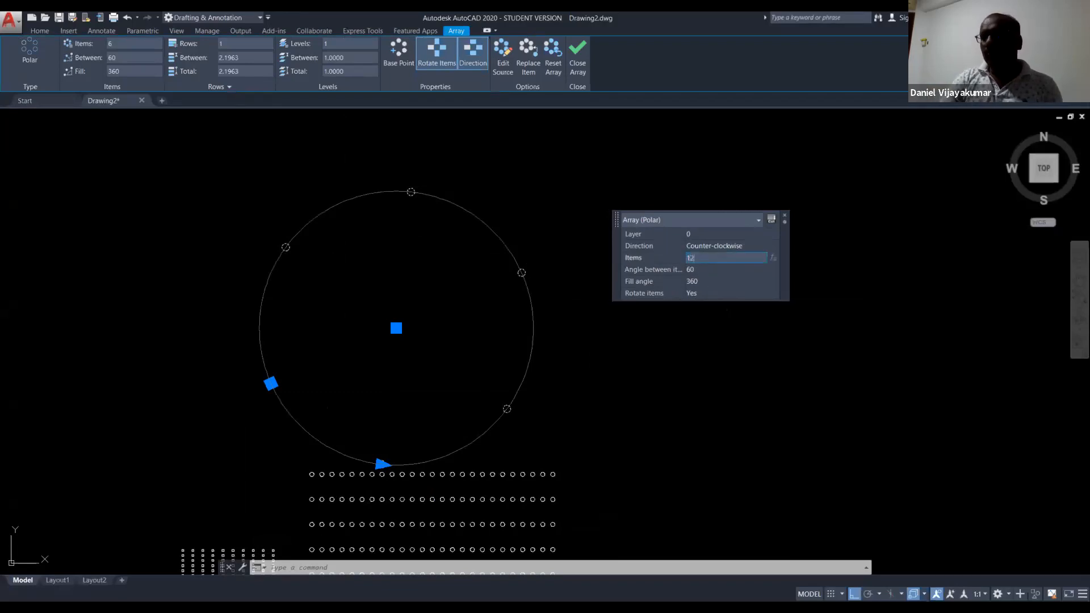
{"action": "key", "text": "Tab"}
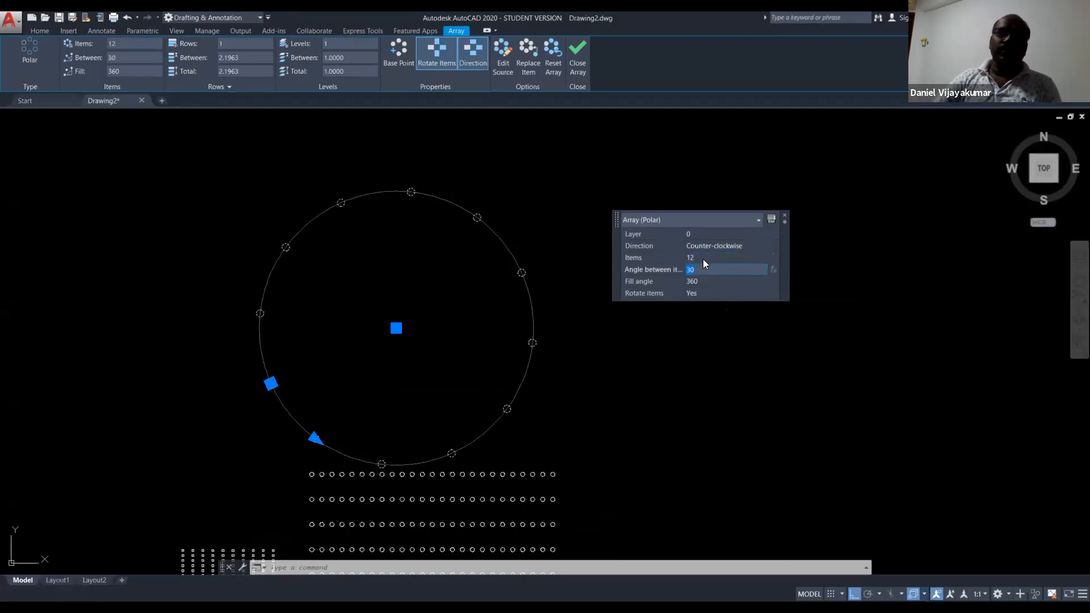
- Increase the polar array's number of items to 24
{"action": "scroll", "coordinate": [462, 313], "scroll_direction": "up", "scroll_amount": 2}
{"action": "middle_click_drag", "start_coordinate": [462, 313], "coordinate": [477, 319]}
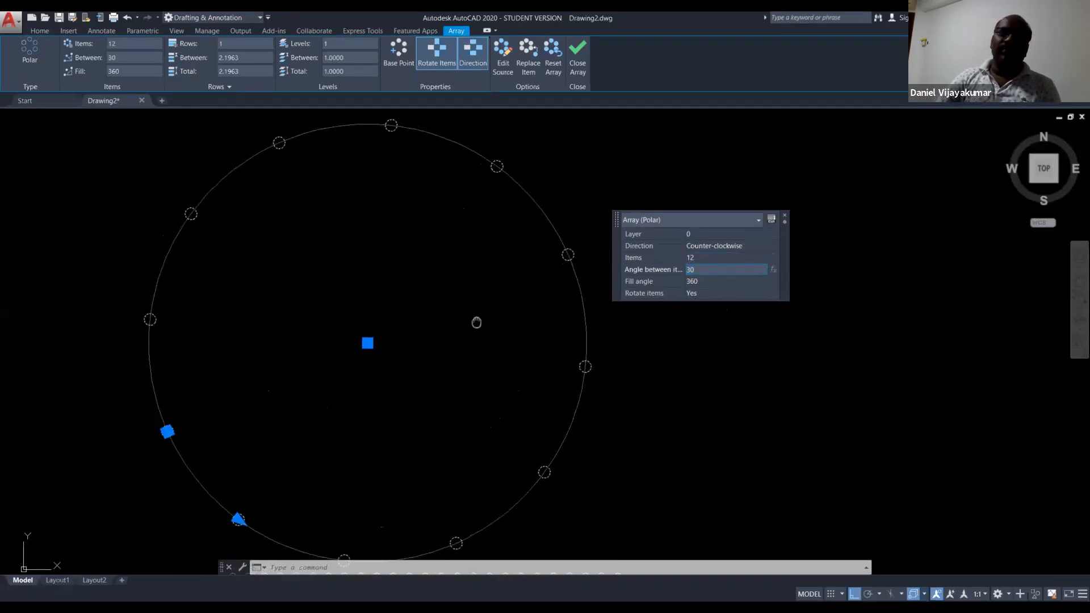
{"action": "left_click", "coordinate": [719, 259]}
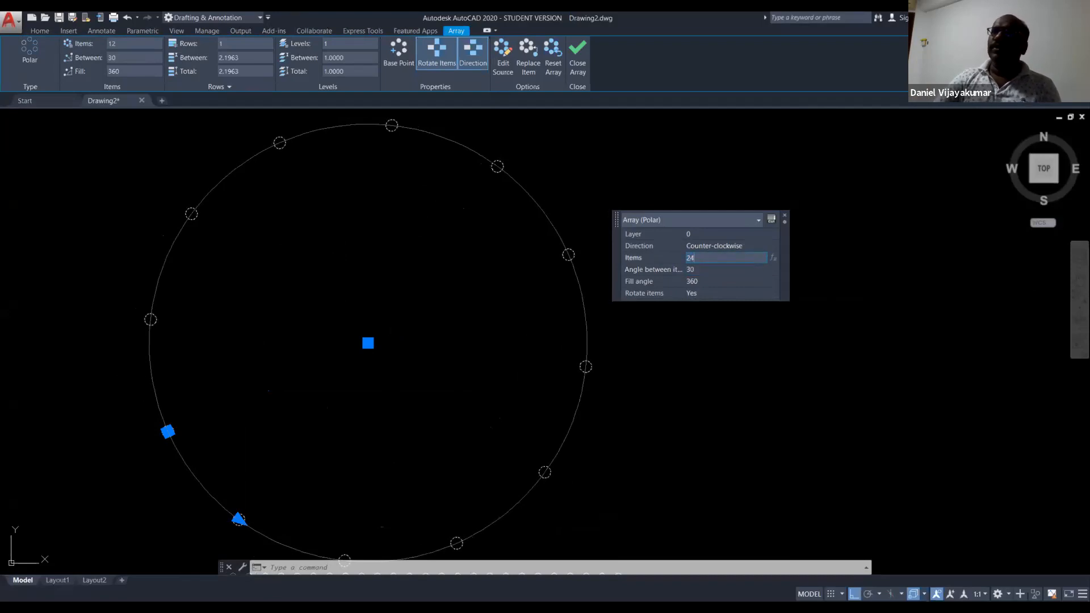
{"action": "key", "text": "Tab"}
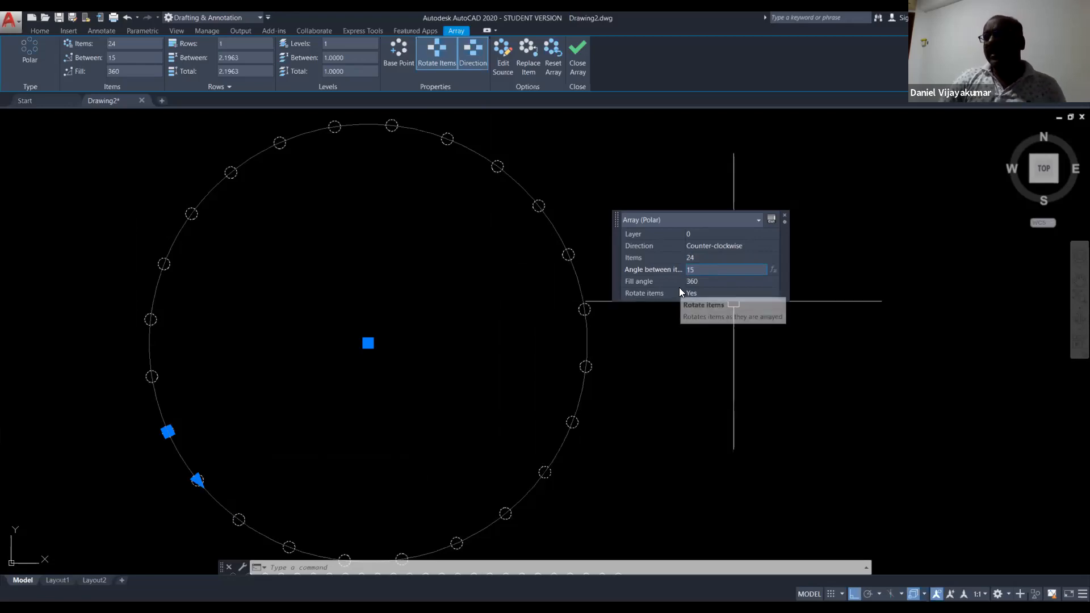
- Set the polar array's fill angle to 180 degrees
{"action": "left_click", "coordinate": [706, 282]}
{"action": "type", "text": "180"}
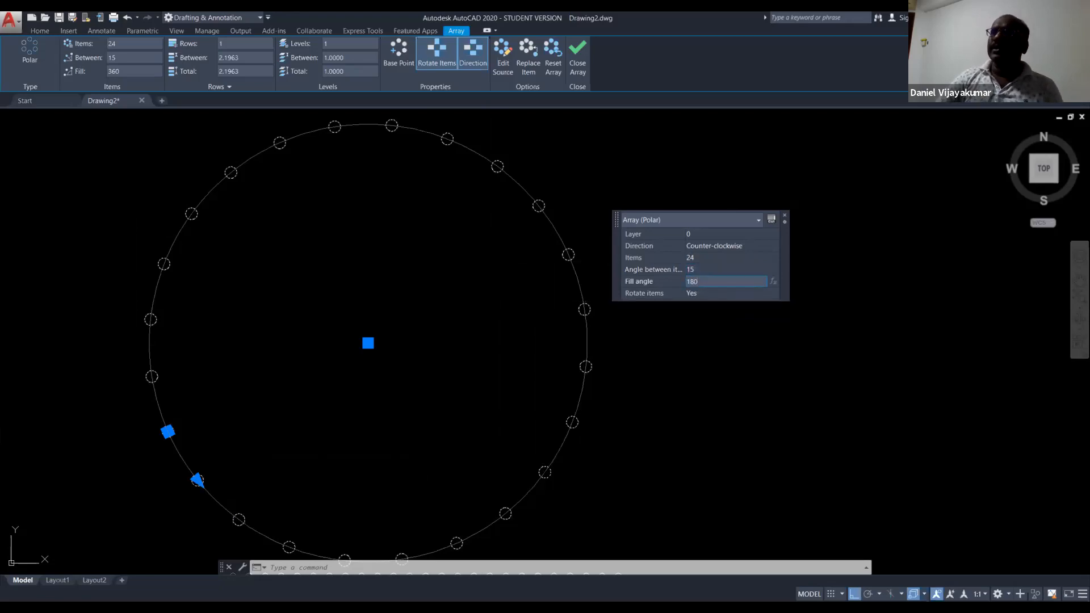
{"action": "key", "text": "Return"}
{"action": "scroll", "coordinate": [430, 257], "scroll_direction": "down", "scroll_amount": 2}
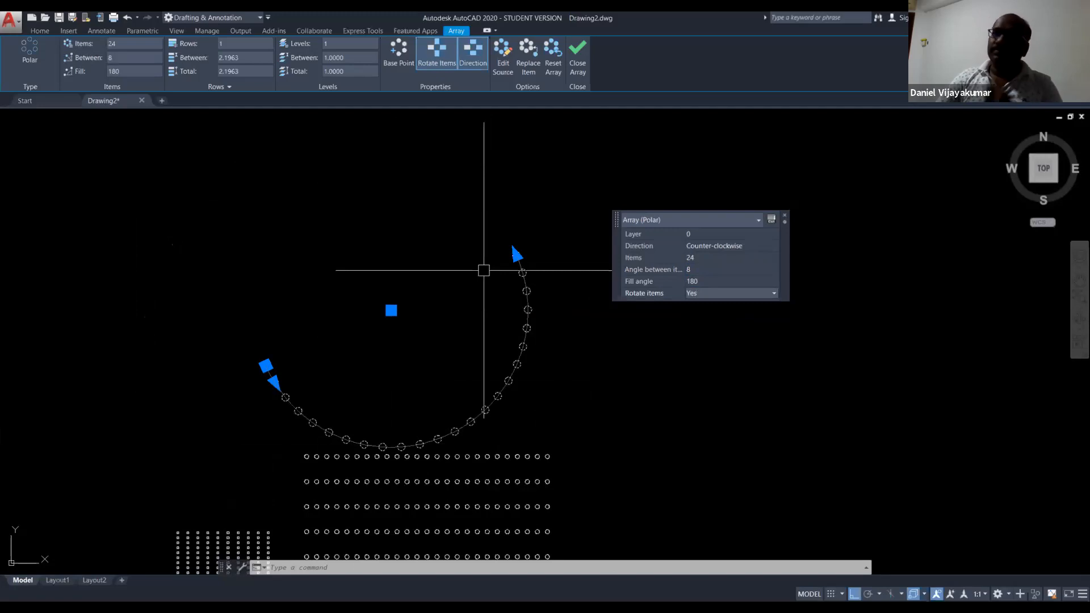
{"action": "scroll", "coordinate": [525, 324], "scroll_direction": "up", "scroll_amount": 3}
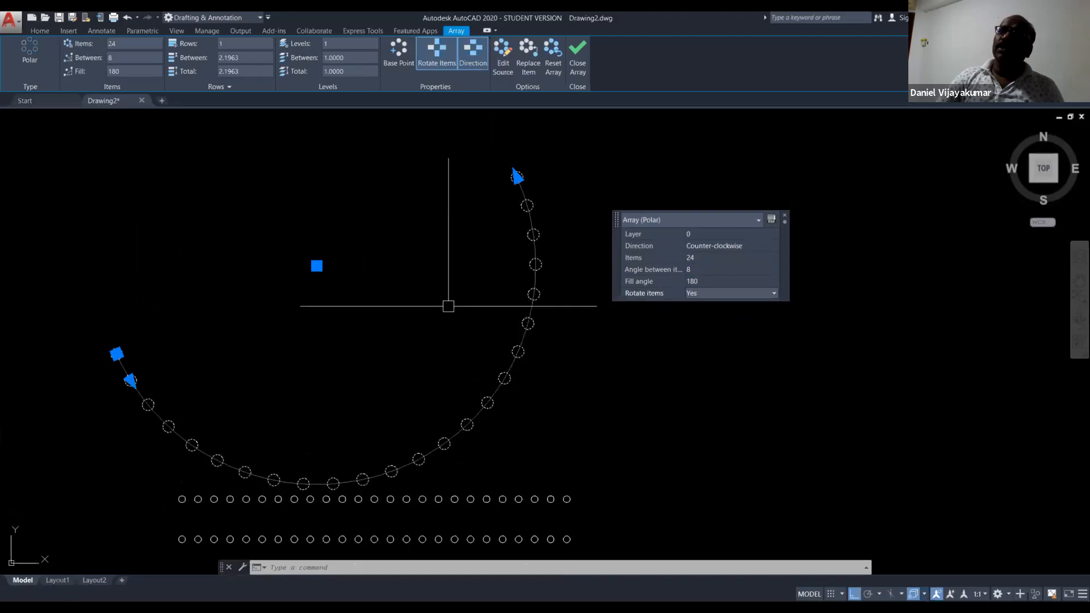
- Set the polar array's fill angle to 90 degrees
{"action": "left_click", "coordinate": [724, 282]}
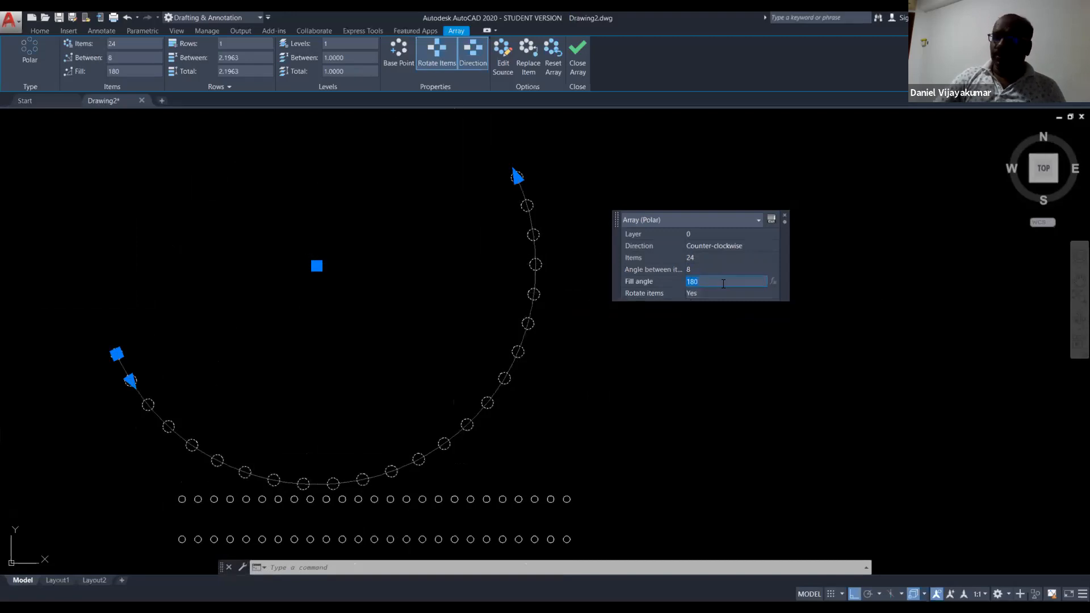
{"action": "type", "text": "90"}
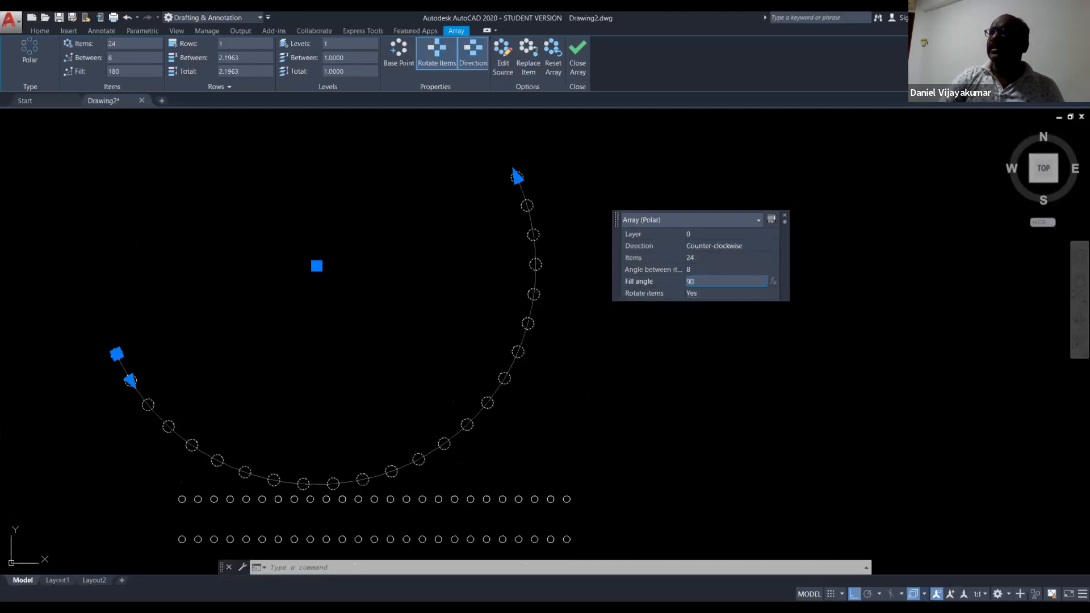
{"action": "key", "text": "Tab"}
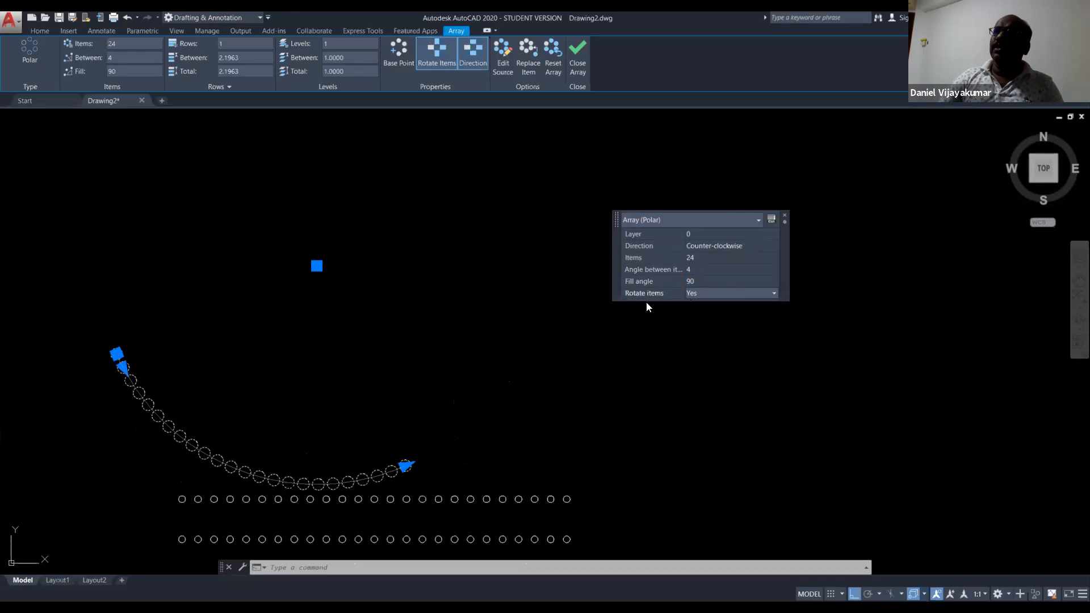
- Turn off item rotation for the polar array by setting Rotate items to No
{"action": "left_click", "coordinate": [749, 294]}
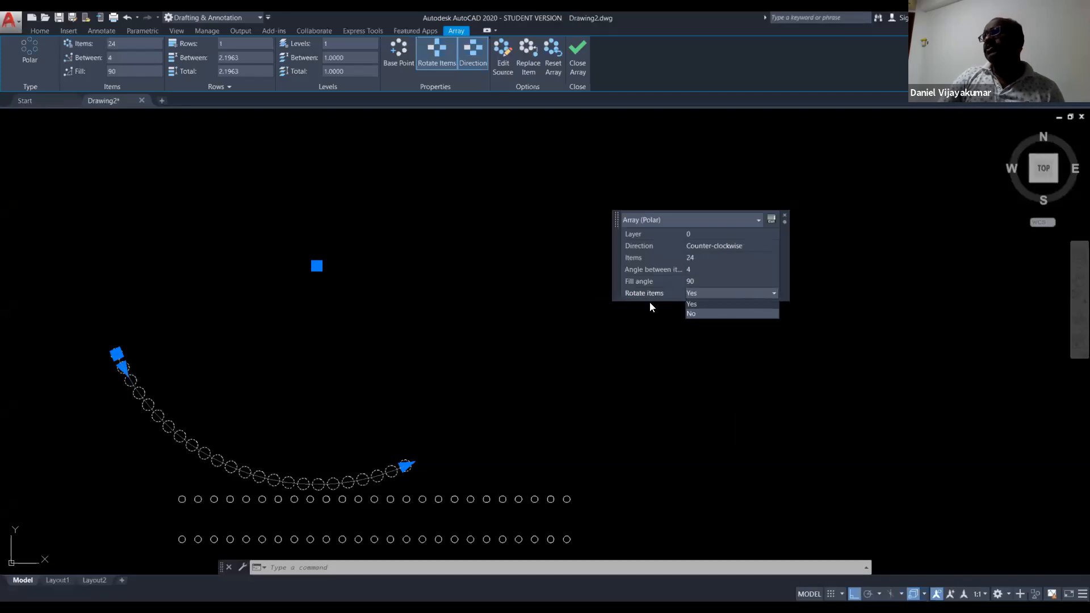
{"action": "left_click", "coordinate": [693, 313]}
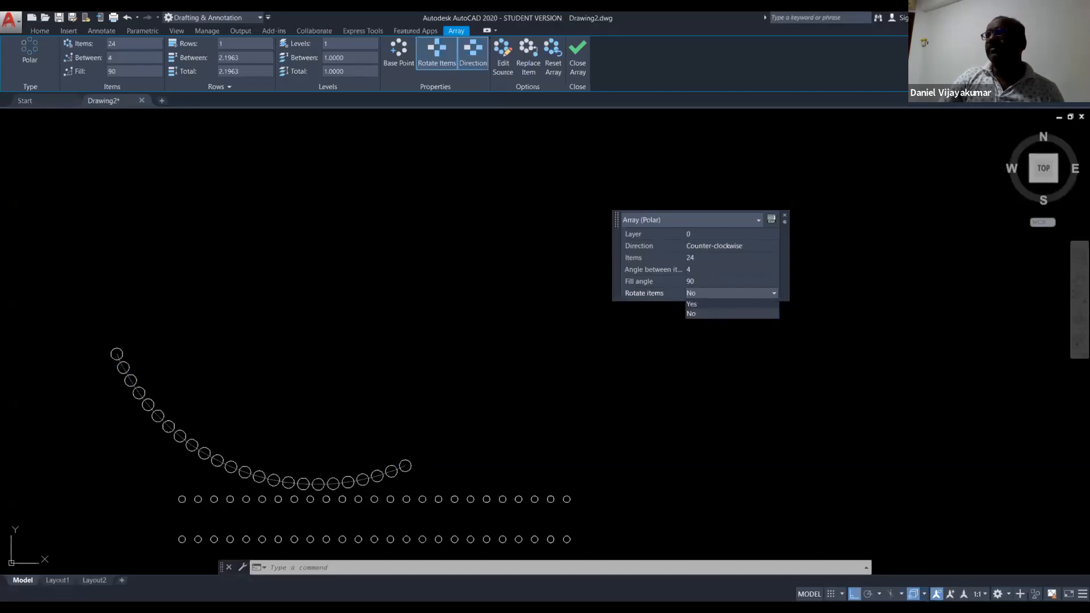
{"action": "left_click", "coordinate": [716, 314]}
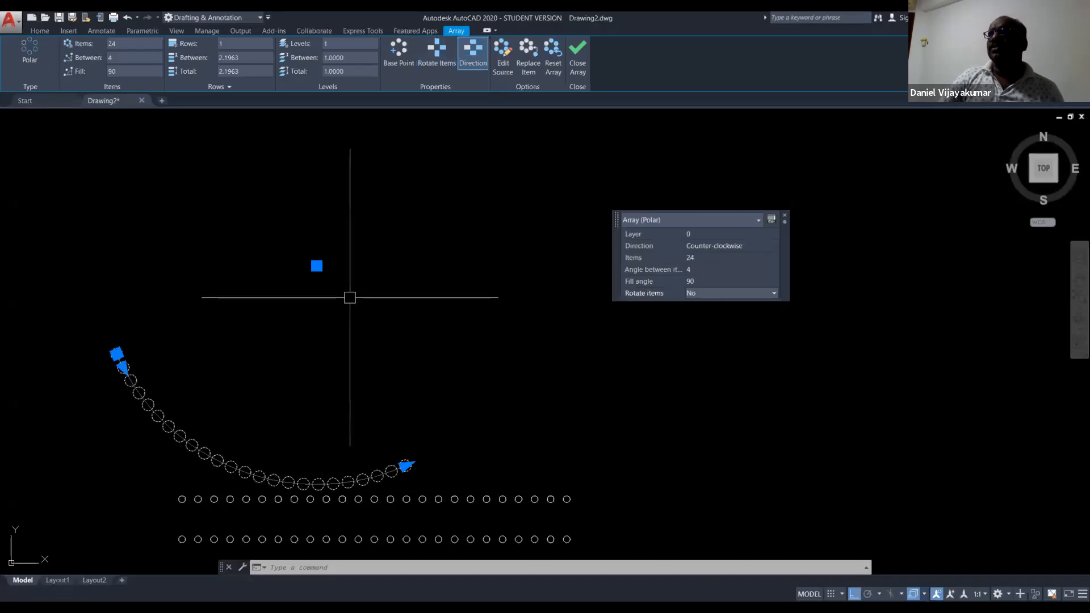
- Set the polar array's fill angle to 270 degrees
{"action": "left_click", "coordinate": [734, 281]}
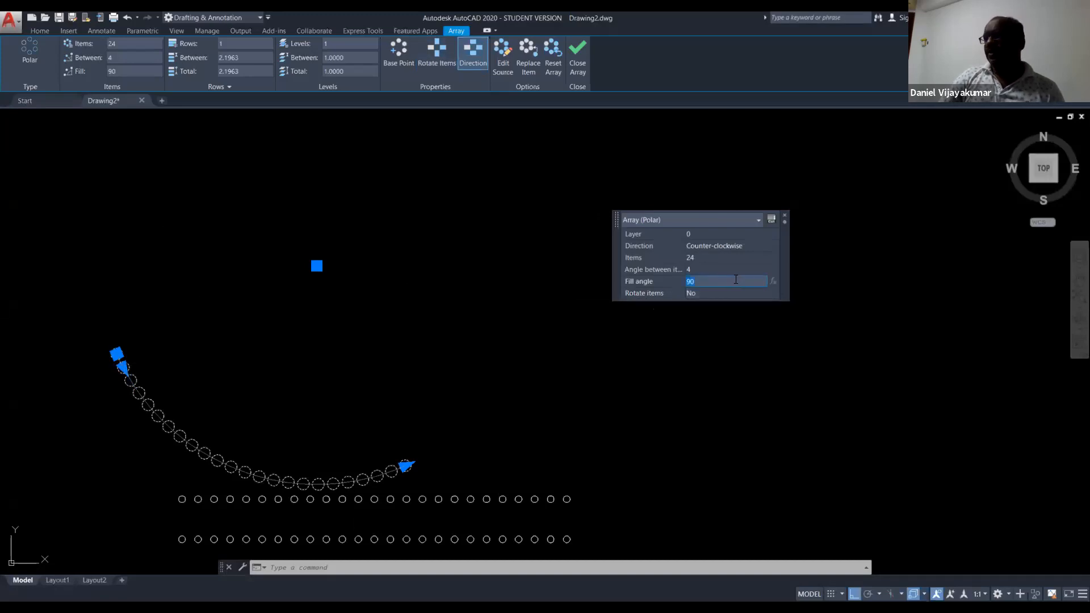
{"action": "type", "text": "270"}
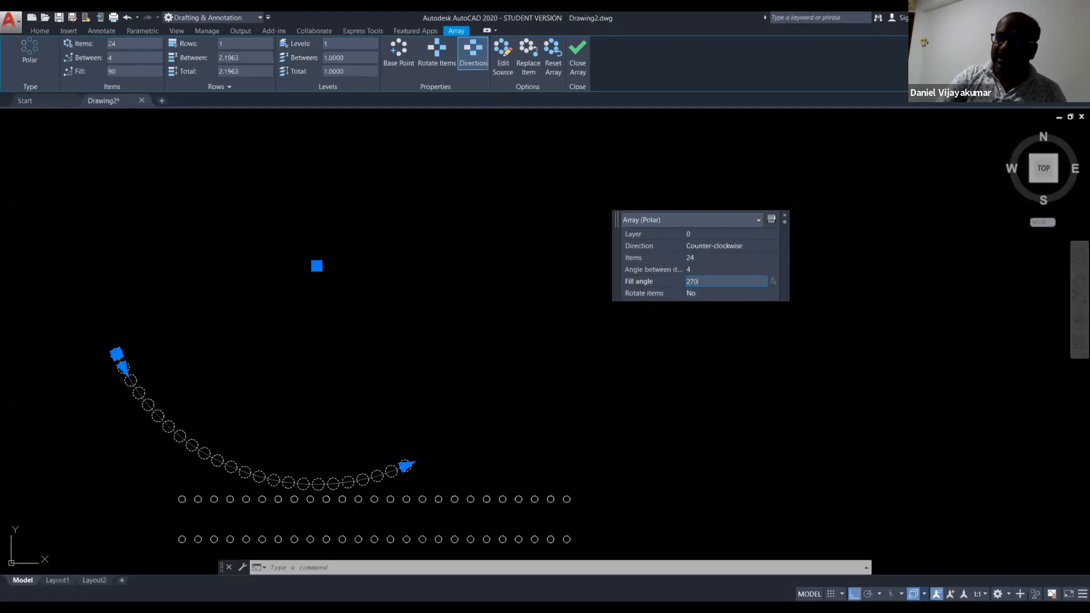
{"action": "key", "text": "Return"}
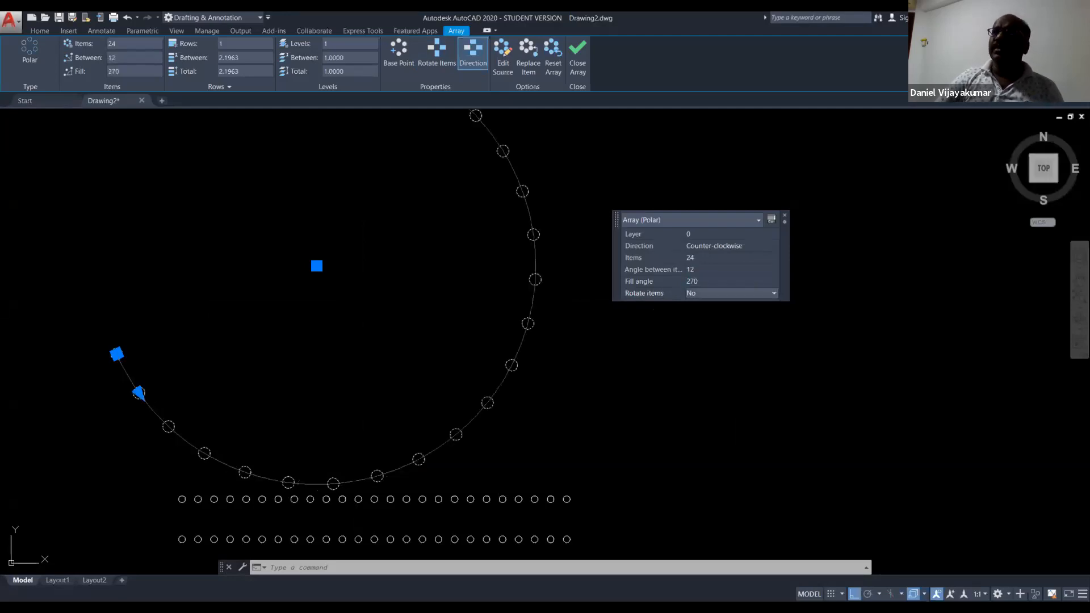
- Change the polar array's direction to Clockwise
{"action": "scroll", "coordinate": [390, 317], "scroll_direction": "down", "scroll_amount": 5}
{"action": "scroll", "coordinate": [364, 356], "scroll_direction": "up", "scroll_amount": 2}
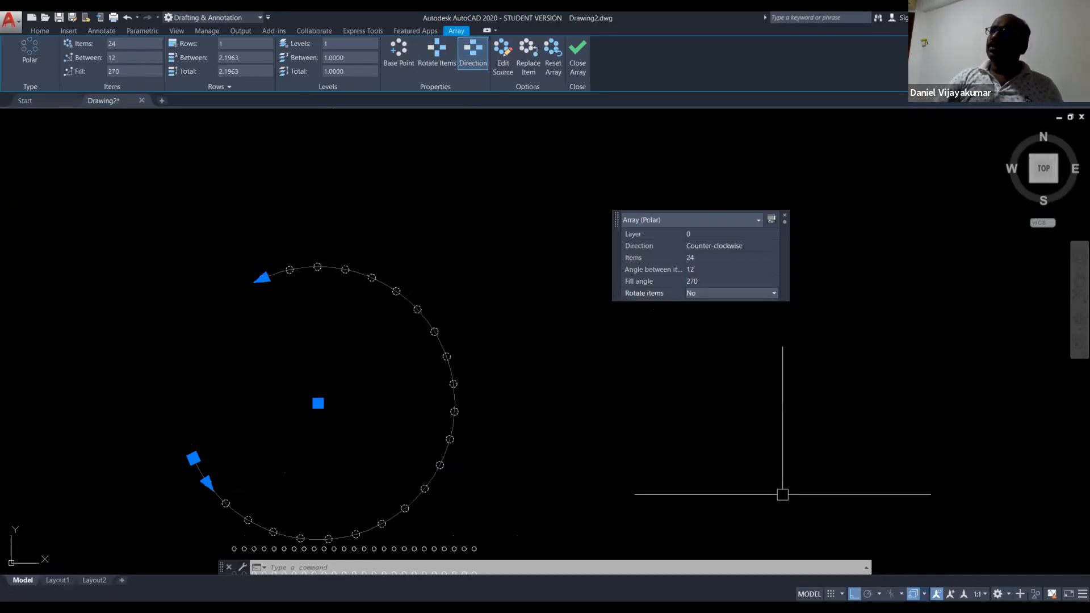
{"action": "left_click", "coordinate": [769, 245]}
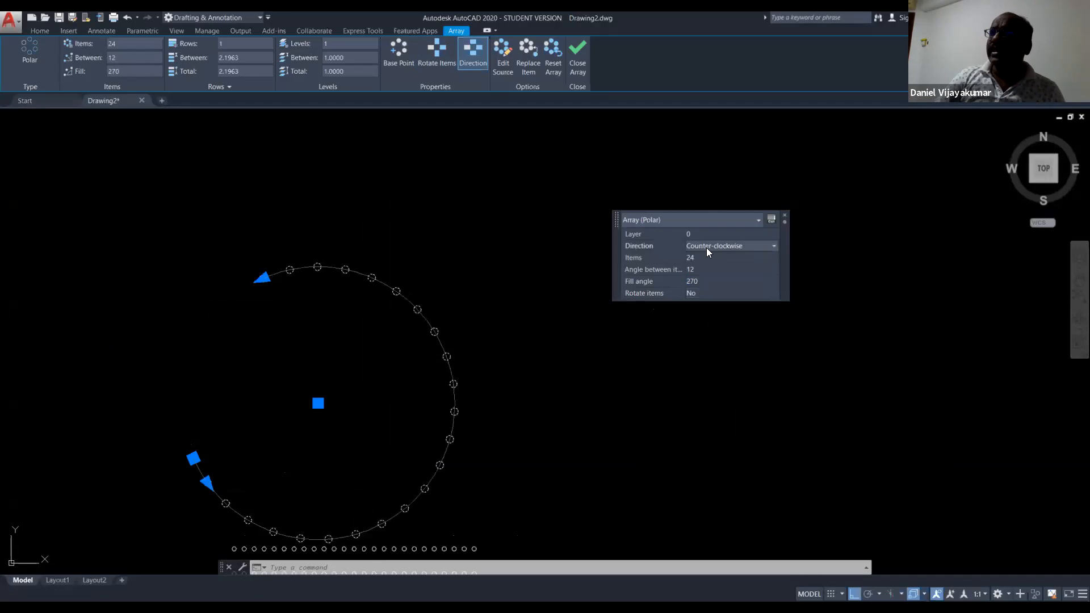
{"action": "left_click", "coordinate": [773, 246]}
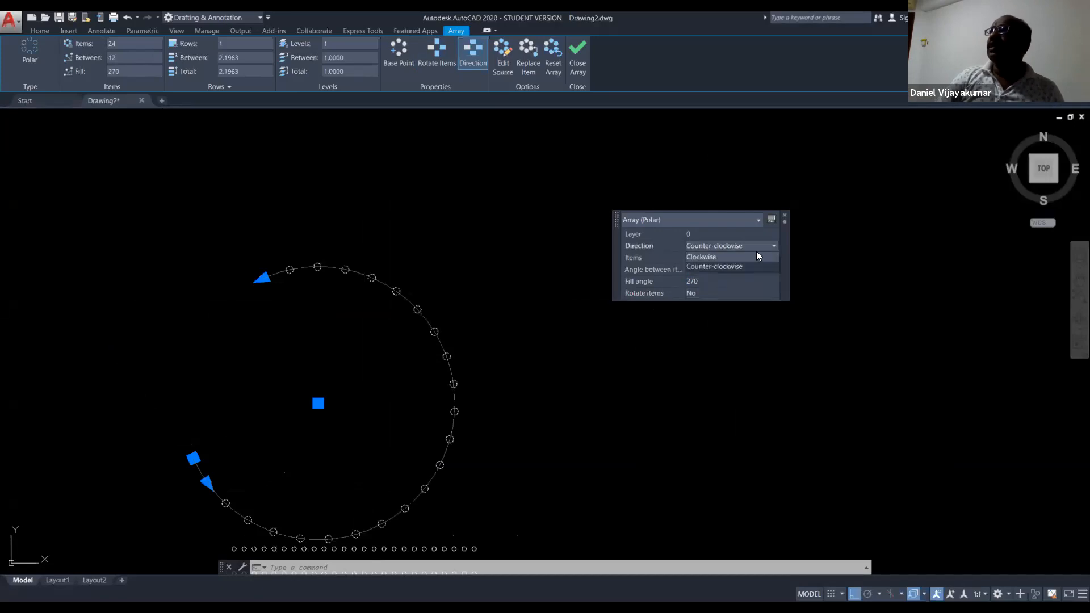
{"action": "left_click", "coordinate": [715, 257]}
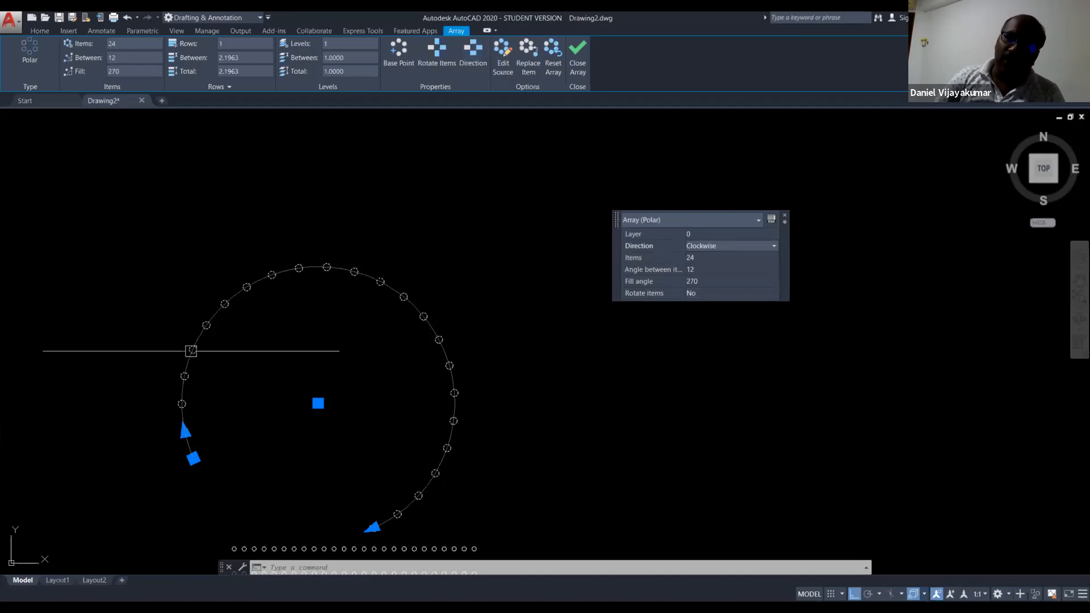
- Switch the polar array's direction back to Counter-clockwise and look closely at its first items
{"action": "left_click", "coordinate": [760, 245]}
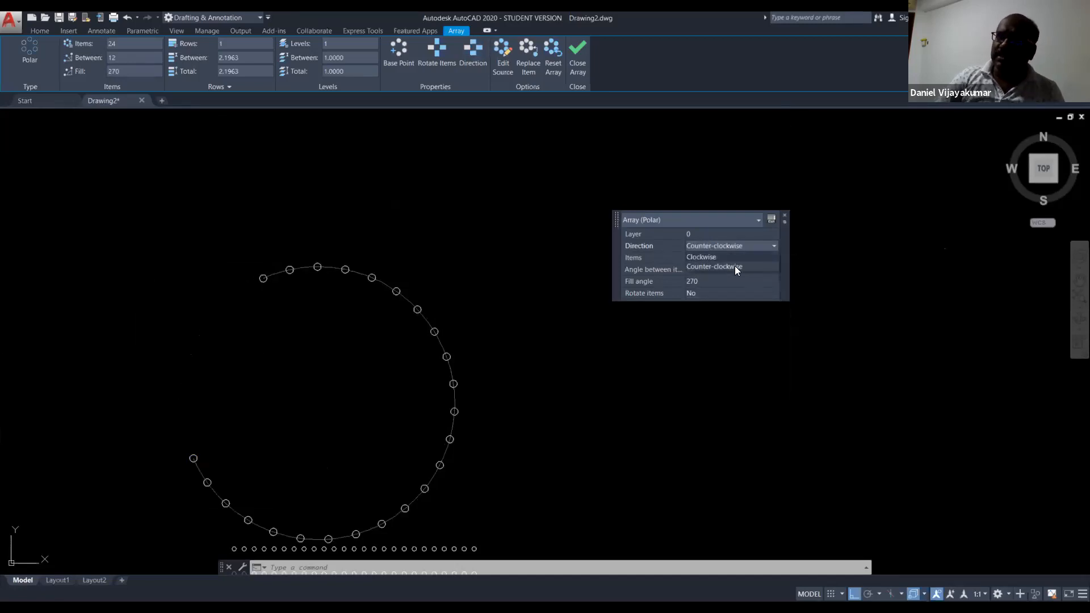
{"action": "left_click", "coordinate": [735, 266]}
{"action": "scroll", "coordinate": [195, 500], "scroll_direction": "up", "scroll_amount": 5}
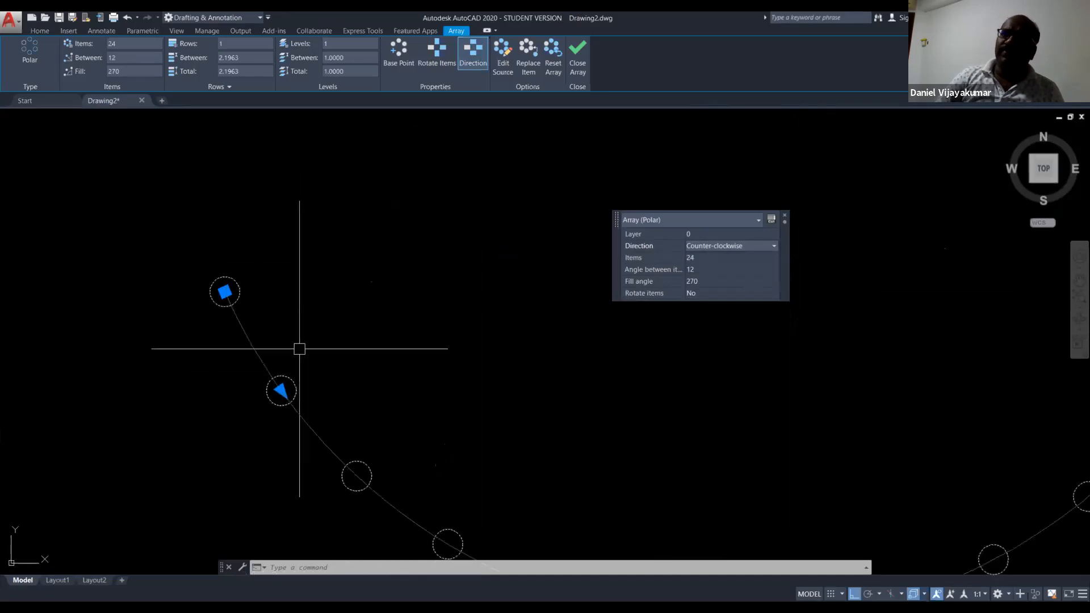
{"action": "scroll", "coordinate": [254, 382], "scroll_direction": "down", "scroll_amount": 5}
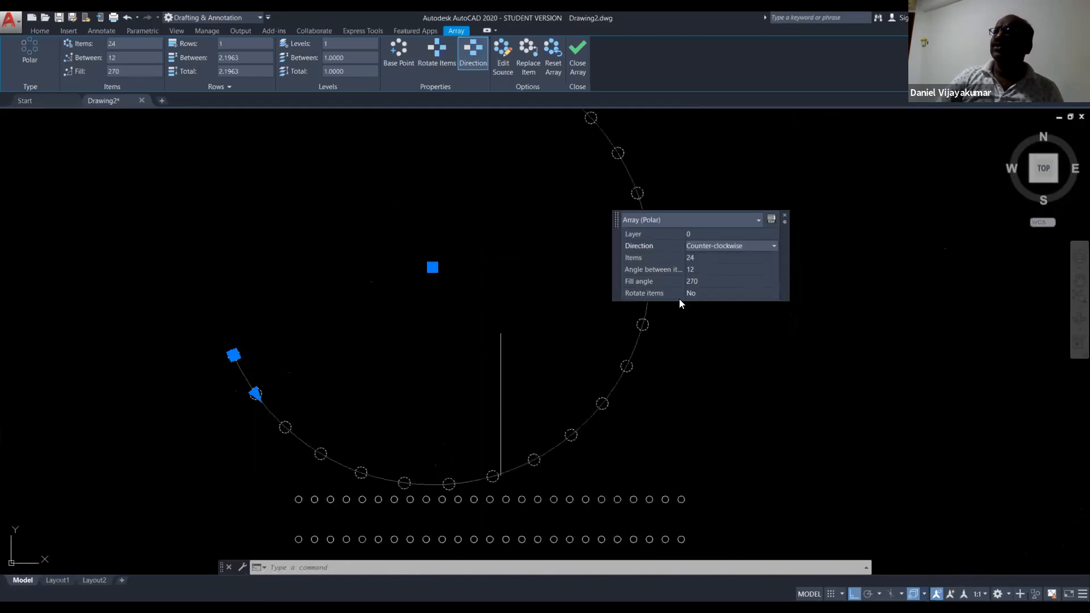
- Set the polar array's direction to Clockwise again and deselect the array
{"action": "left_click", "coordinate": [761, 251]}
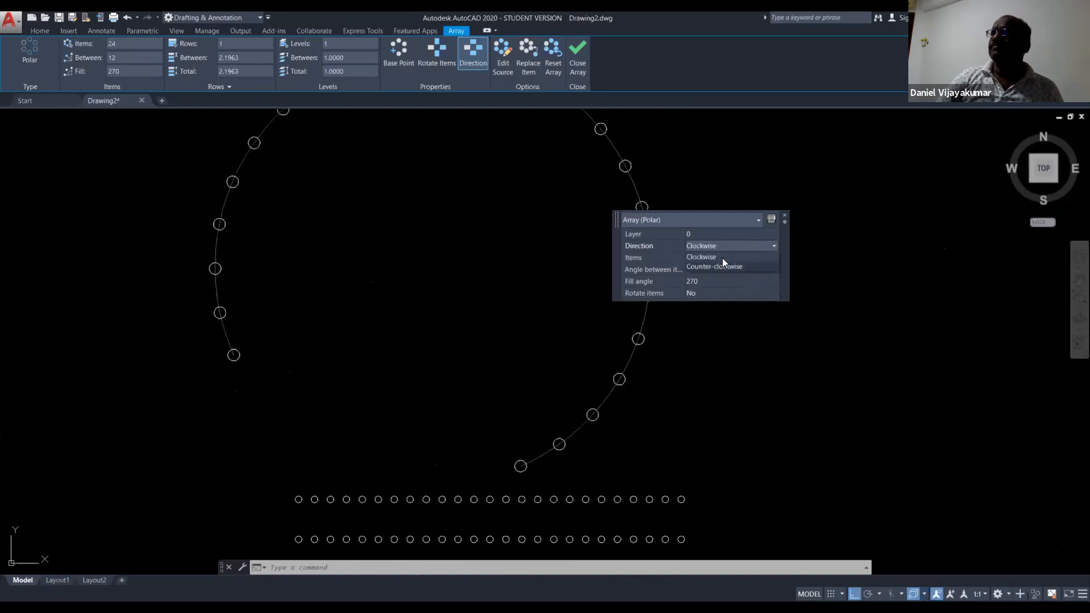
{"action": "left_click", "coordinate": [722, 258]}
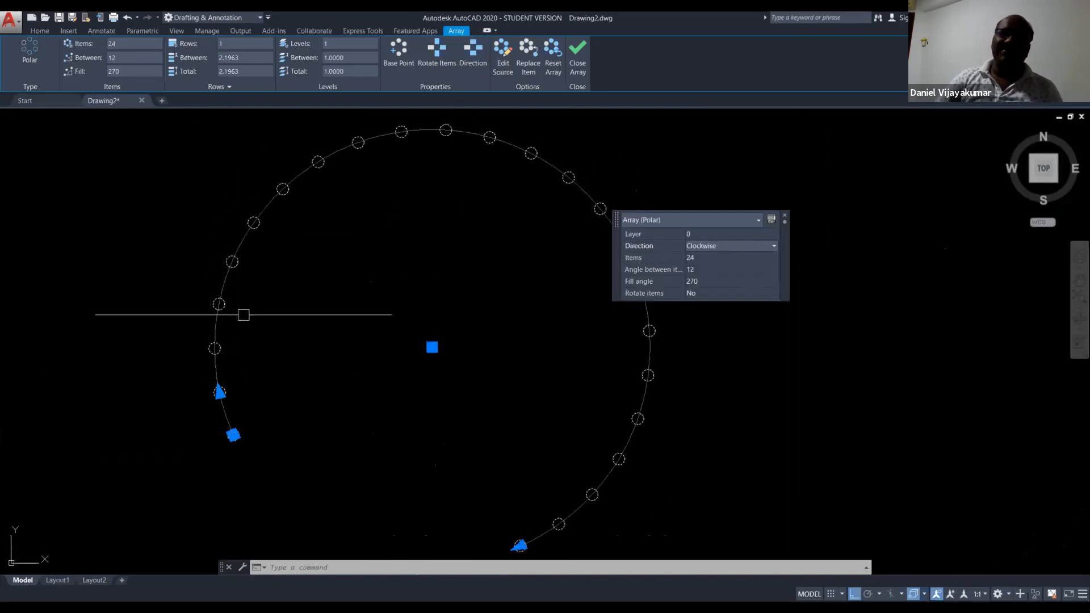
{"action": "scroll", "coordinate": [511, 356], "scroll_direction": "down", "scroll_amount": 4}
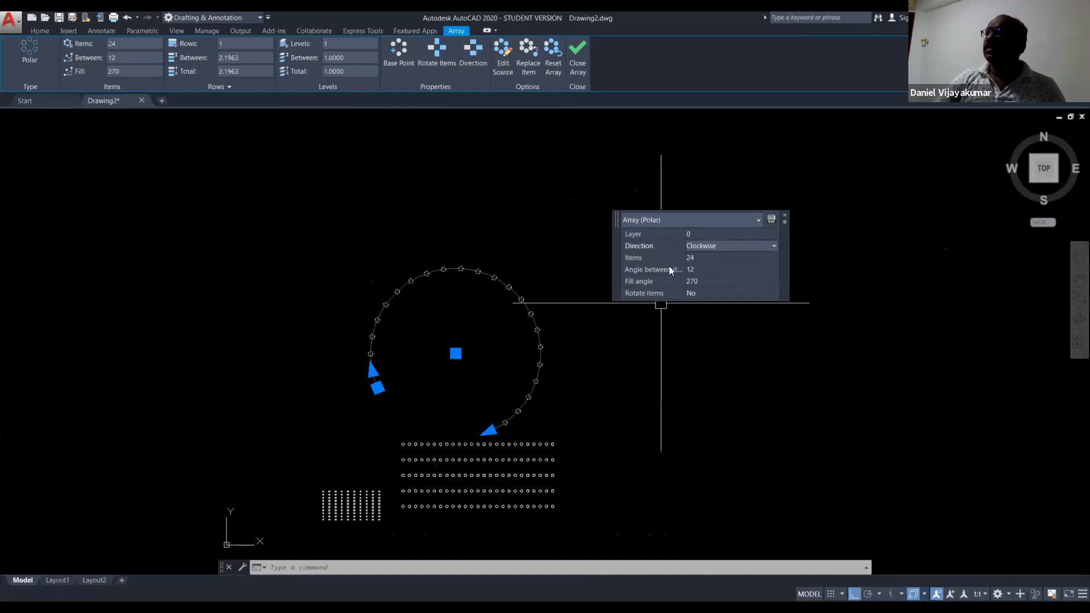
{"action": "key", "text": "Escape"}
{"action": "key", "text": "Escape"}
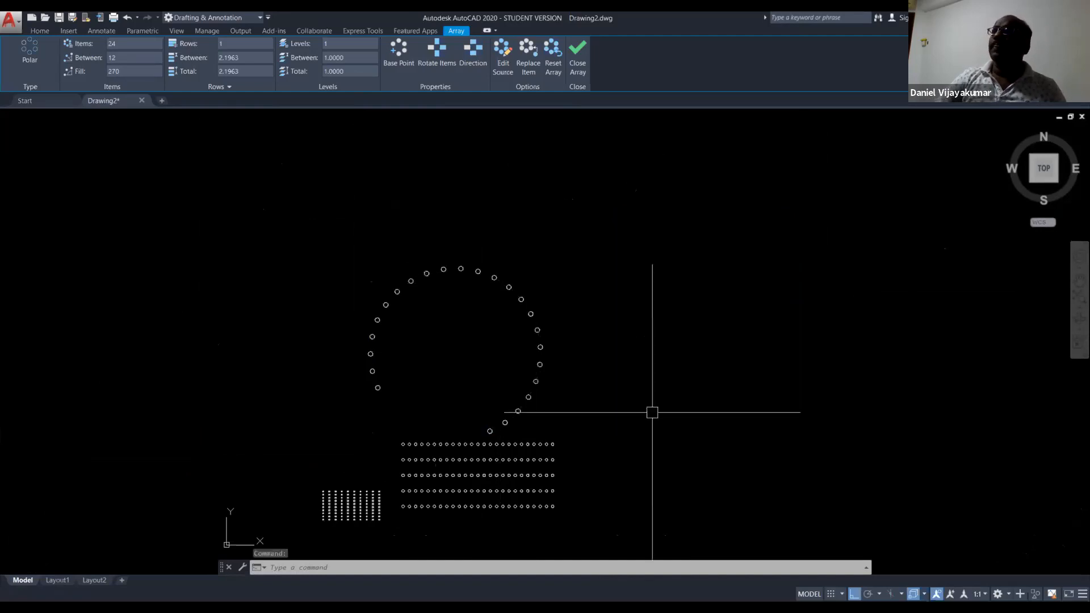
- With Ortho off, draw an open three-segment zigzag polyline in the empty space to the right of the existing arrays
{"action": "middle_click_drag", "start_coordinate": [652, 413], "coordinate": [558, 412]}
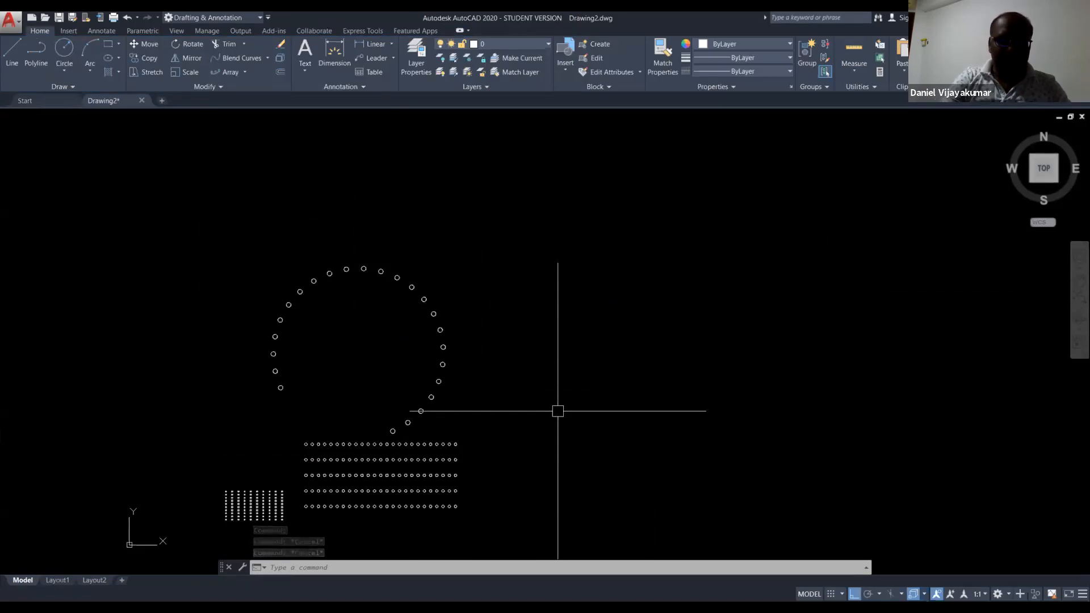
{"action": "type", "text": "pl"}
{"action": "key", "text": "Return"}
{"action": "left_click", "coordinate": [546, 471]}
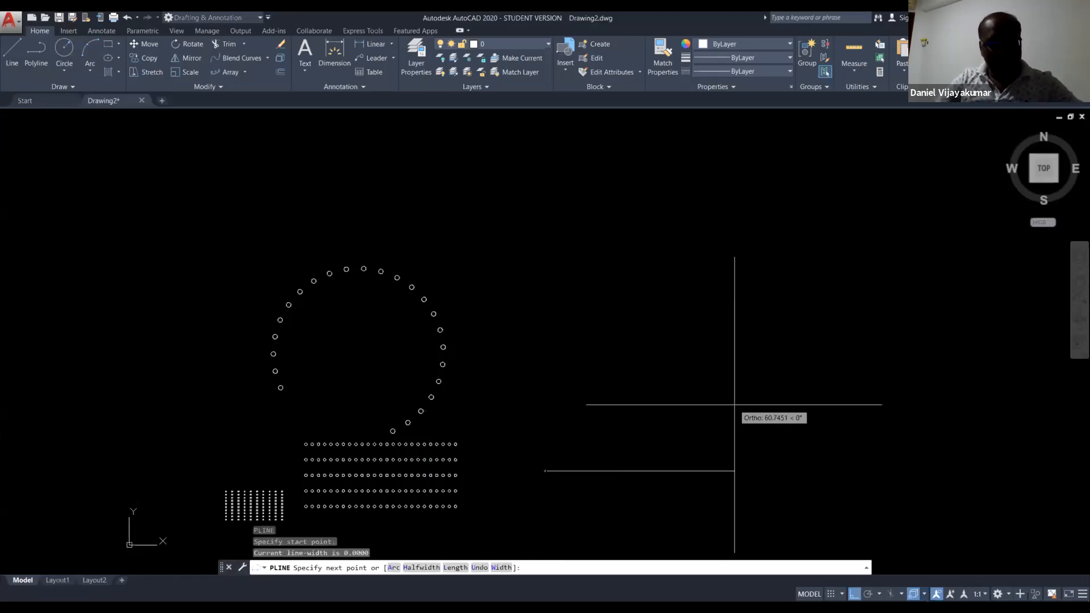
{"action": "key", "text": "F8"}
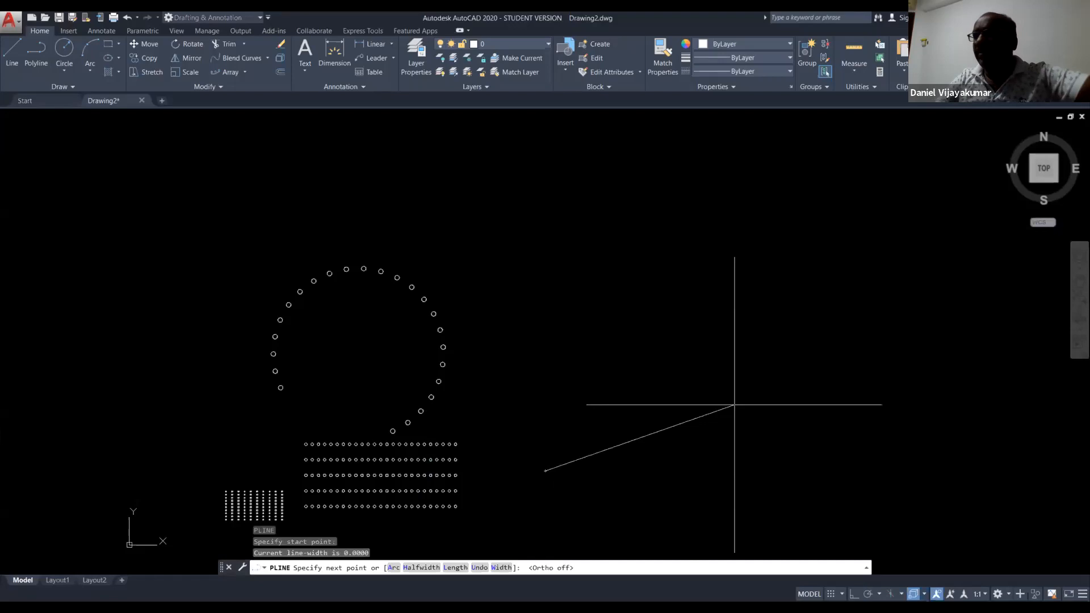
{"action": "left_click", "coordinate": [723, 405]}
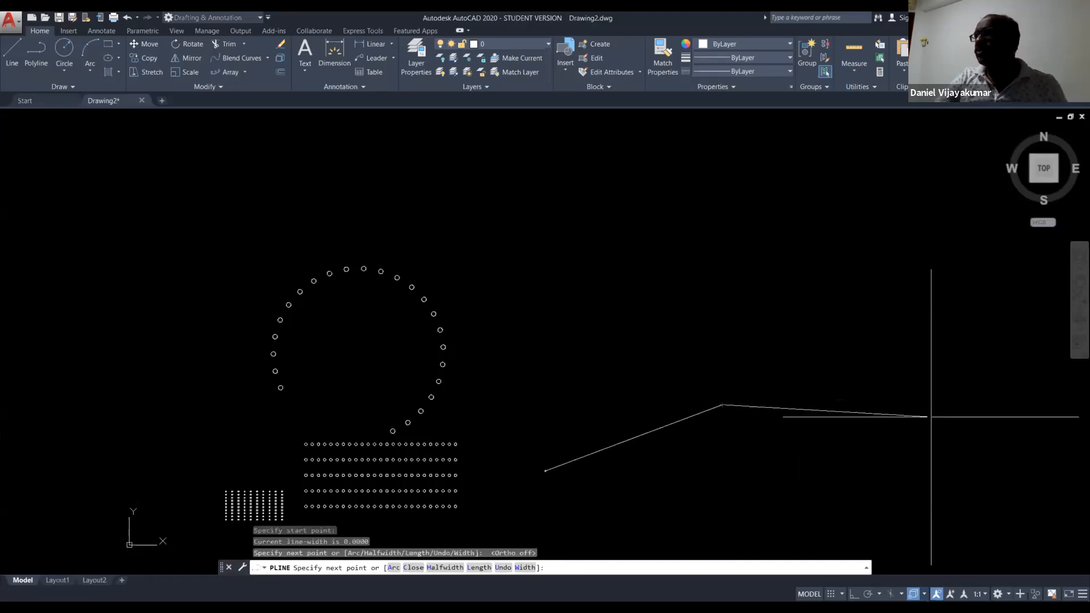
{"action": "scroll", "coordinate": [948, 480], "scroll_direction": "down", "scroll_amount": 2}
{"action": "middle_click_drag", "start_coordinate": [947, 480], "coordinate": [816, 470]}
{"action": "left_click", "coordinate": [946, 479]}
{"action": "middle_click_drag", "start_coordinate": [985, 400], "coordinate": [731, 409]}
{"action": "left_click", "coordinate": [836, 388]}
{"action": "key", "text": "Escape"}
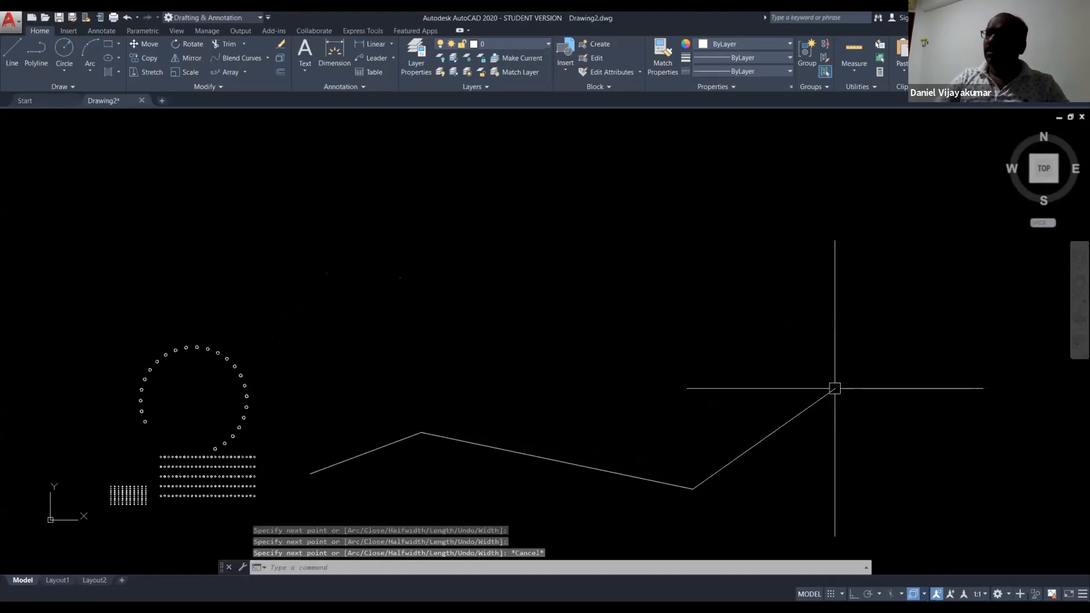
{"action": "middle_click_drag", "start_coordinate": [613, 540], "coordinate": [666, 458]}
{"action": "left_click", "coordinate": [641, 380]}
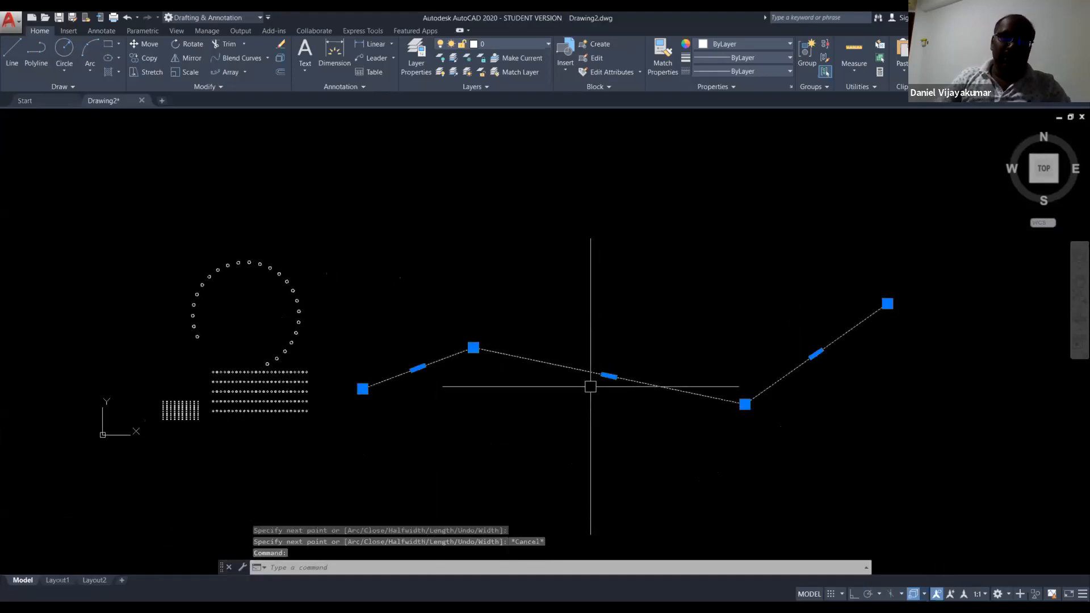
{"action": "key", "text": "Escape"}
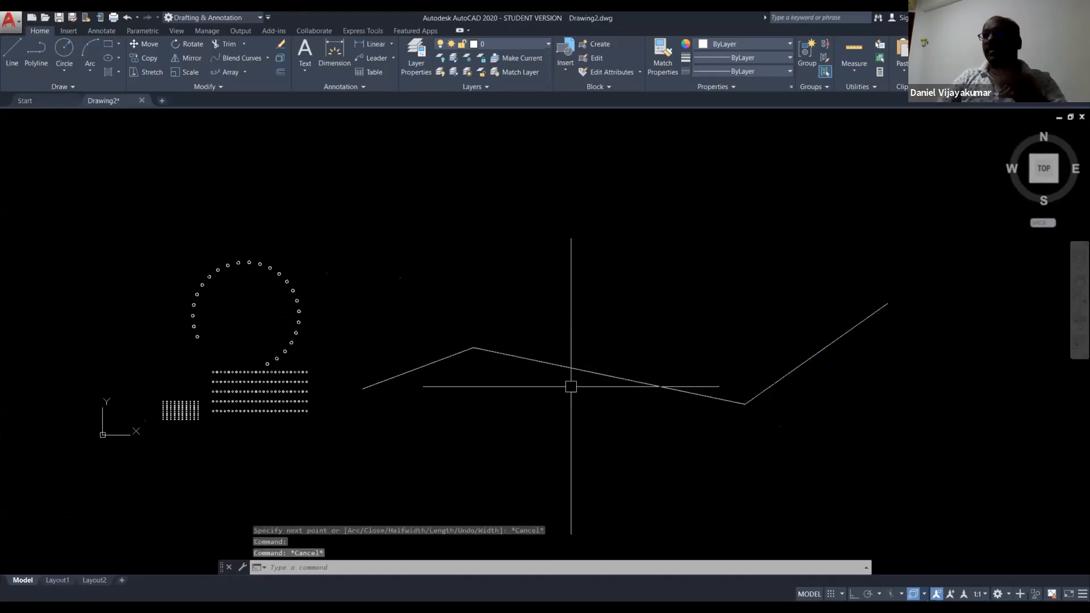
- Draw a small circle just above the left end of the zigzag polyline
{"action": "scroll", "coordinate": [451, 386], "scroll_direction": "down", "scroll_amount": 2}
{"action": "scroll", "coordinate": [483, 385], "scroll_direction": "up", "scroll_amount": 6}
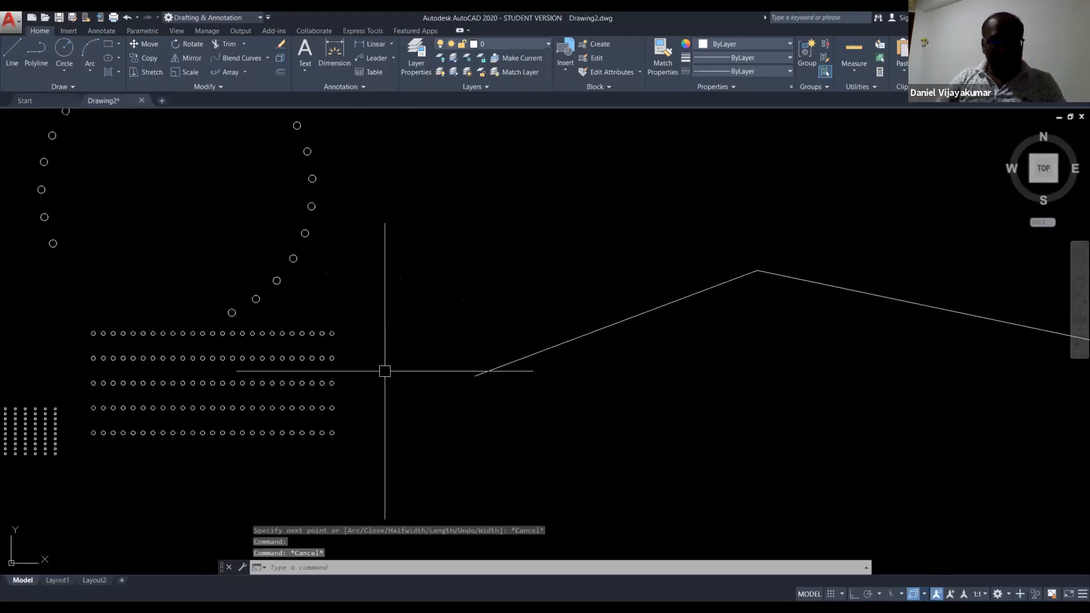
{"action": "type", "text": "CIRC"}
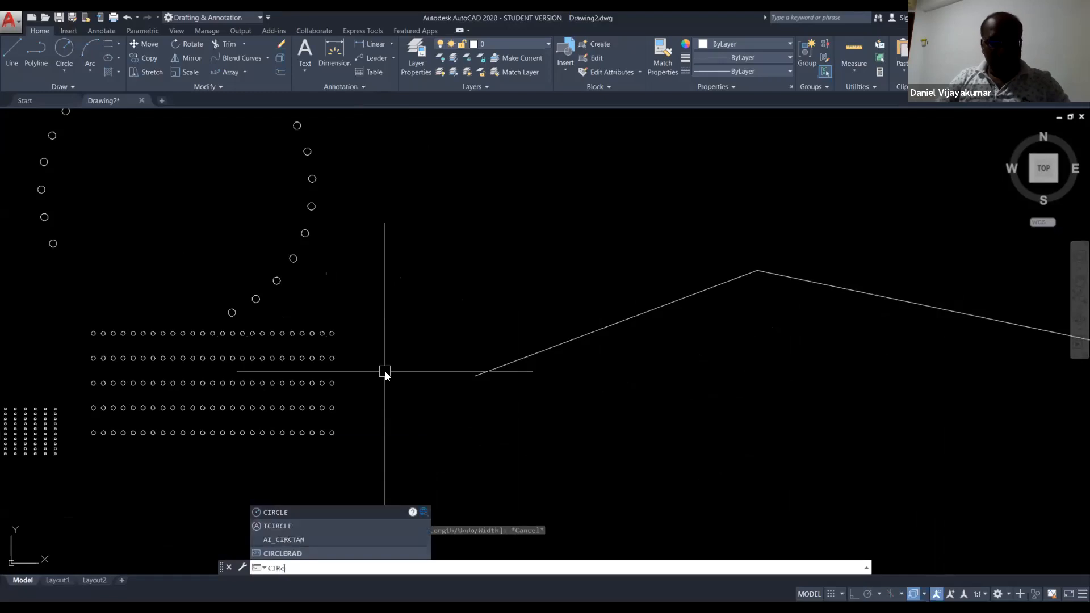
{"action": "type", "text": "LE"}
{"action": "key", "text": "Return"}
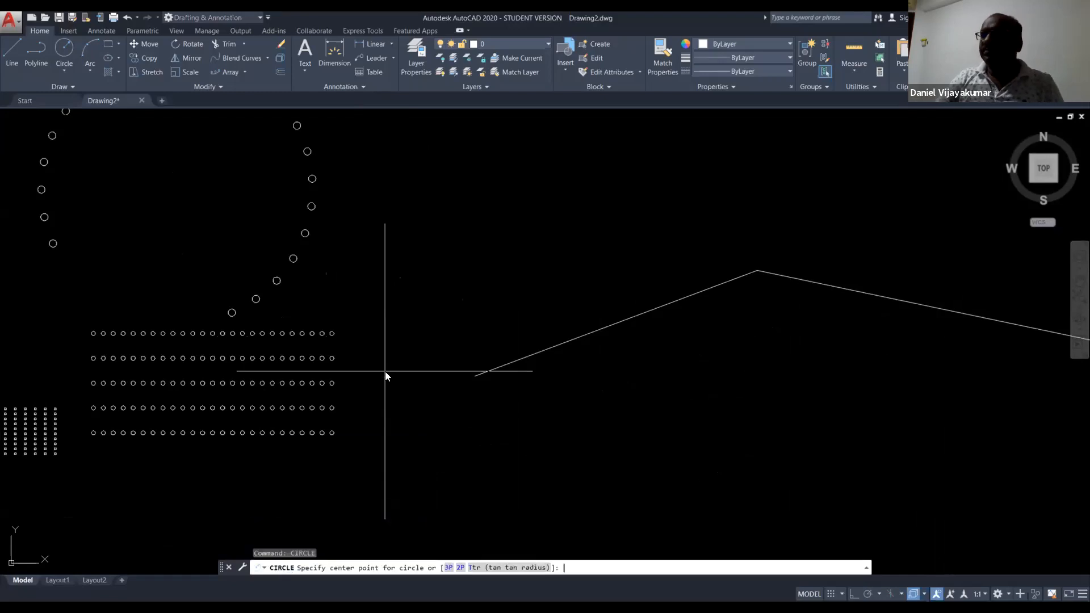
{"action": "scroll", "coordinate": [512, 357], "scroll_direction": "up", "scroll_amount": 5}
{"action": "left_click", "coordinate": [366, 386]}
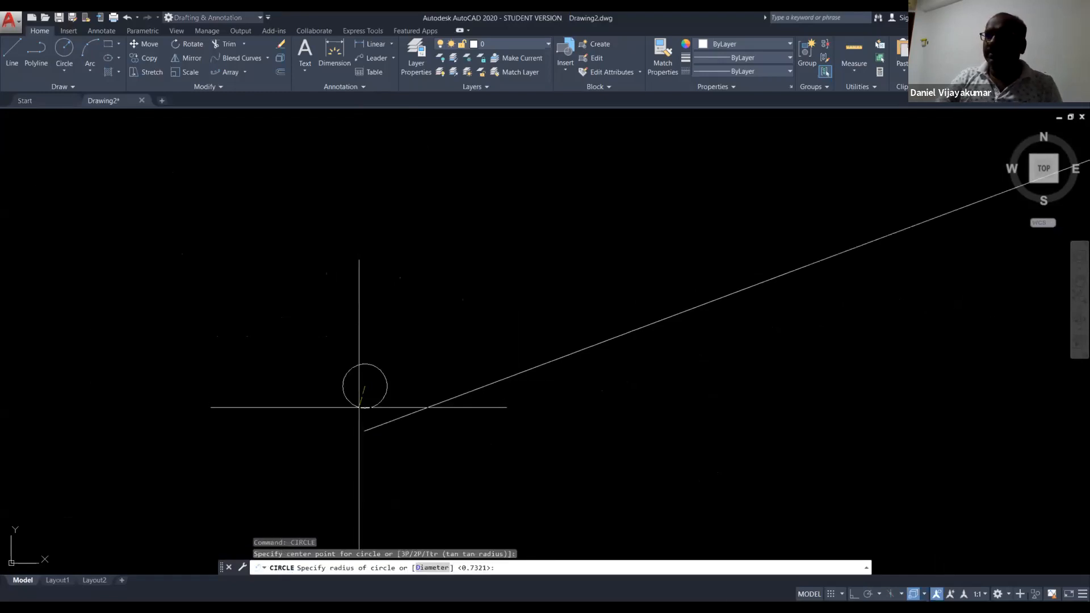
{"action": "left_click", "coordinate": [360, 406]}
{"action": "key", "text": "Escape"}
{"action": "key", "text": "Escape"}
- Create a Path array of the small circle along the zigzag polyline, keeping the default array settings
{"action": "scroll", "coordinate": [409, 421], "scroll_direction": "down", "scroll_amount": 8}
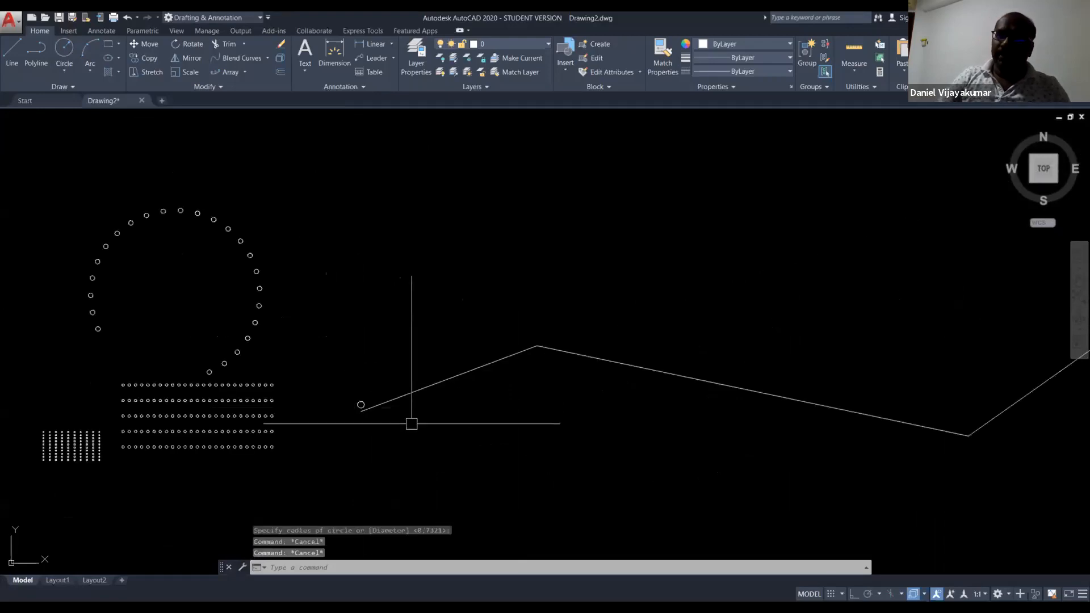
{"action": "scroll", "coordinate": [412, 423], "scroll_direction": "up", "scroll_amount": 2}
{"action": "scroll", "coordinate": [405, 422], "scroll_direction": "down", "scroll_amount": 2}
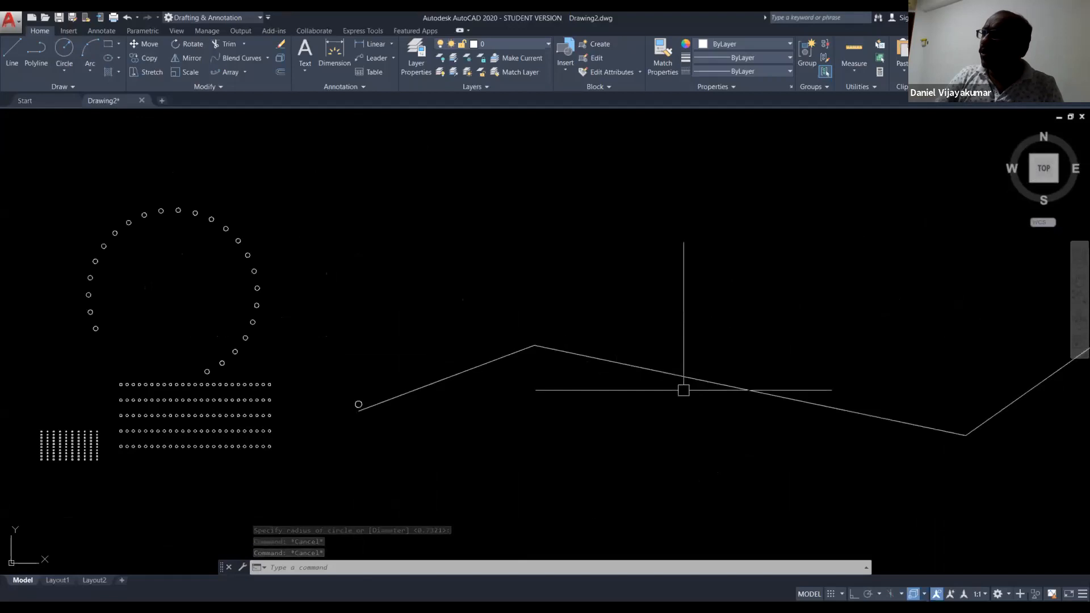
{"action": "middle_click_drag", "start_coordinate": [934, 456], "coordinate": [719, 460]}
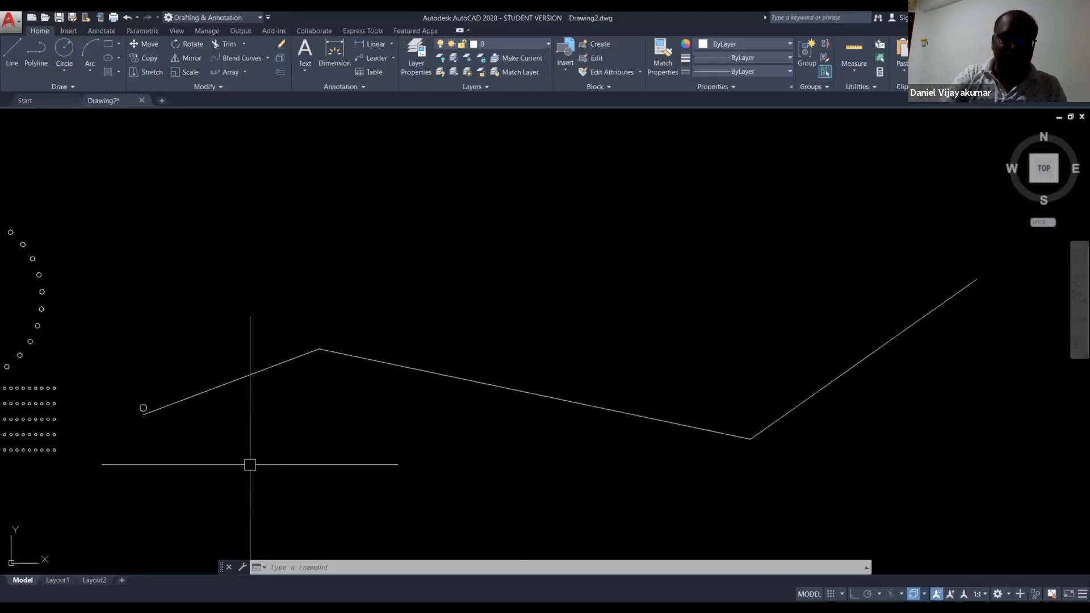
{"action": "type", "text": "array"}
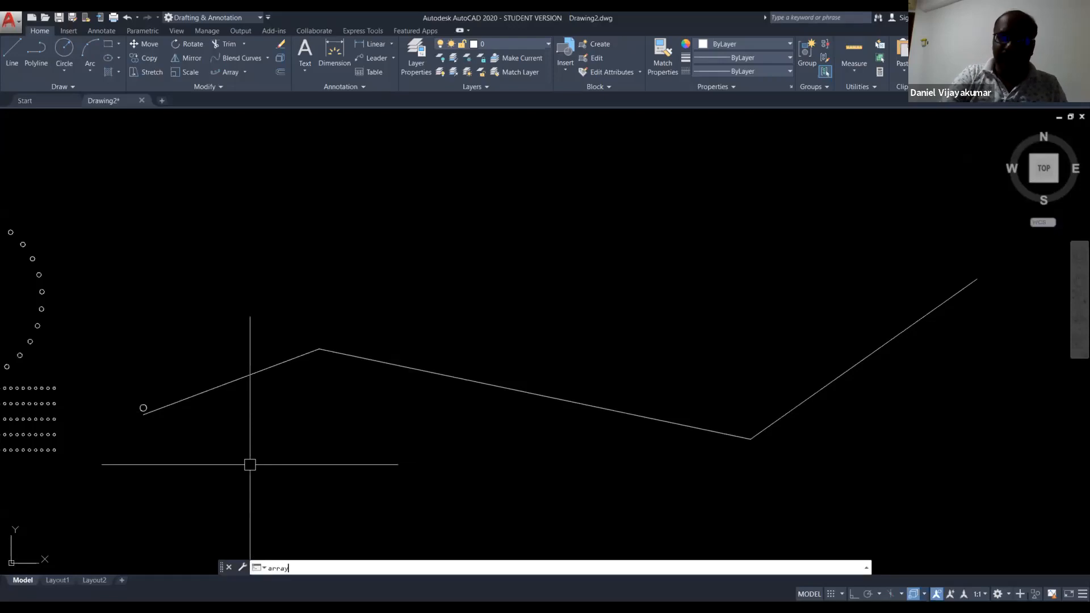
{"action": "key", "text": "Return"}
{"action": "scroll", "coordinate": [159, 400], "scroll_direction": "up", "scroll_amount": 5}
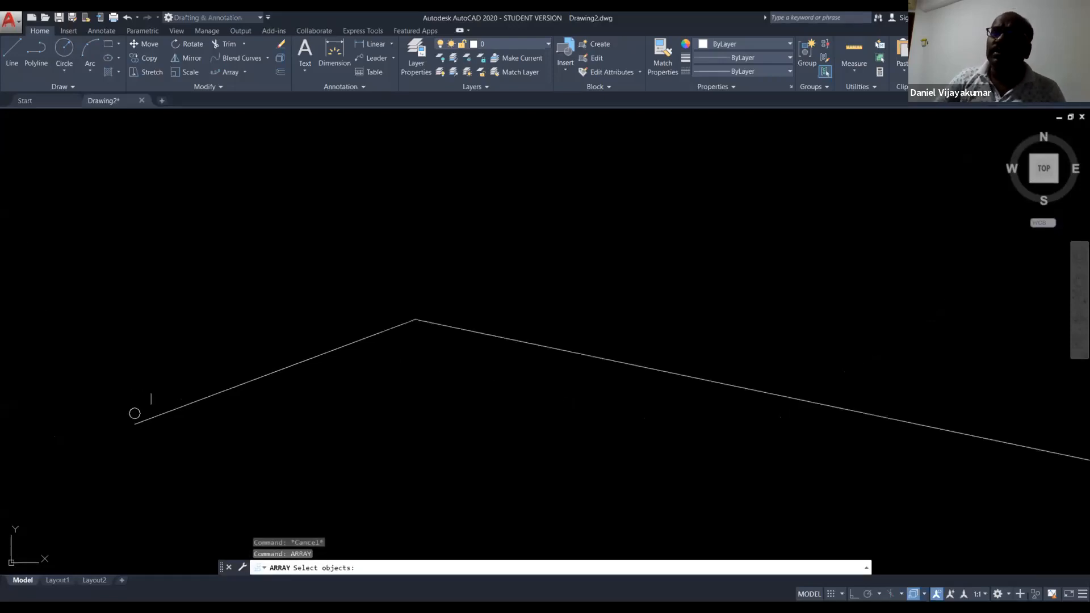
{"action": "left_click", "coordinate": [101, 439]}
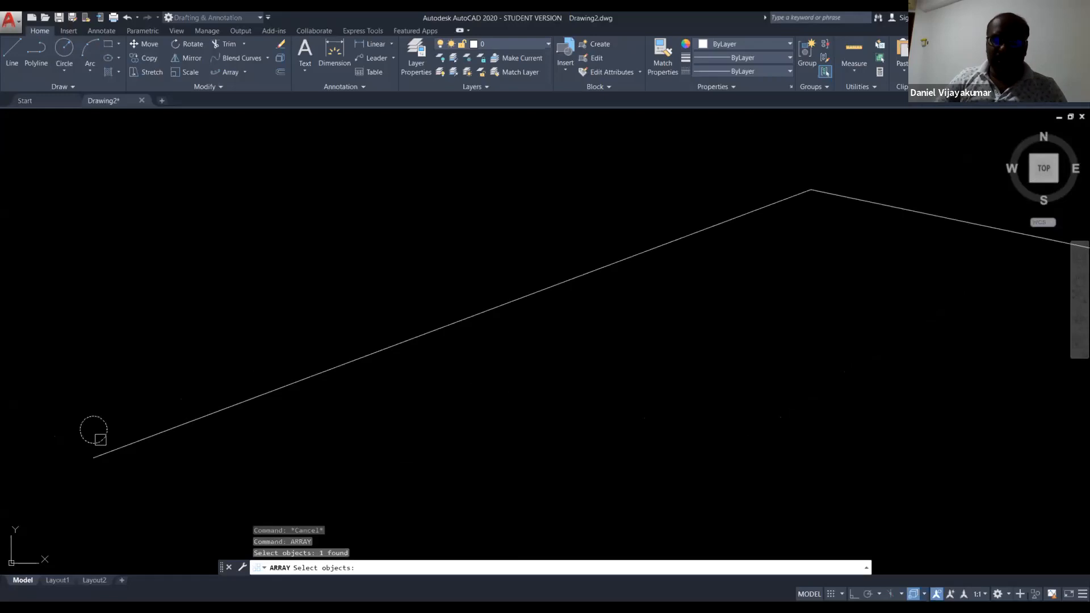
{"action": "key", "text": "Return"}
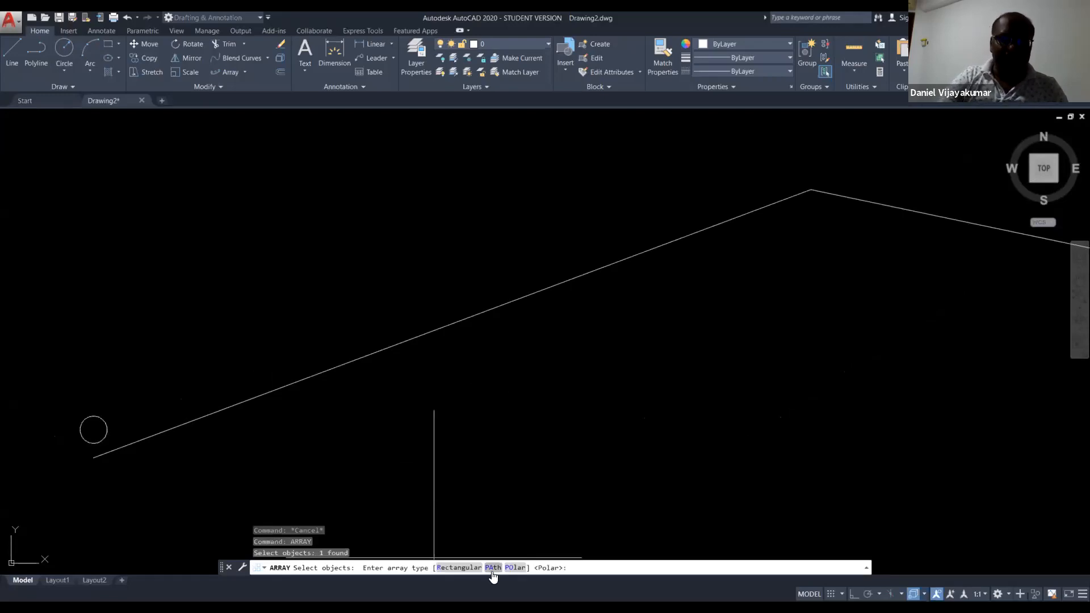
{"action": "type", "text": "pa"}
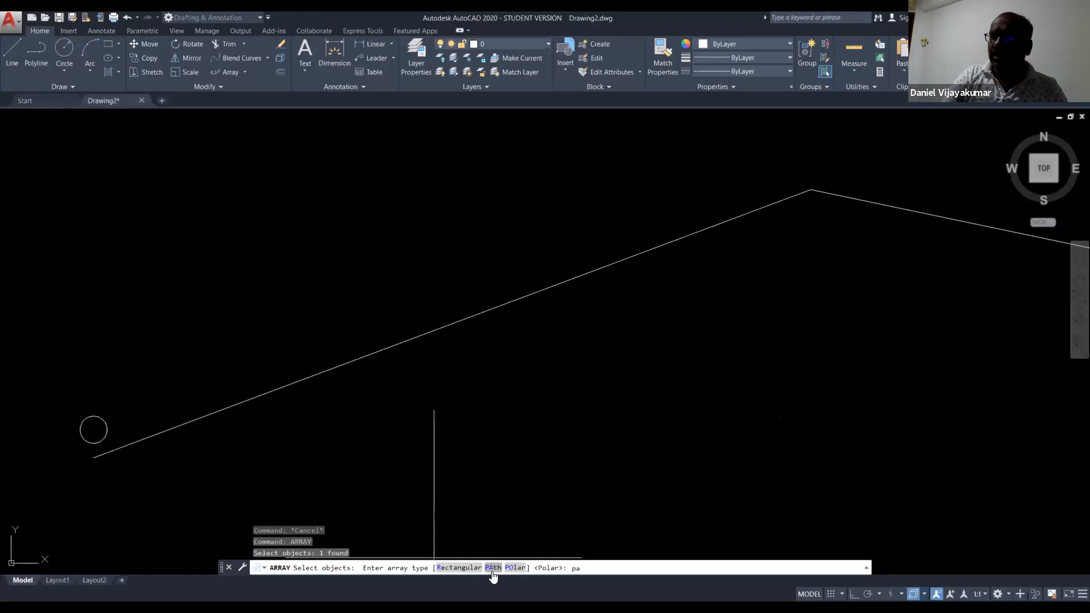
{"action": "key", "text": "Return"}
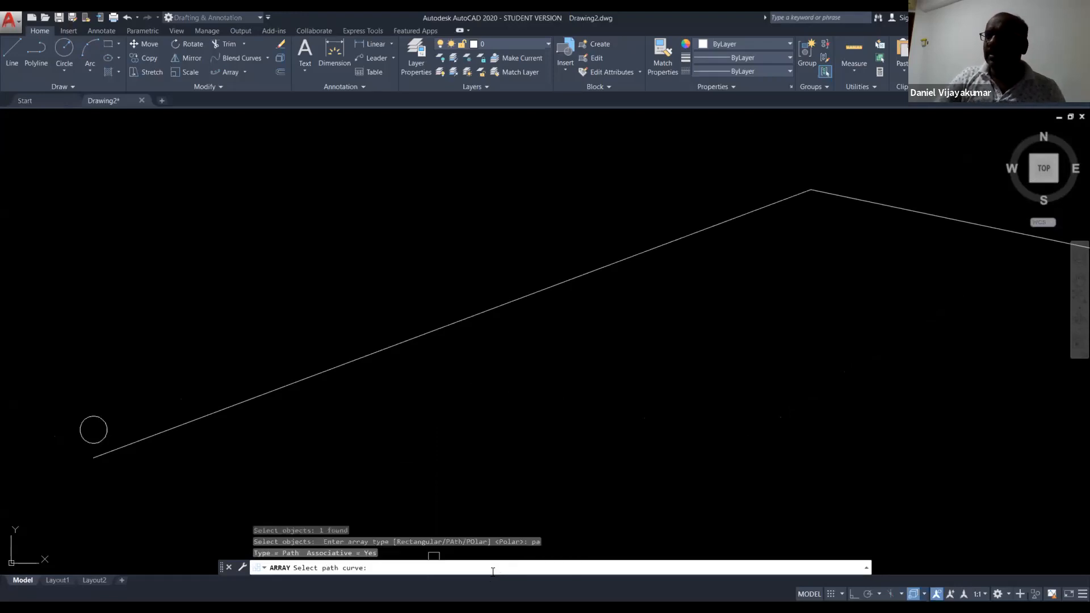
{"action": "left_click", "coordinate": [293, 378]}
{"action": "scroll", "coordinate": [293, 378], "scroll_direction": "down", "scroll_amount": 3}
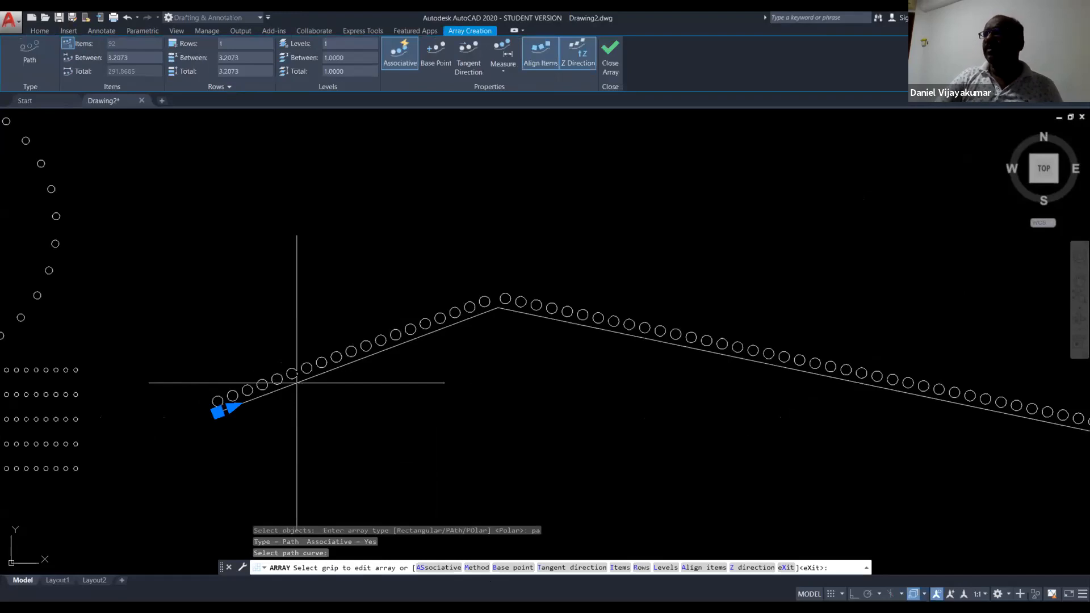
{"action": "key", "text": "Return"}
- Set the item spacing of the path array along the zigzag polyline to 5
{"action": "scroll", "coordinate": [297, 384], "scroll_direction": "down", "scroll_amount": 4}
{"action": "scroll", "coordinate": [583, 410], "scroll_direction": "up", "scroll_amount": 6}
{"action": "scroll", "coordinate": [580, 414], "scroll_direction": "down", "scroll_amount": 2}
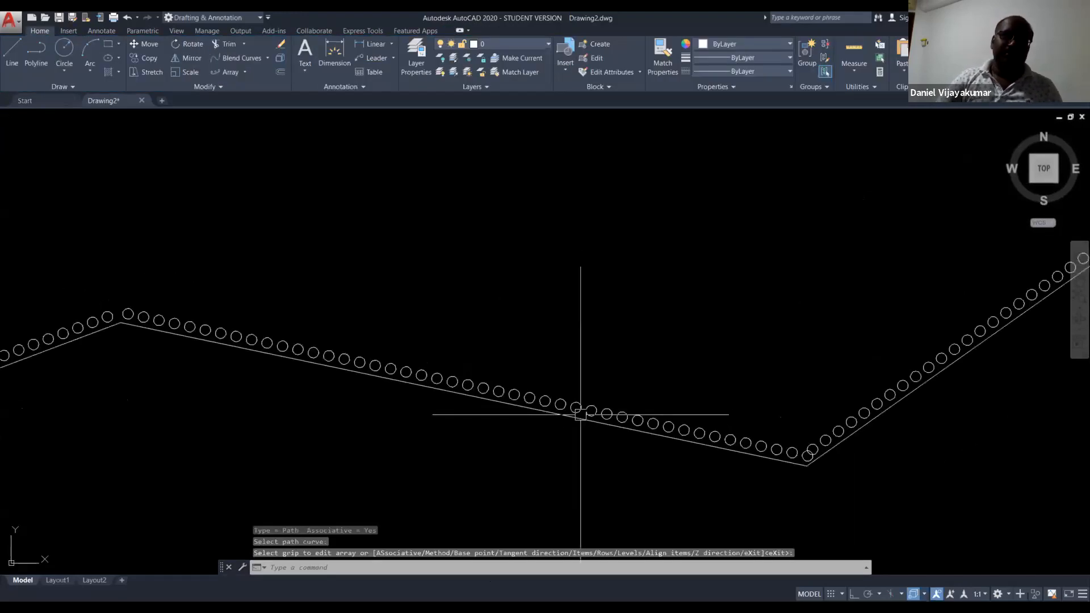
{"action": "middle_click_drag", "start_coordinate": [485, 424], "coordinate": [581, 424]}
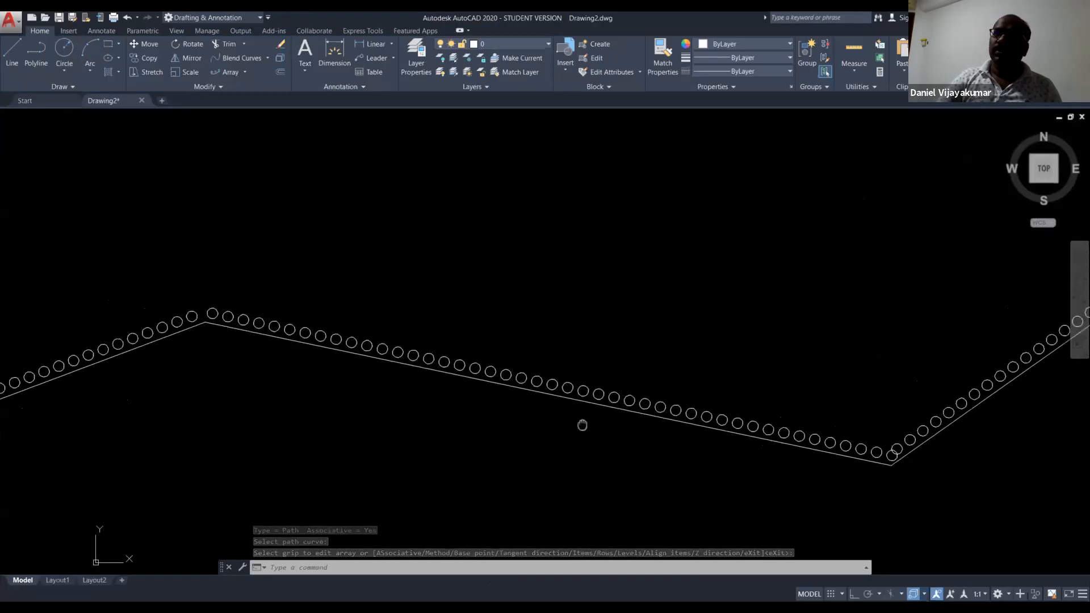
{"action": "left_click", "coordinate": [494, 370]}
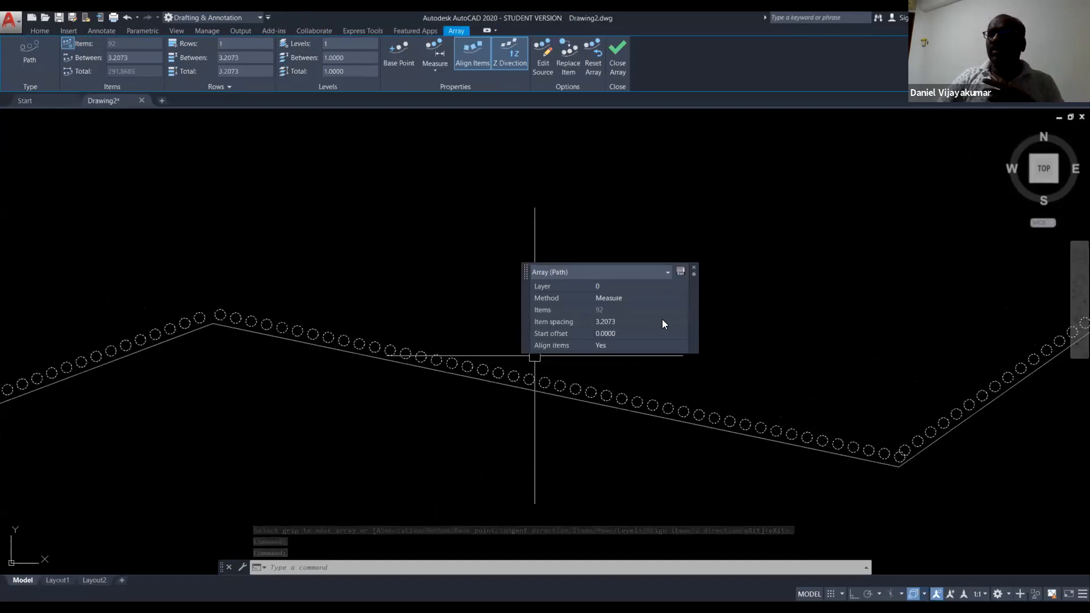
{"action": "left_click", "coordinate": [637, 323]}
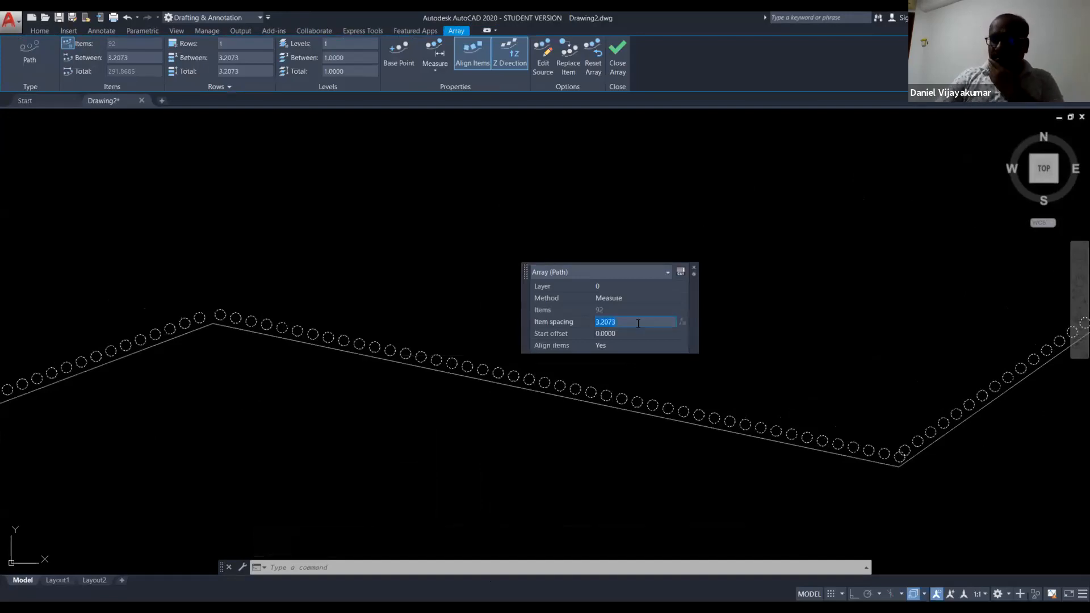
{"action": "type", "text": "5"}
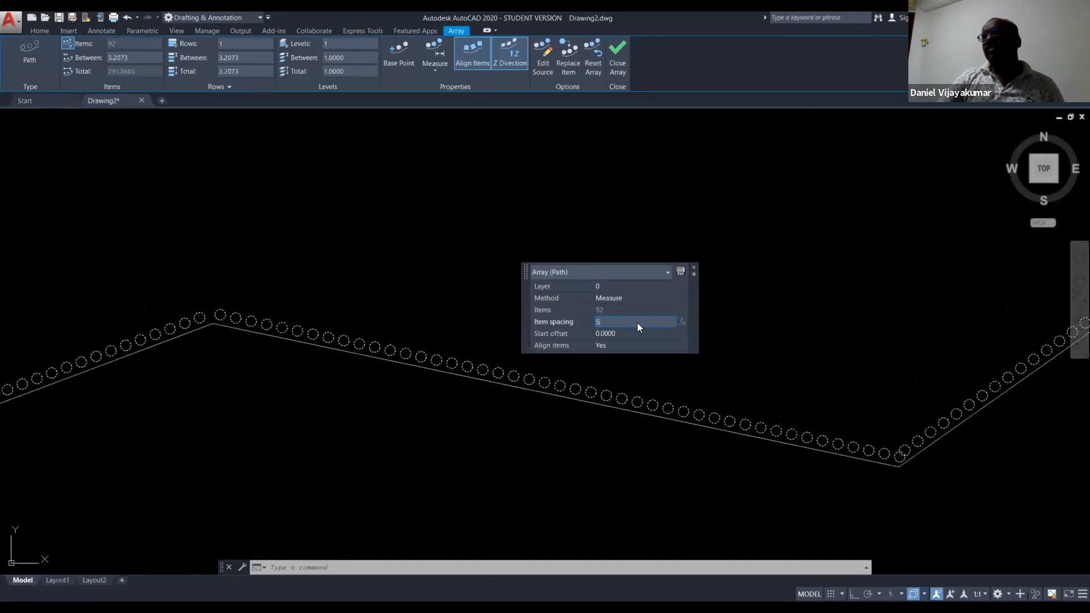
{"action": "key", "text": "Tab"}
{"action": "scroll", "coordinate": [477, 437], "scroll_direction": "down", "scroll_amount": 2}
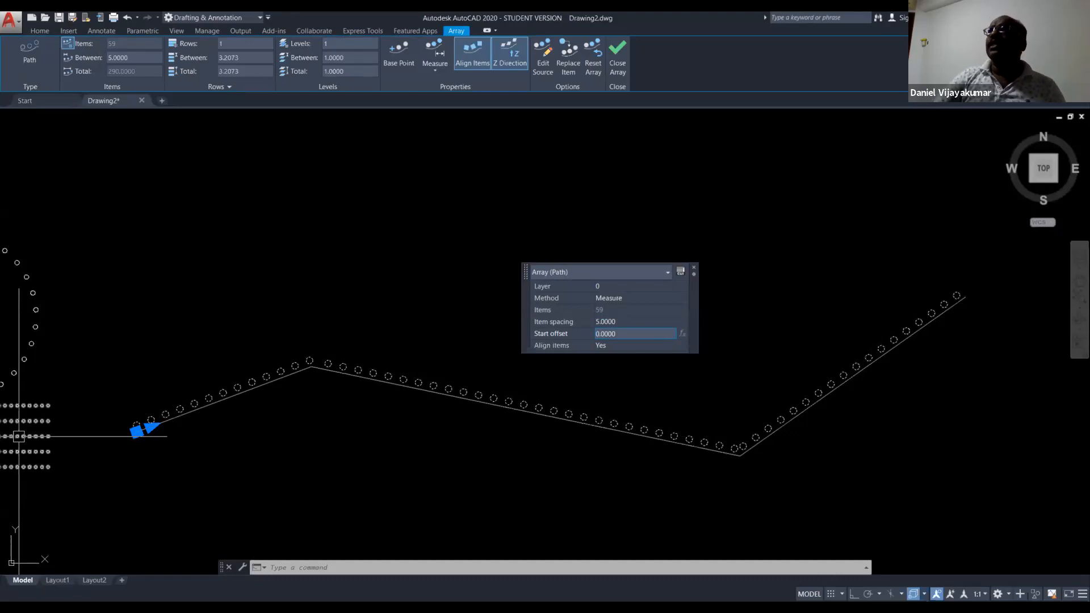
- Try to edit the source object of the path array, and close the array editing
{"action": "left_click", "coordinate": [149, 58]}
{"action": "key", "text": "ctrl"}
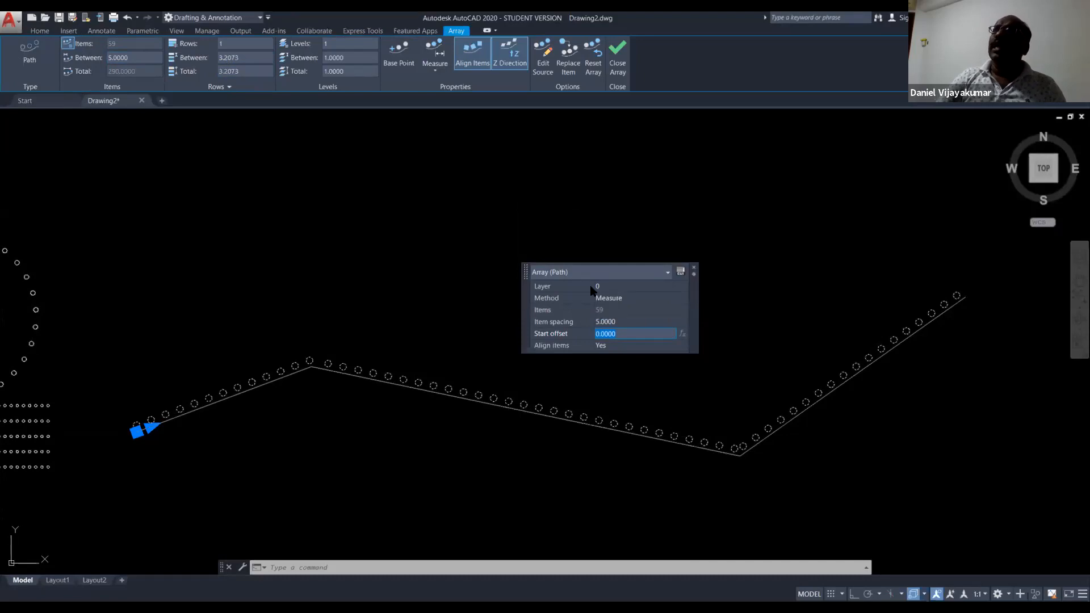
{"action": "left_click", "coordinate": [543, 63]}
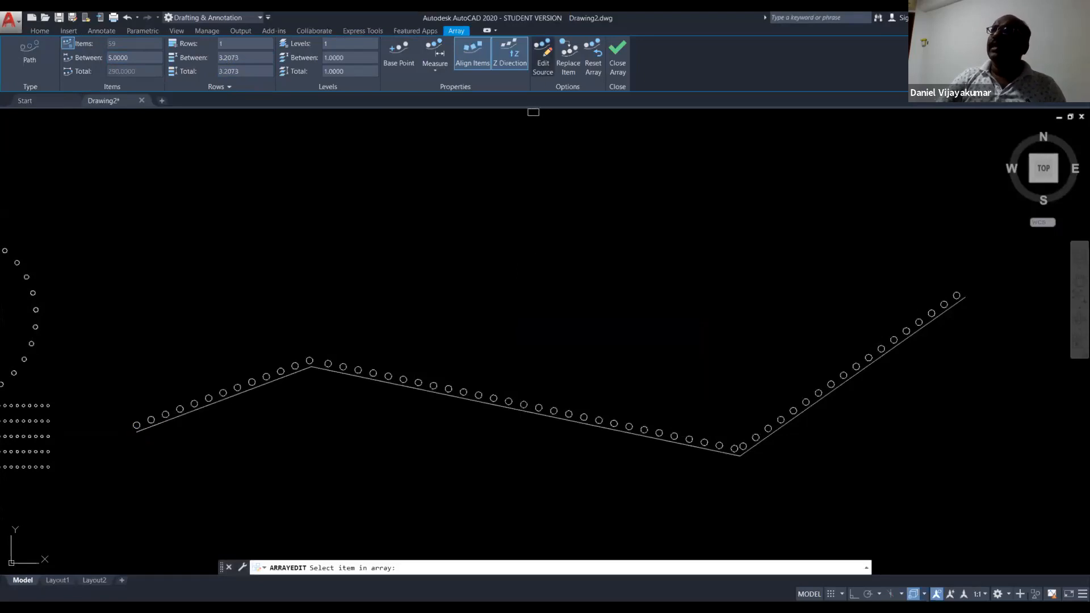
{"action": "left_click", "coordinate": [589, 430]}
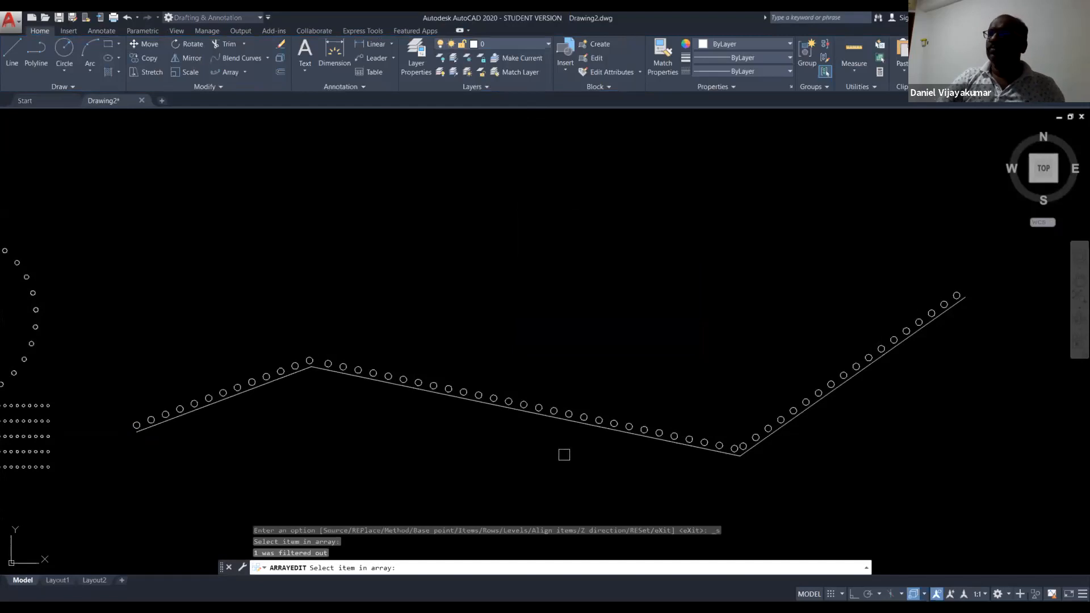
{"action": "left_click", "coordinate": [564, 455]}
{"action": "left_click", "coordinate": [577, 426]}
{"action": "scroll", "coordinate": [574, 422], "scroll_direction": "up", "scroll_amount": 4}
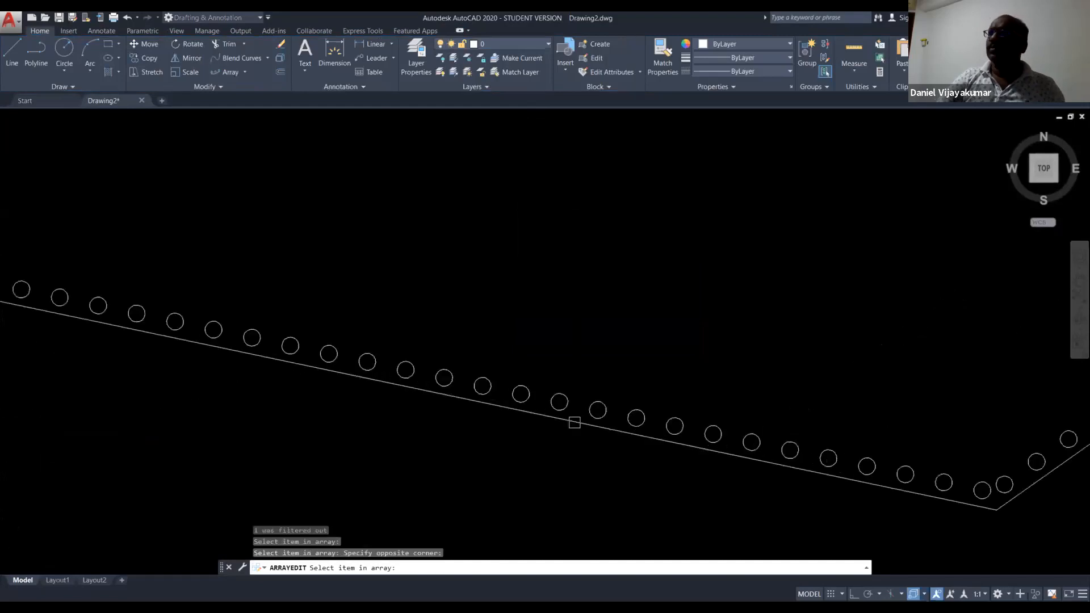
{"action": "scroll", "coordinate": [574, 422], "scroll_direction": "up", "scroll_amount": 2}
{"action": "left_click", "coordinate": [575, 424]}
{"action": "scroll", "coordinate": [574, 424], "scroll_direction": "down", "scroll_amount": 3}
{"action": "left_click", "coordinate": [572, 438]}
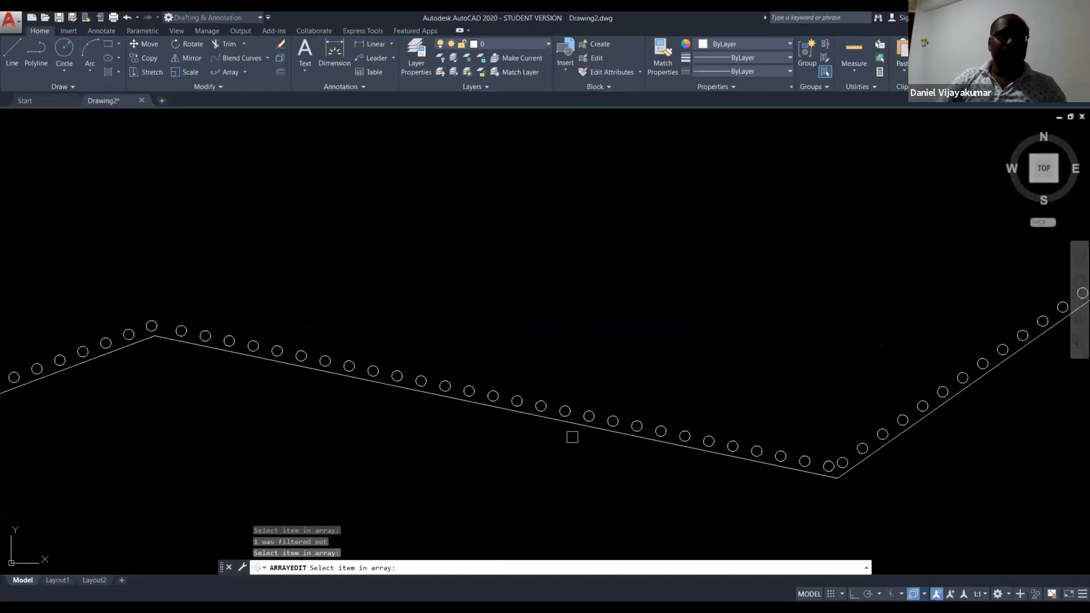
{"action": "key", "text": "Escape"}
{"action": "scroll", "coordinate": [445, 212], "scroll_direction": "down", "scroll_amount": 2}
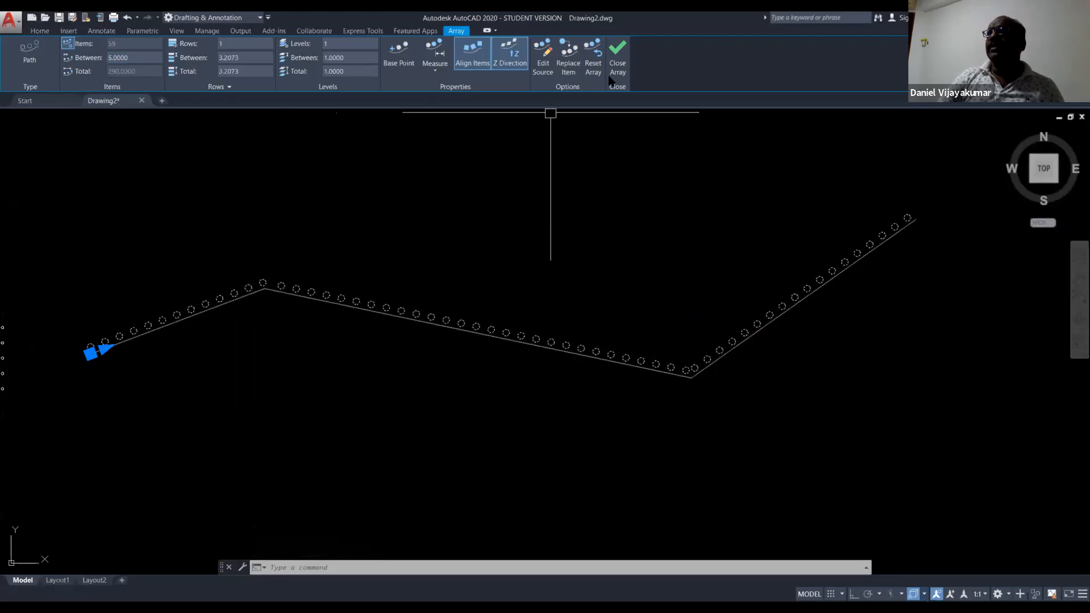
{"action": "left_click", "coordinate": [618, 58]}
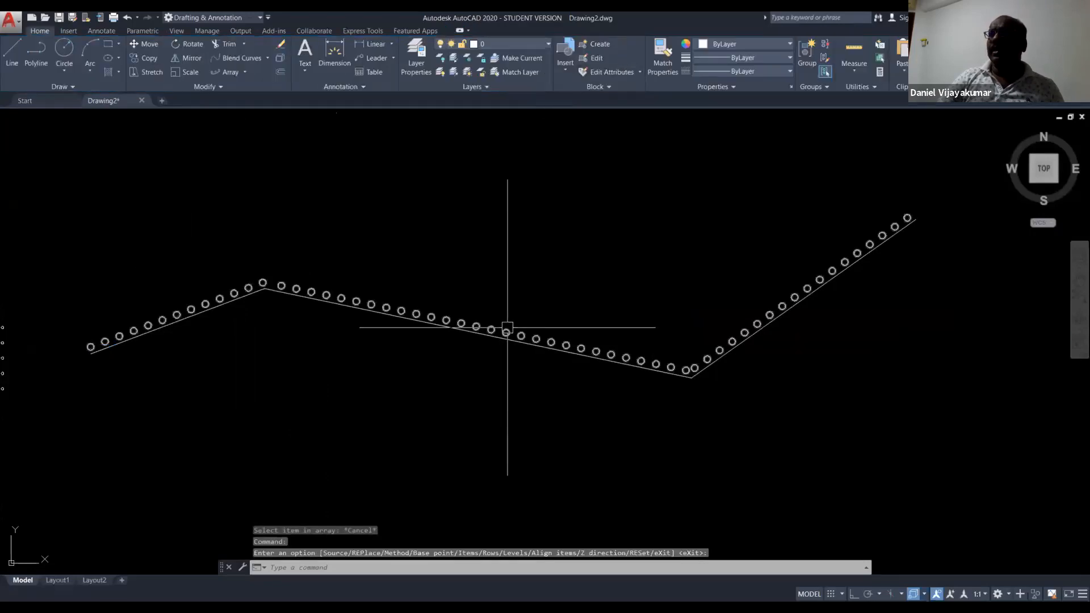
- Draw a rectangle in the empty space below the middle of the zigzag path array
{"action": "middle_click_drag", "start_coordinate": [507, 329], "coordinate": [592, 304]}
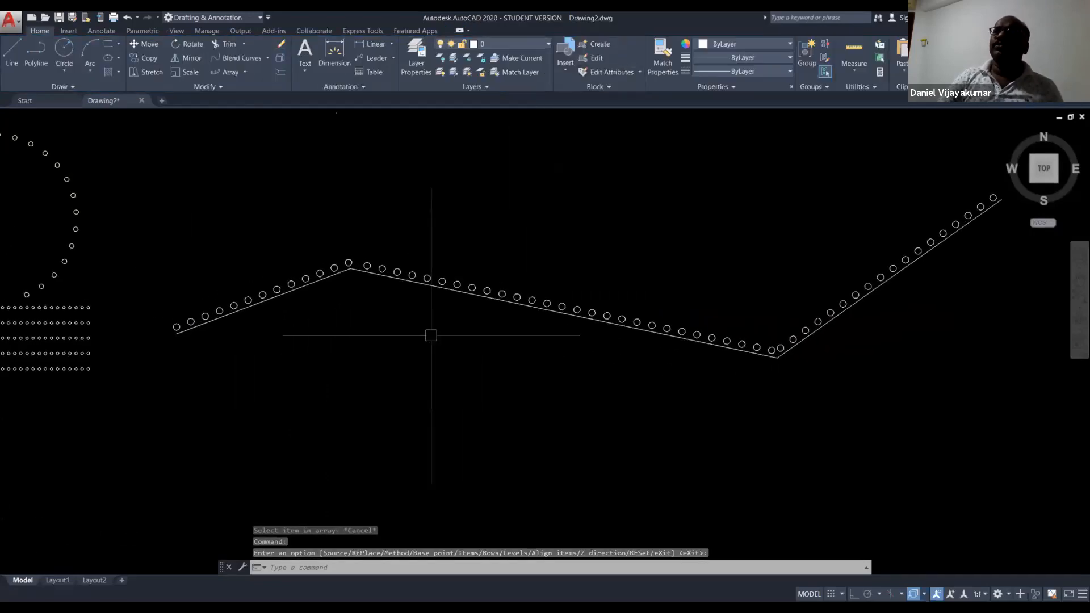
{"action": "scroll", "coordinate": [504, 326], "scroll_direction": "down", "scroll_amount": 2}
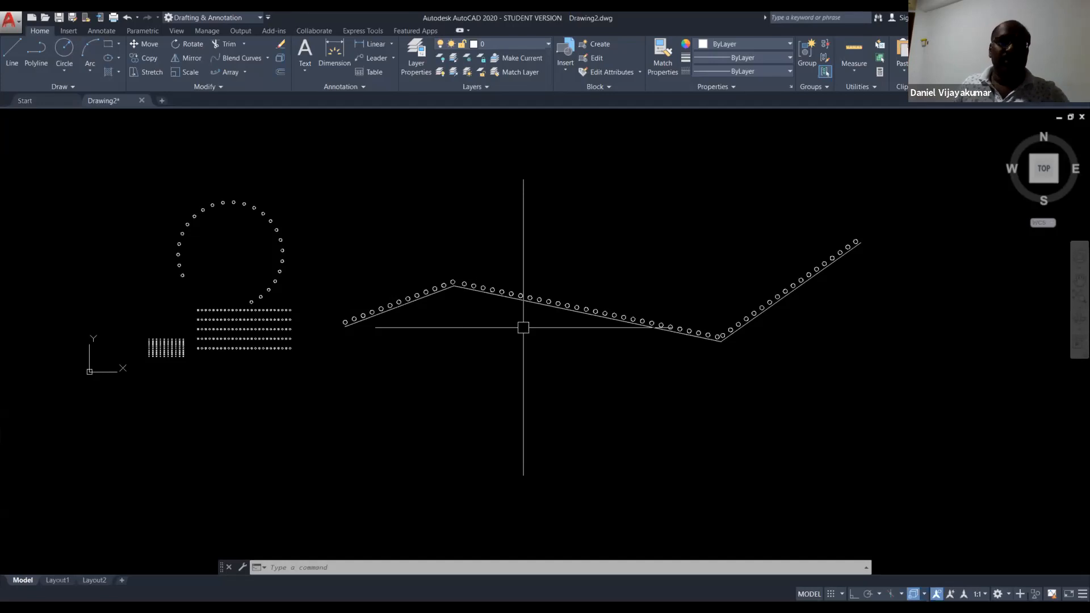
{"action": "key", "text": "Escape"}
{"action": "middle_click_drag", "start_coordinate": [401, 311], "coordinate": [419, 322]}
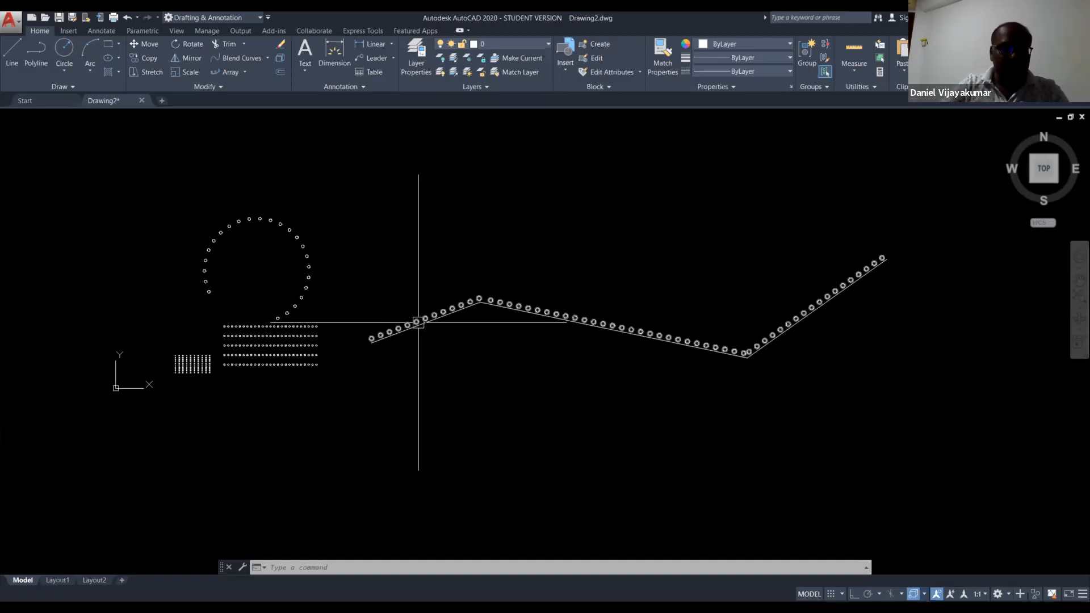
{"action": "type", "text": "rec"}
{"action": "key", "text": "Return"}
{"action": "left_click", "coordinate": [501, 496]}
{"action": "left_click", "coordinate": [592, 435]}
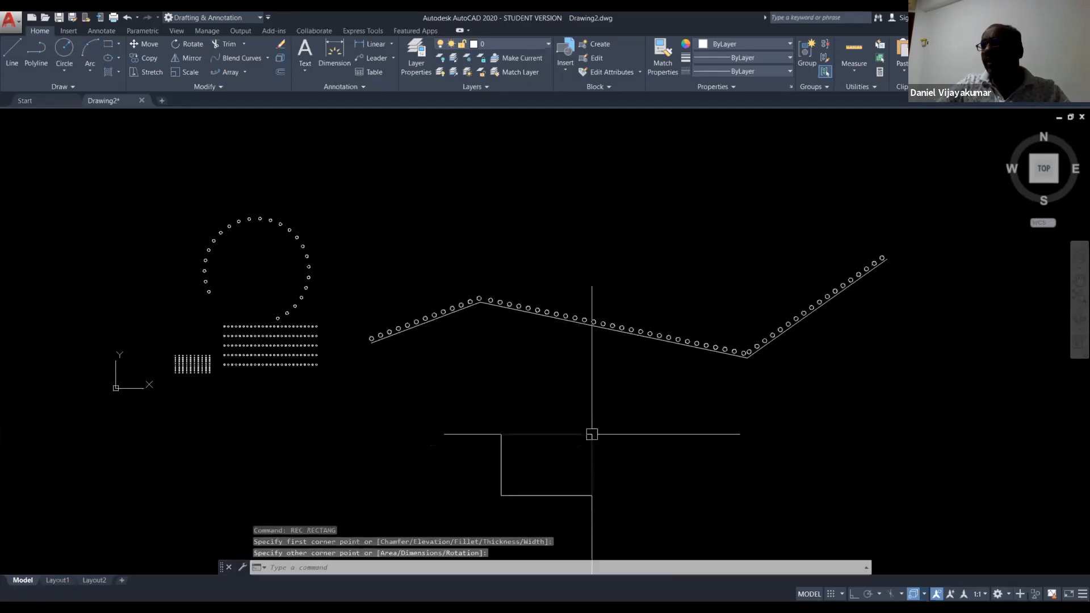
{"action": "scroll", "coordinate": [588, 470], "scroll_direction": "up", "scroll_amount": 2}
{"action": "middle_click_drag", "start_coordinate": [585, 458], "coordinate": [565, 424]}
{"action": "scroll", "coordinate": [565, 424], "scroll_direction": "up", "scroll_amount": 4}
{"action": "scroll", "coordinate": [544, 354], "scroll_direction": "down", "scroll_amount": 2}
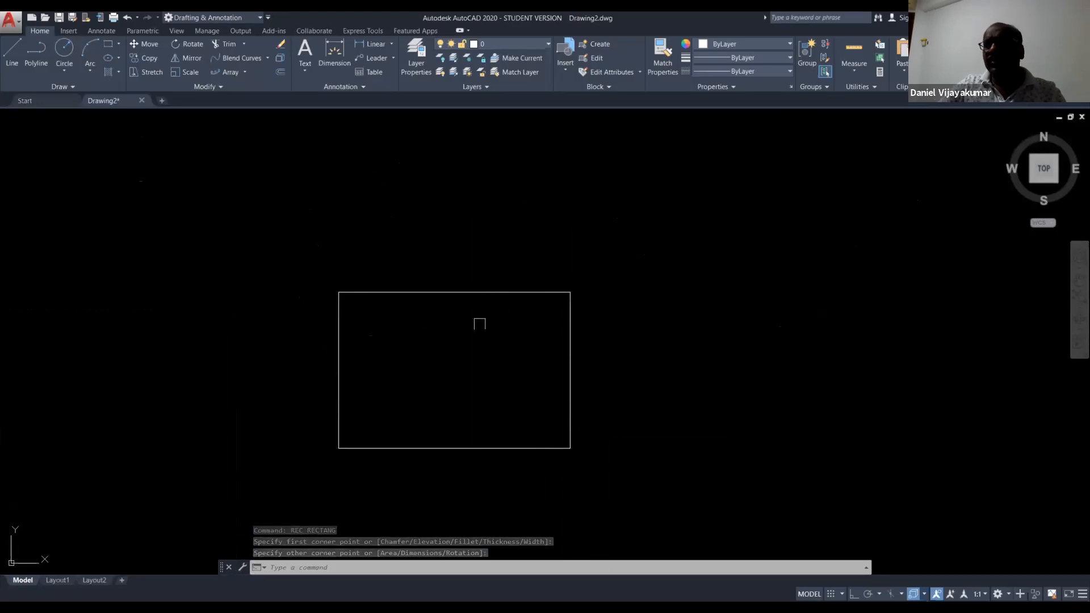
{"action": "scroll", "coordinate": [561, 298], "scroll_direction": "up", "scroll_amount": 2}
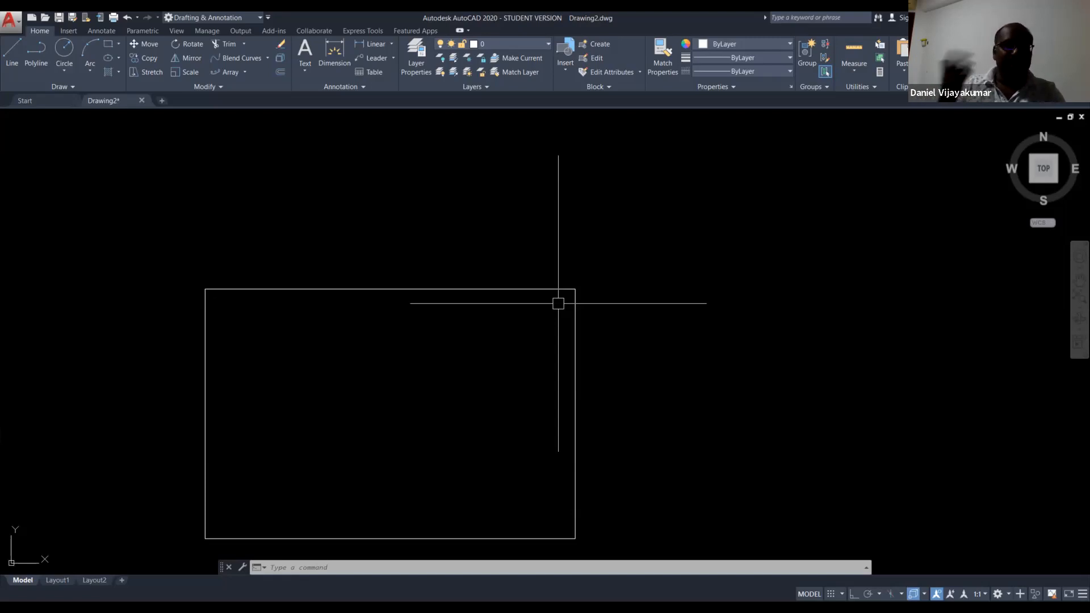
{"action": "key", "text": "Escape"}
{"action": "middle_click_drag", "start_coordinate": [559, 303], "coordinate": [497, 276]}
{"action": "key", "text": "Escape"}
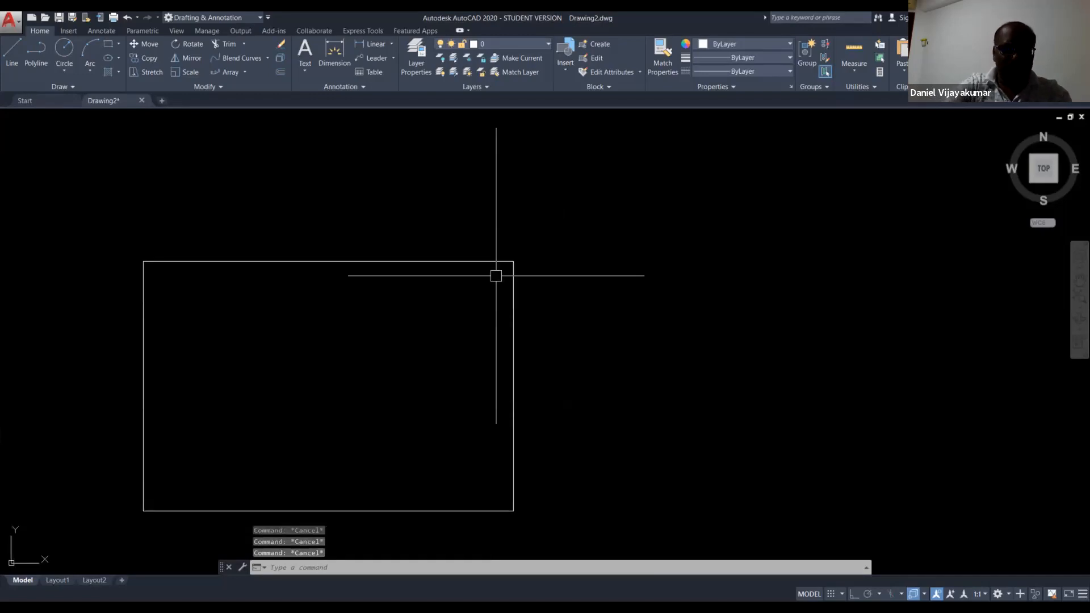
{"action": "type", "text": "FILLET"}
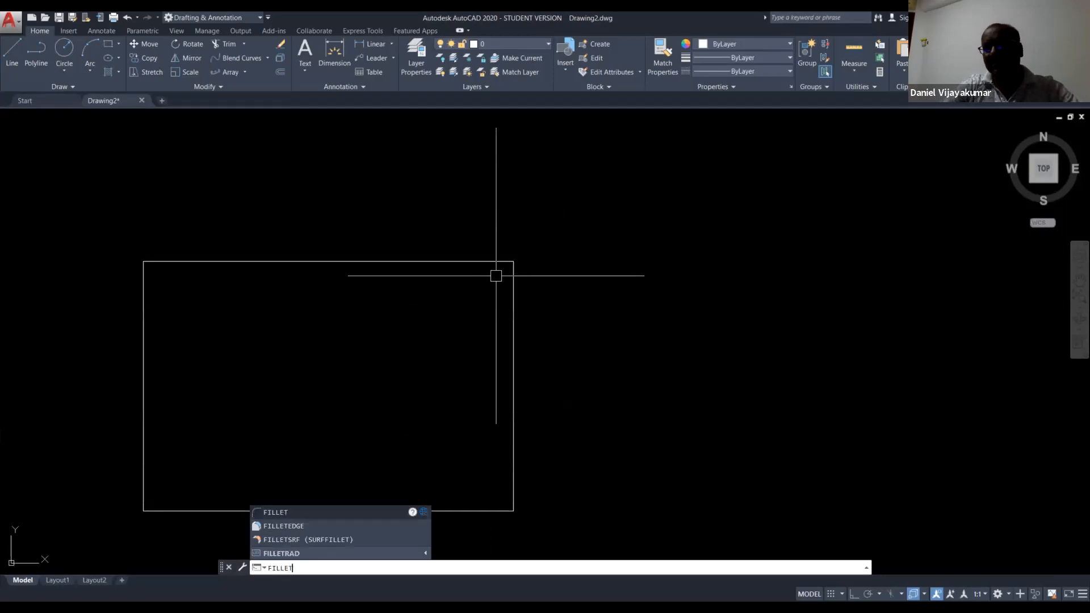
{"action": "key", "text": "Return"}
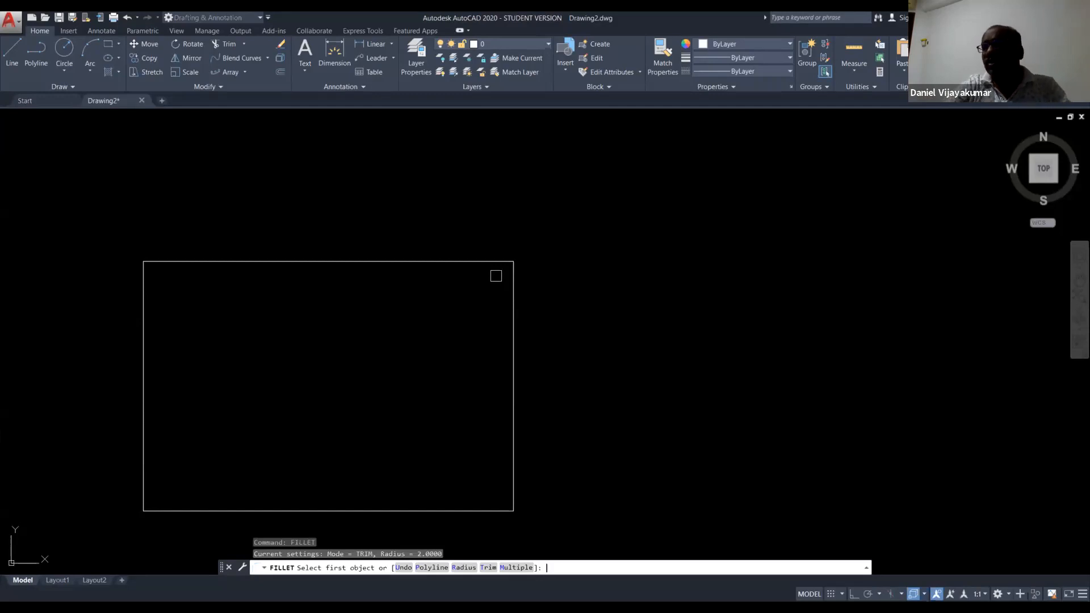
{"action": "type", "text": "r"}
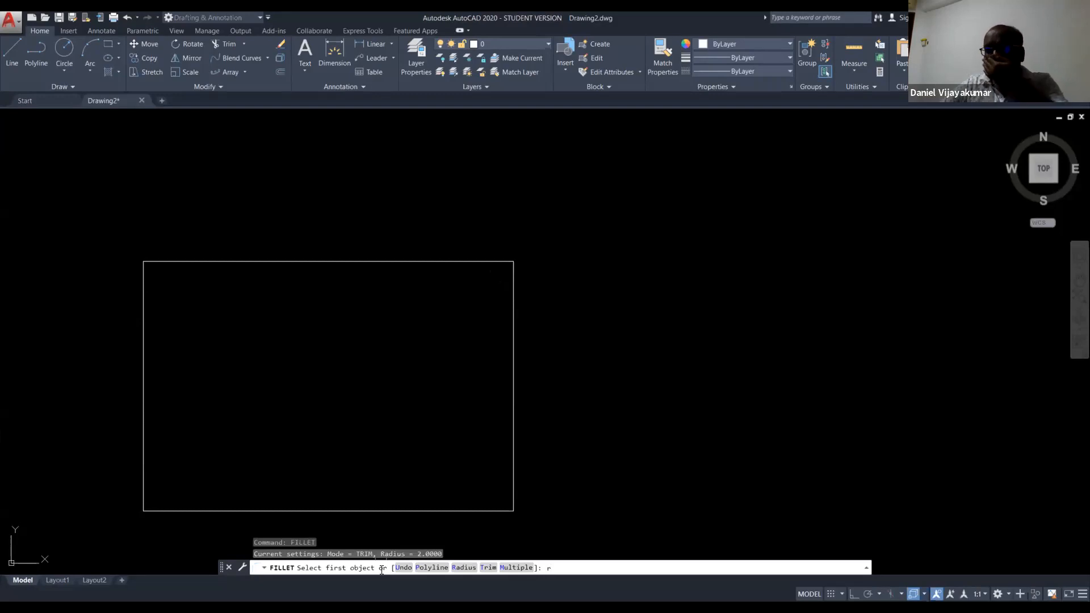
{"action": "key", "text": "Escape"}
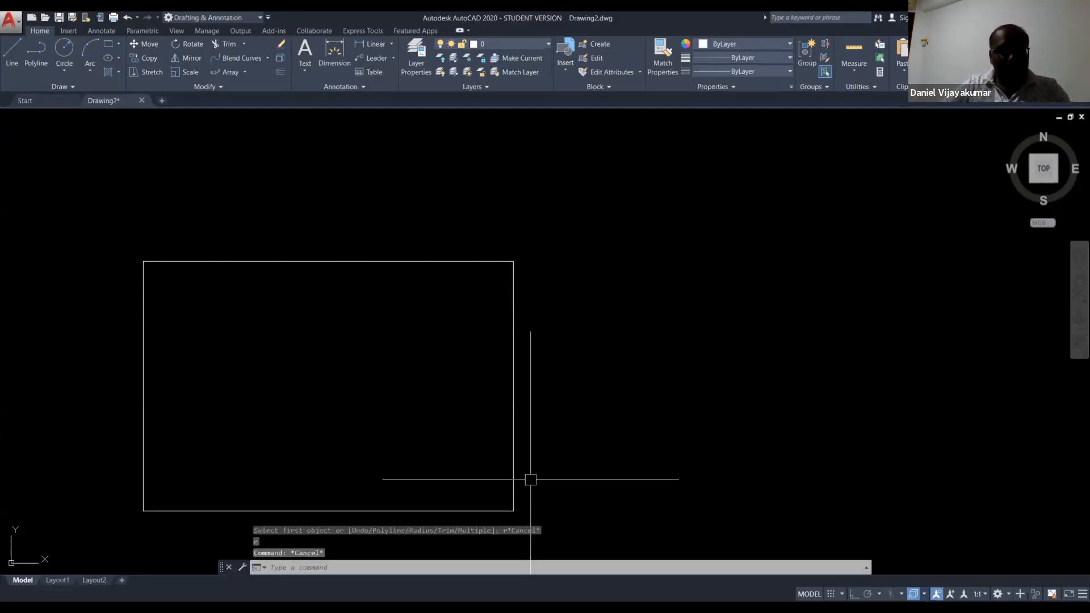
{"action": "type", "text": "fillet"}
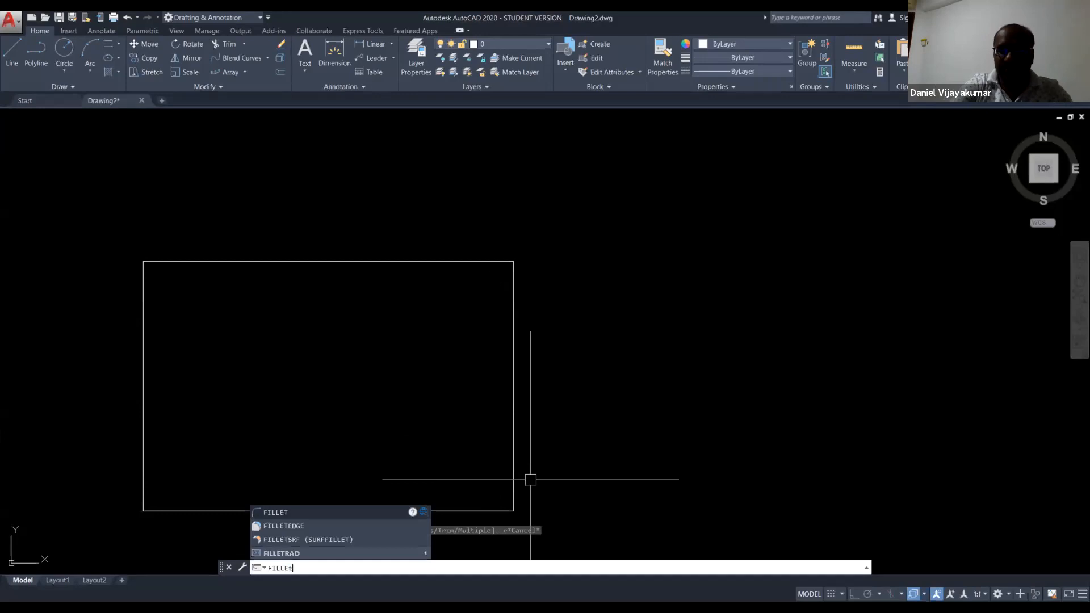
{"action": "key", "text": "Return"}
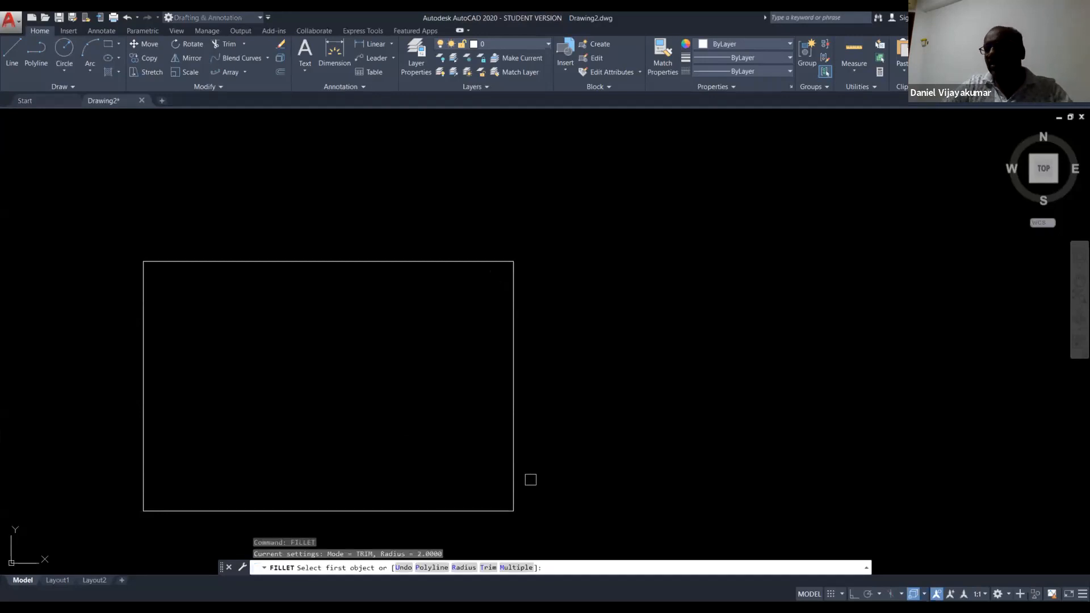
{"action": "left_click", "coordinate": [515, 444]}
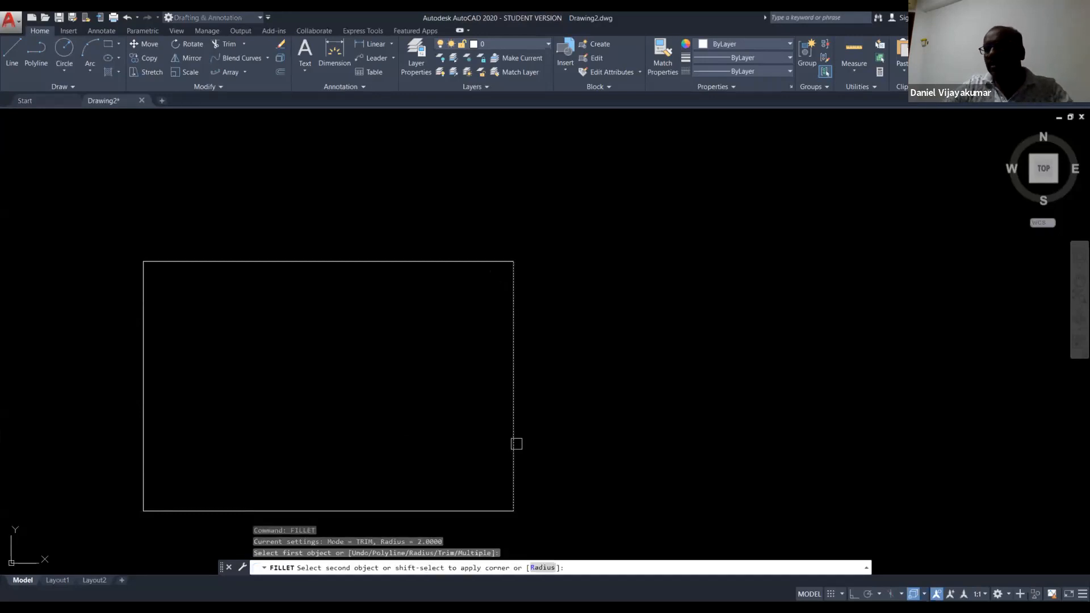
{"action": "key", "text": "Escape"}
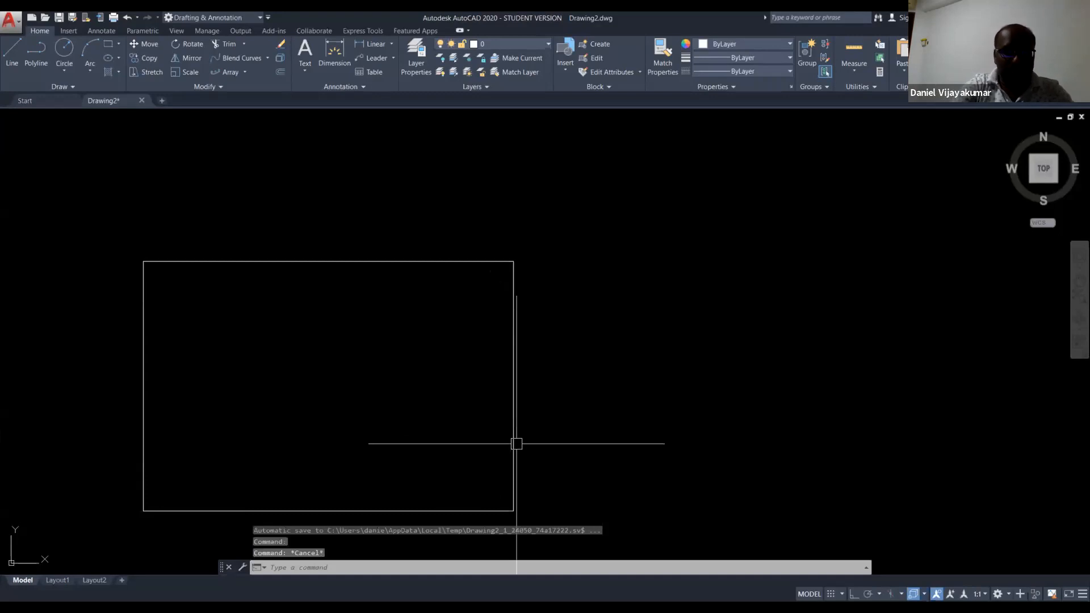
{"action": "key", "text": "Escape"}
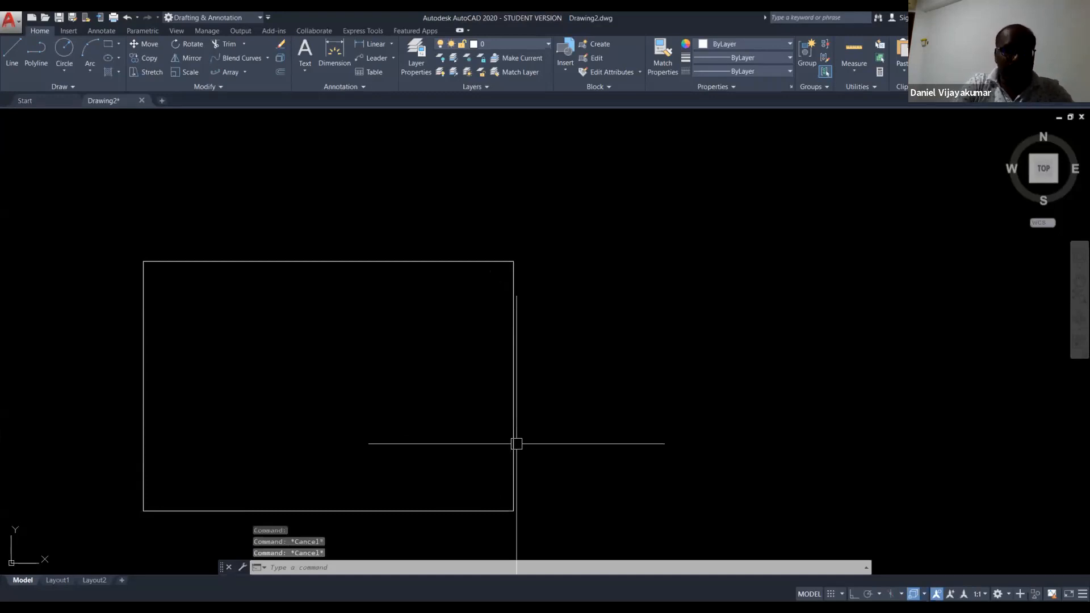
- Fillet the rectangle's upper-right corner between the top and right edges with a radius of 3
{"action": "type", "text": "fillet"}
{"action": "key", "text": "Return"}
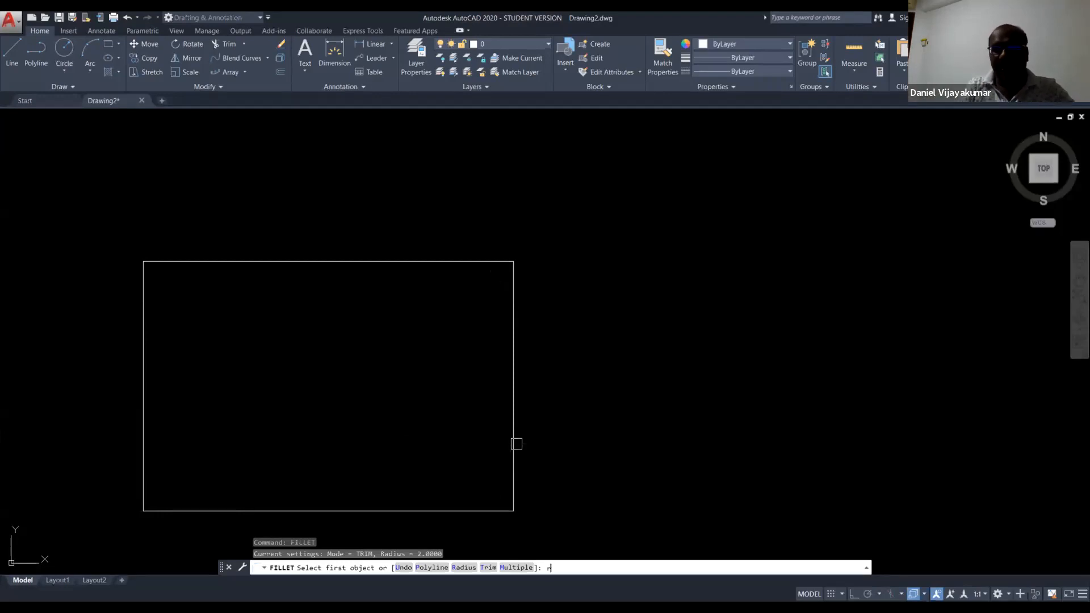
{"action": "type", "text": "r"}
{"action": "key", "text": "Return"}
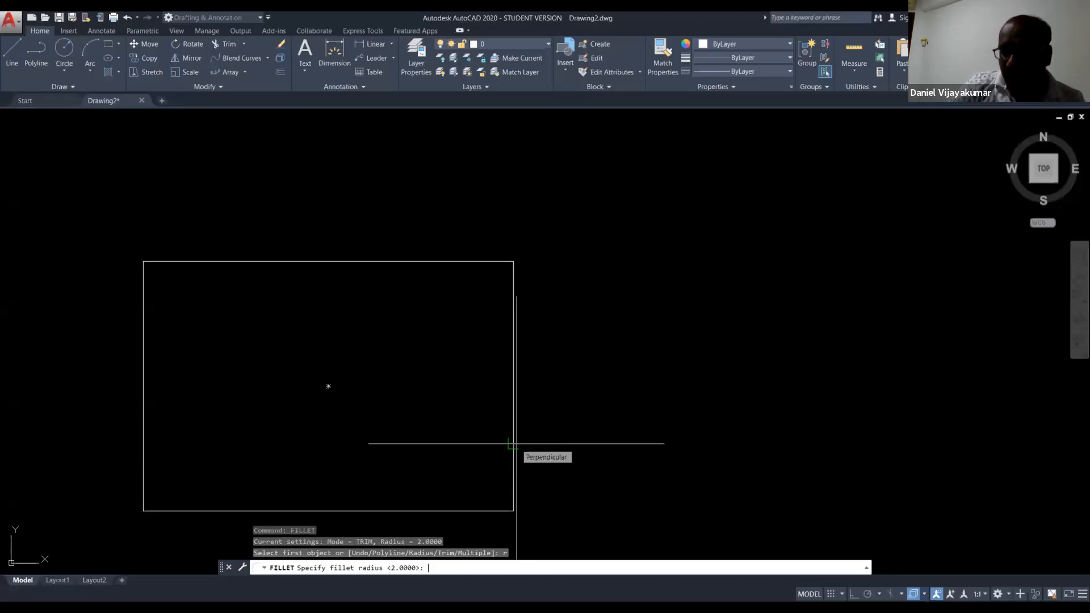
{"action": "type", "text": "3"}
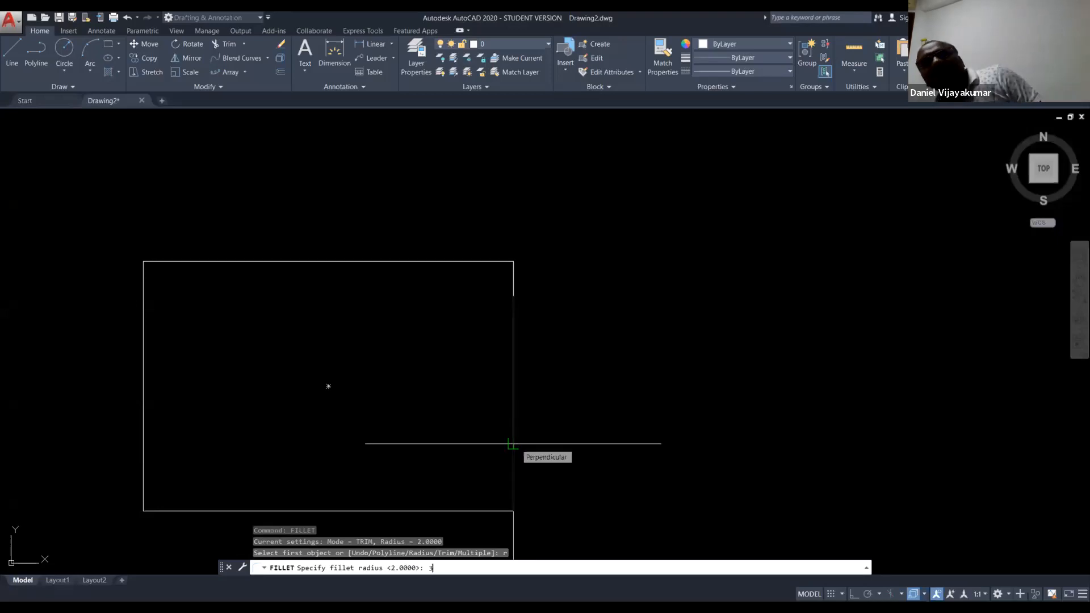
{"action": "key", "text": "Return"}
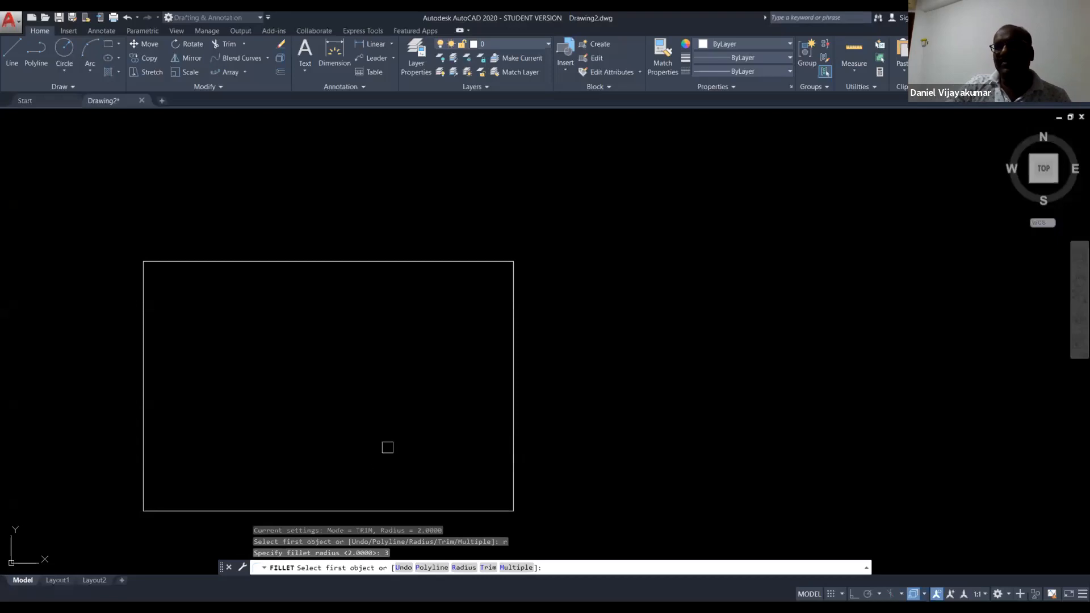
{"action": "key", "text": "ctrl"}
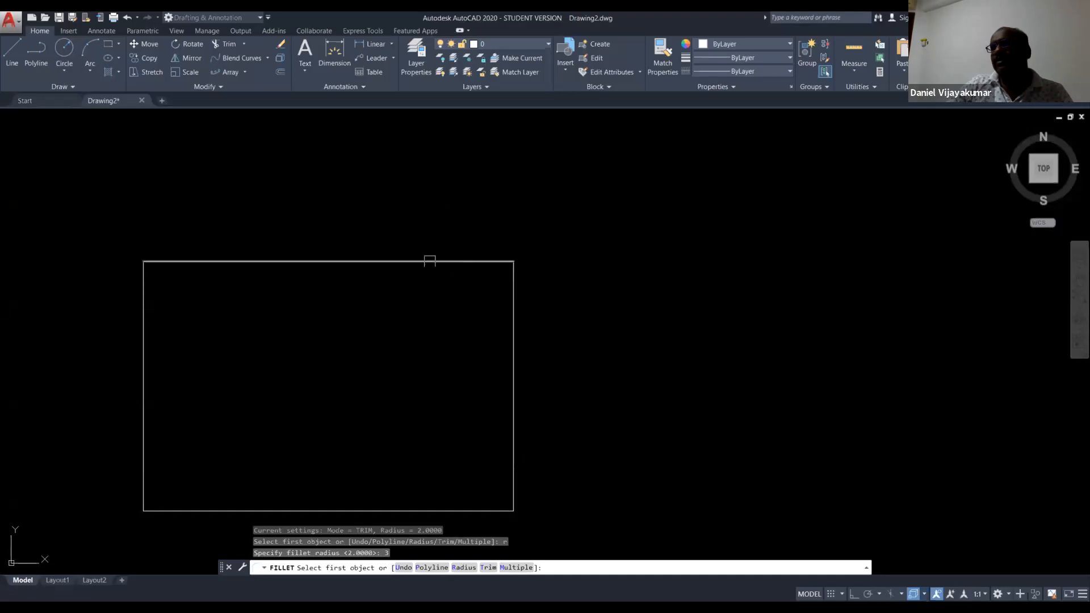
{"action": "left_click", "coordinate": [429, 261]}
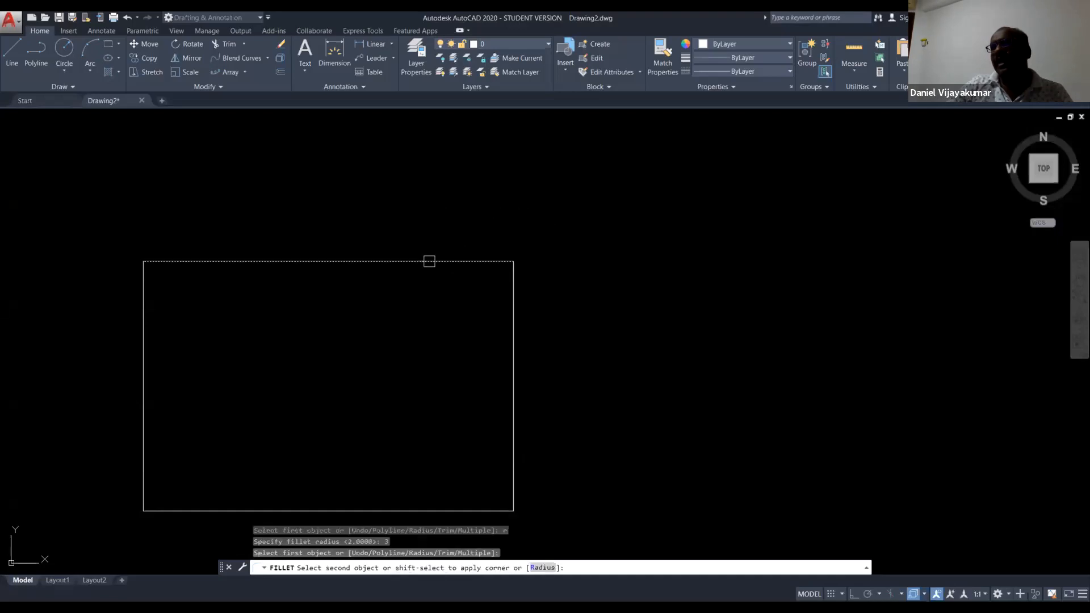
{"action": "left_click", "coordinate": [516, 343]}
{"action": "scroll", "coordinate": [515, 275], "scroll_direction": "up", "scroll_amount": 3}
{"action": "left_click", "coordinate": [513, 268]}
{"action": "scroll", "coordinate": [813, 403], "scroll_direction": "down", "scroll_amount": 3}
{"action": "scroll", "coordinate": [740, 397], "scroll_direction": "down", "scroll_amount": 4}
{"action": "key", "text": "Escape"}
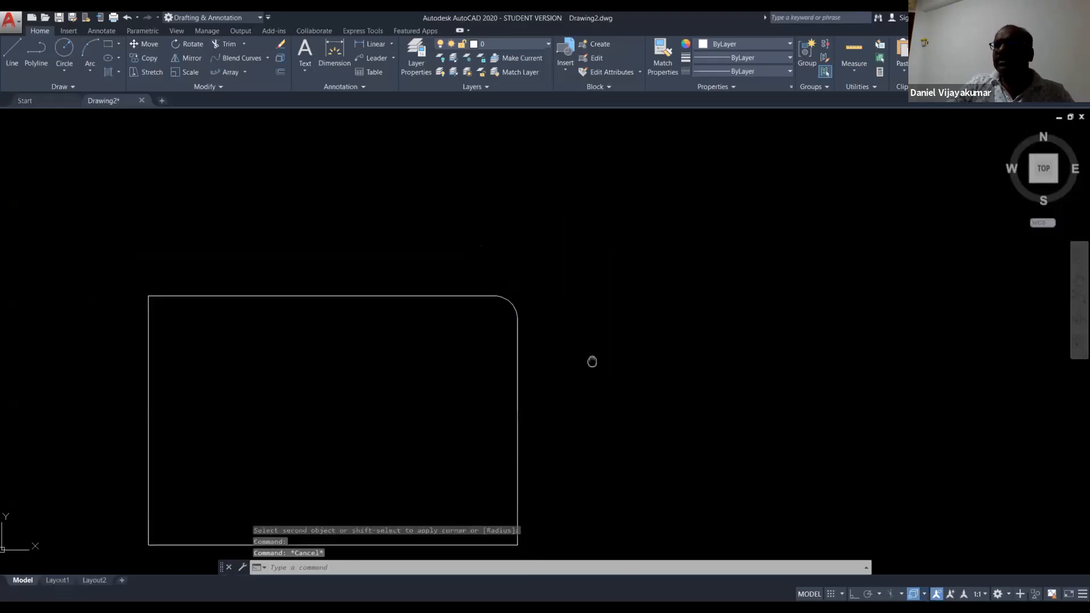
{"action": "scroll", "coordinate": [493, 272], "scroll_direction": "up", "scroll_amount": 2}
{"action": "middle_click_drag", "start_coordinate": [522, 310], "coordinate": [749, 306]}
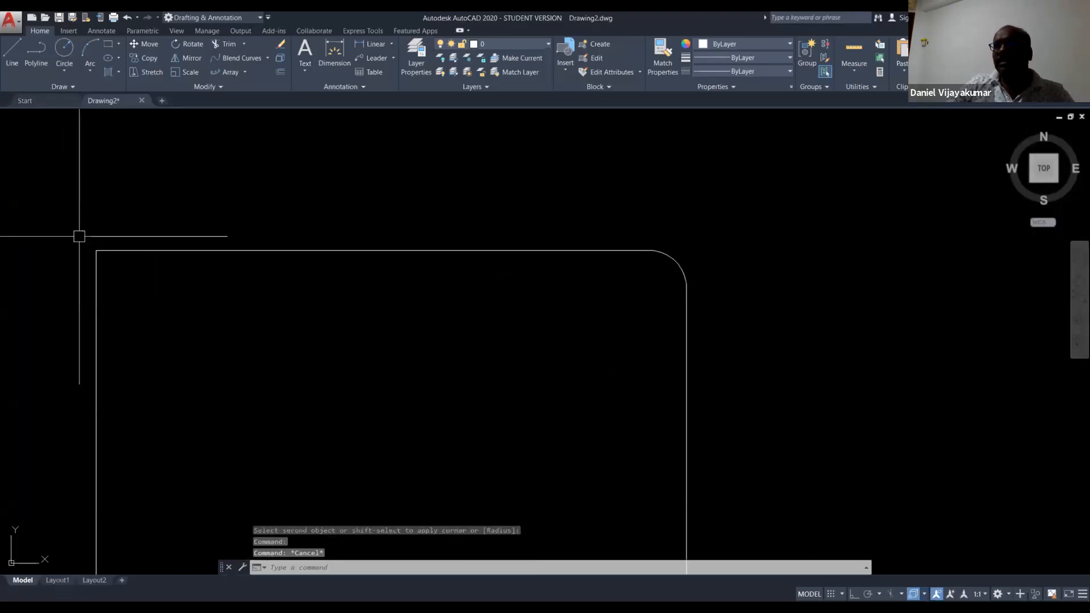
{"action": "key", "text": "ctrl"}
{"action": "key", "text": "ctrl"}
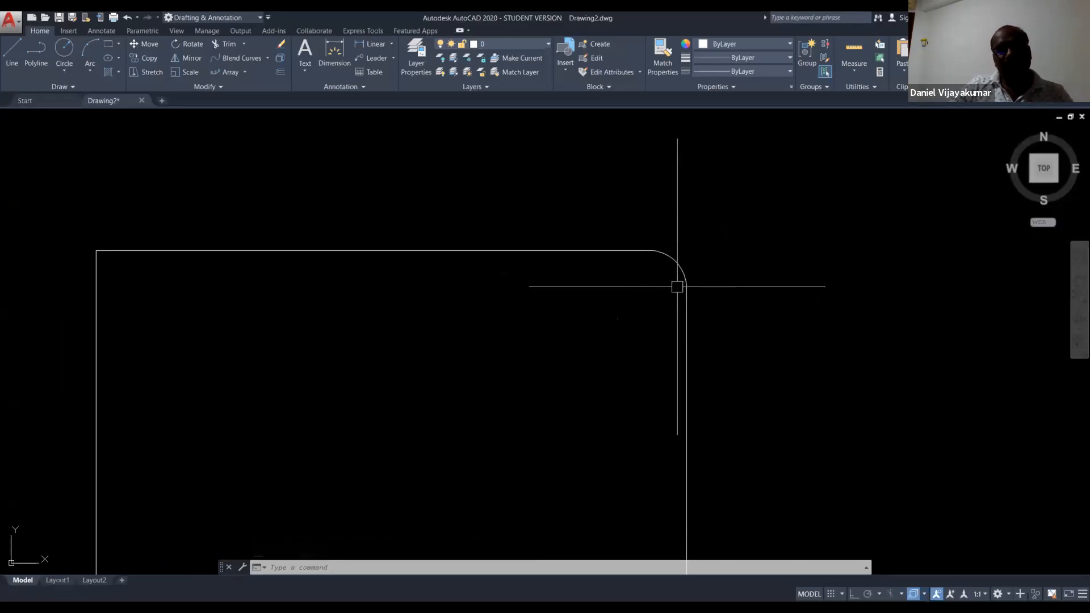
{"action": "middle_click_drag", "start_coordinate": [675, 311], "coordinate": [670, 261]}
{"action": "middle_click_drag", "start_coordinate": [619, 316], "coordinate": [650, 292]}
- Fillet the rectangle's upper-left corner between the top and left edges with a radius of 10
{"action": "scroll", "coordinate": [650, 292], "scroll_direction": "down", "scroll_amount": 2}
{"action": "type", "text": "FI"}
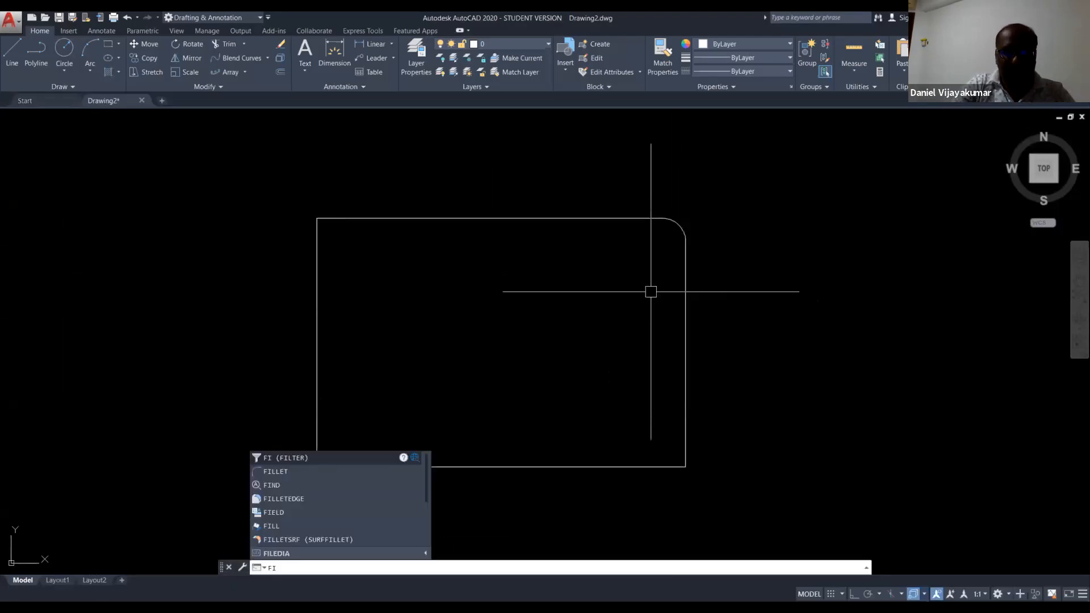
{"action": "type", "text": "LLEr"}
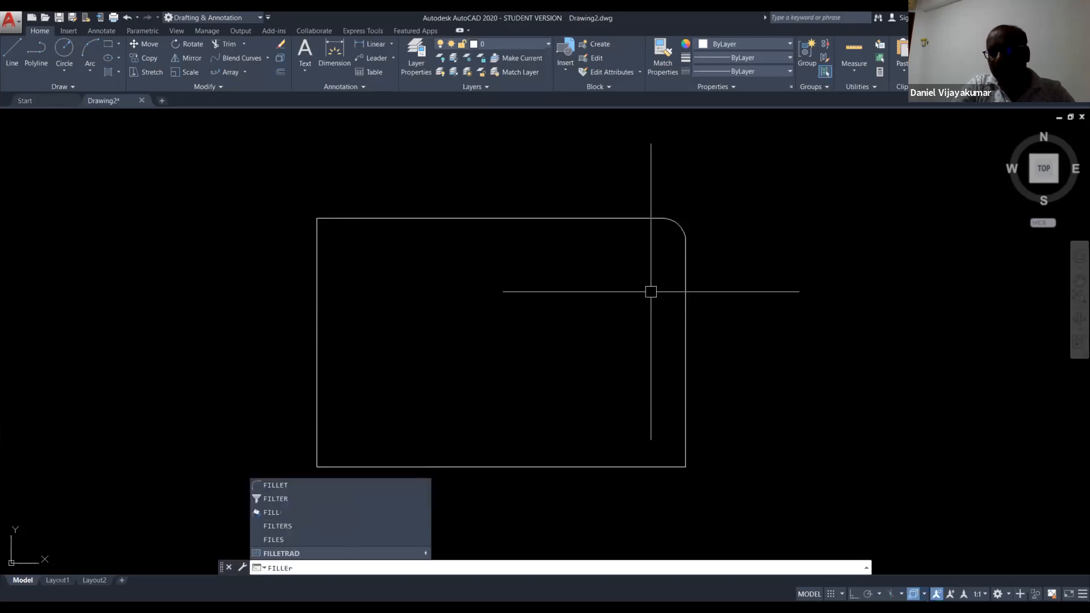
{"action": "key", "text": "BackSpace"}
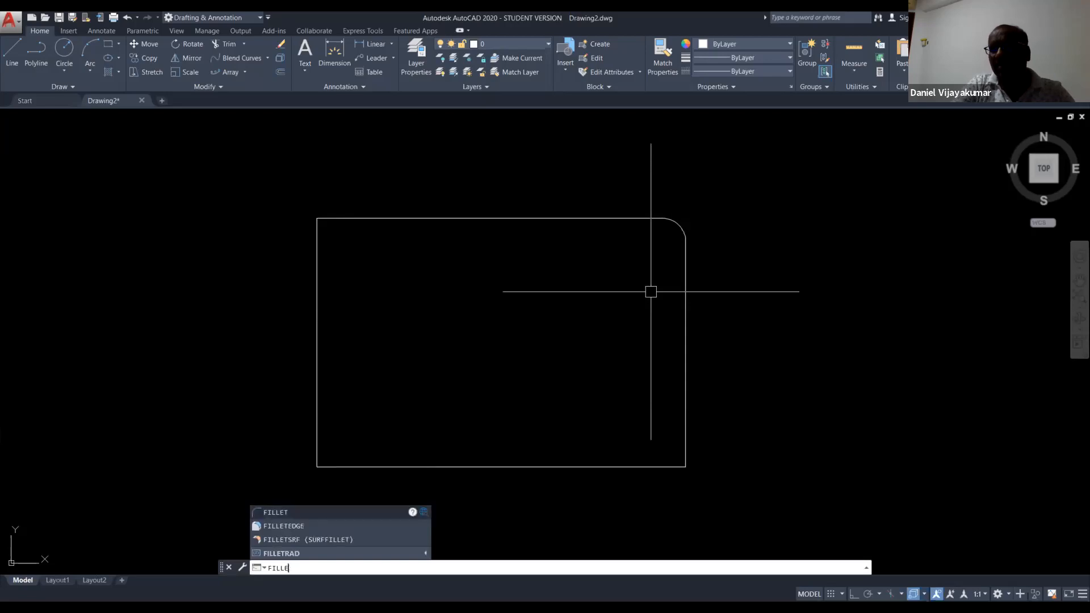
{"action": "type", "text": "T"}
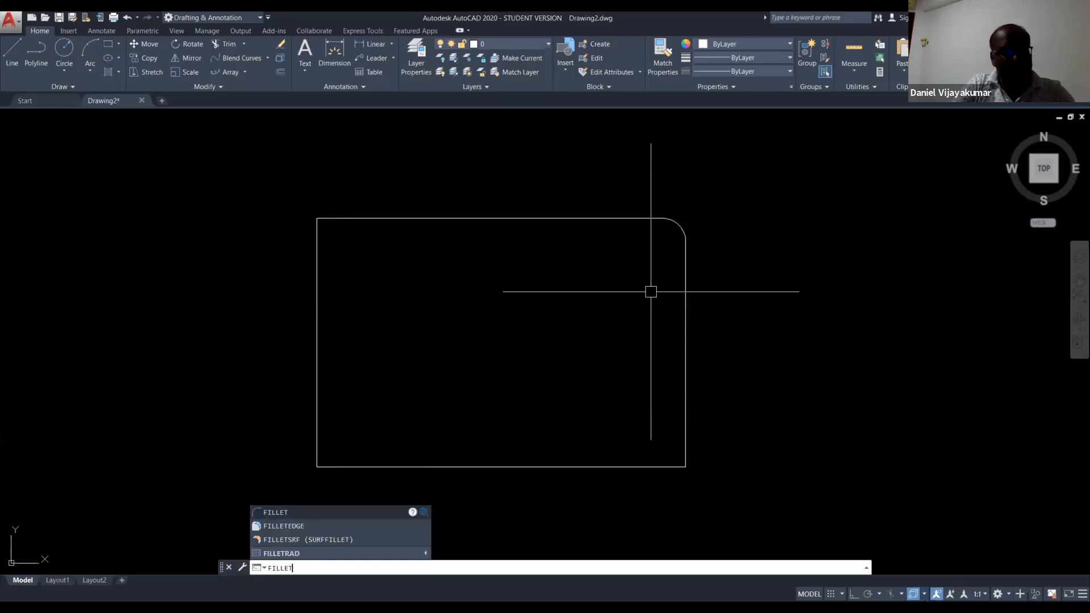
{"action": "key", "text": "Return"}
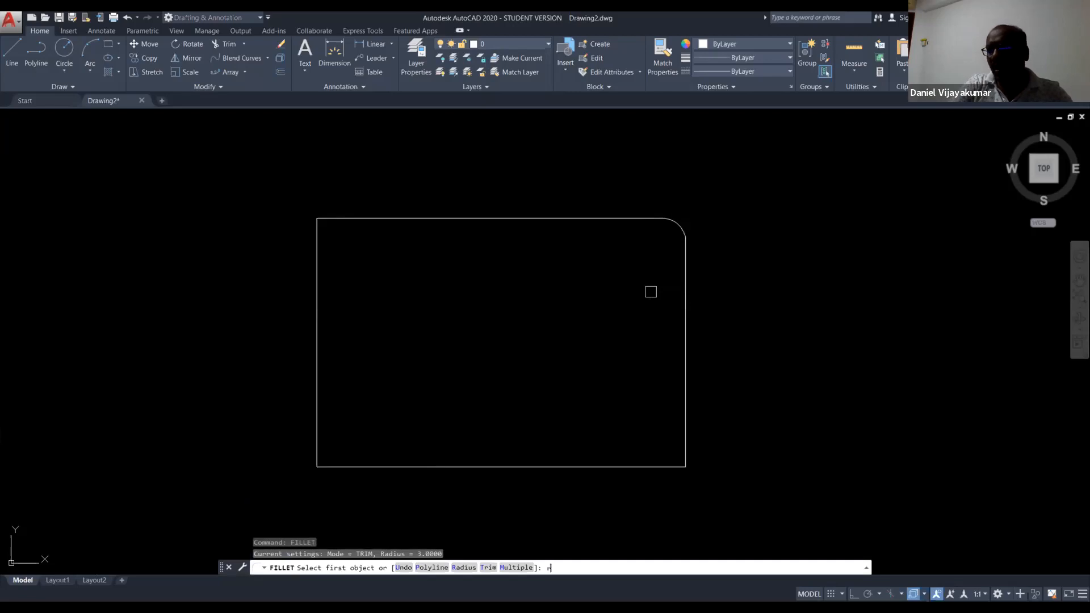
{"action": "key", "text": "Return"}
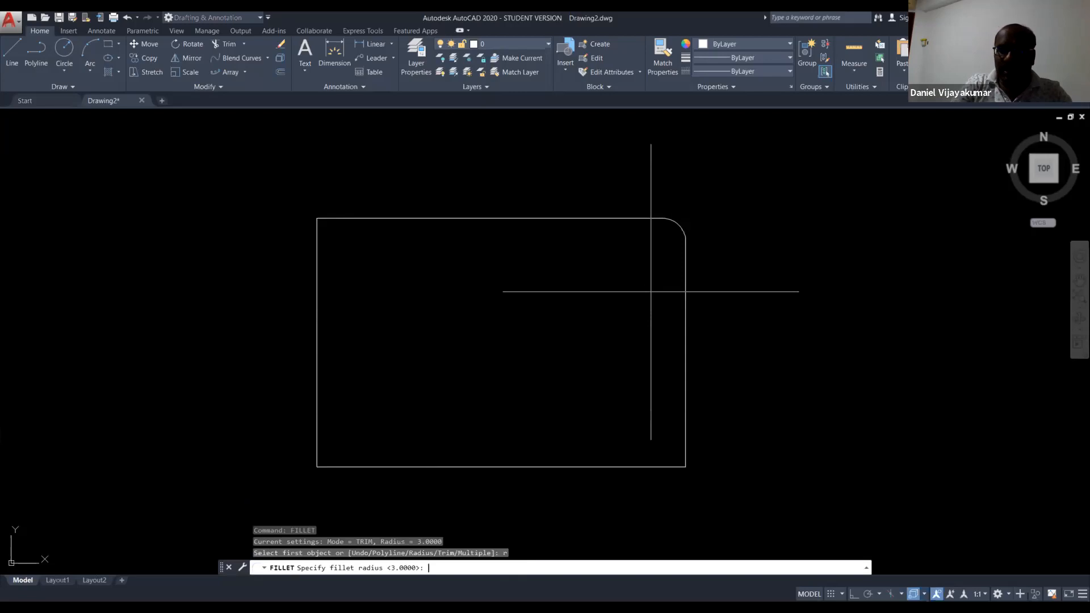
{"action": "type", "text": "10"}
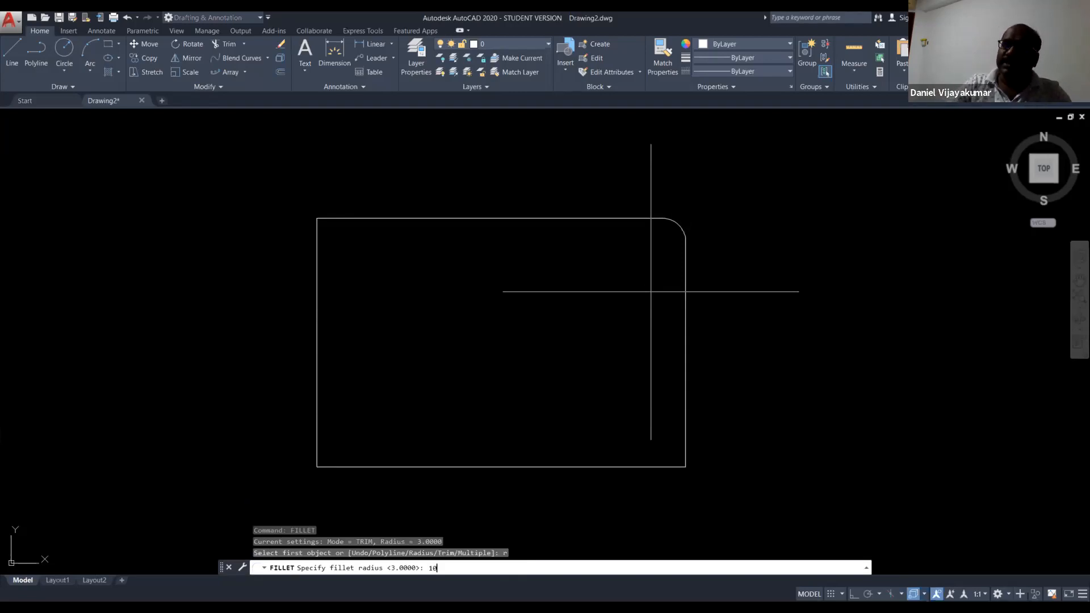
{"action": "key", "text": "Return"}
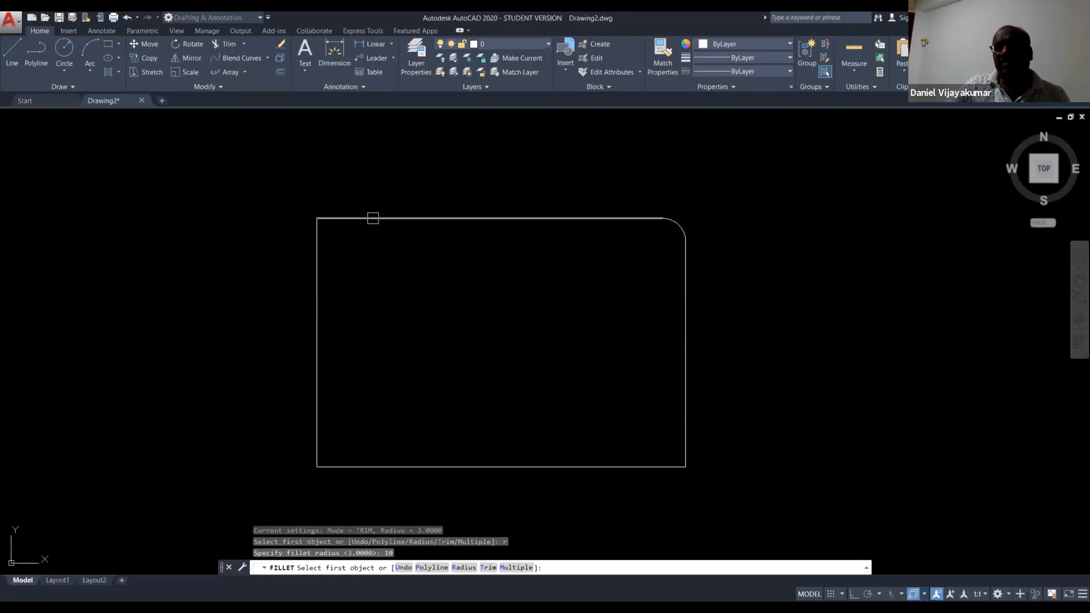
{"action": "left_click", "coordinate": [372, 218]}
{"action": "left_click", "coordinate": [317, 301]}
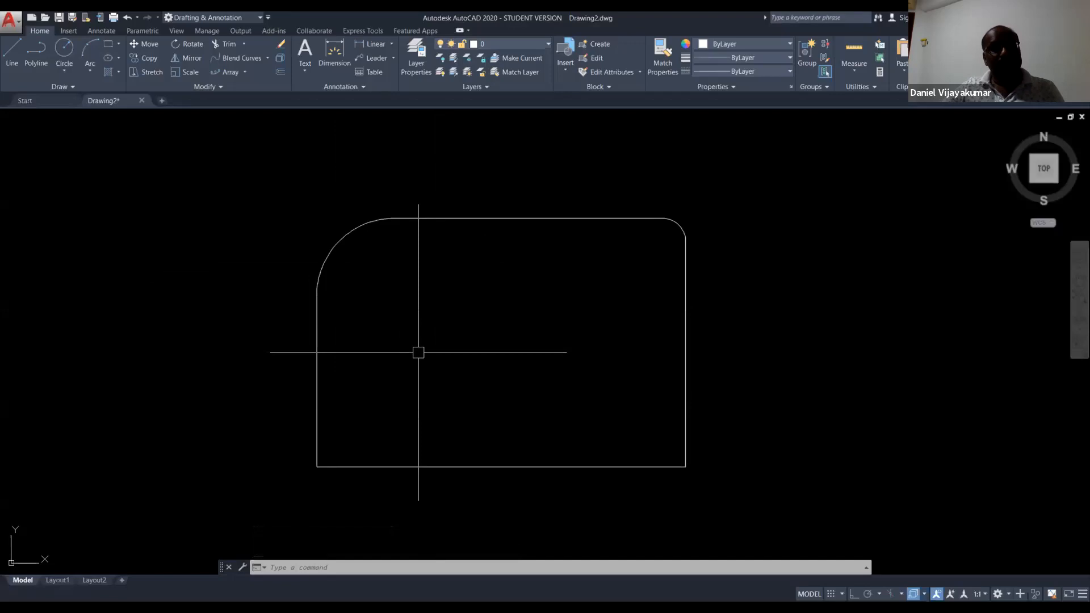
{"action": "middle_click_drag", "start_coordinate": [436, 369], "coordinate": [269, 363]}
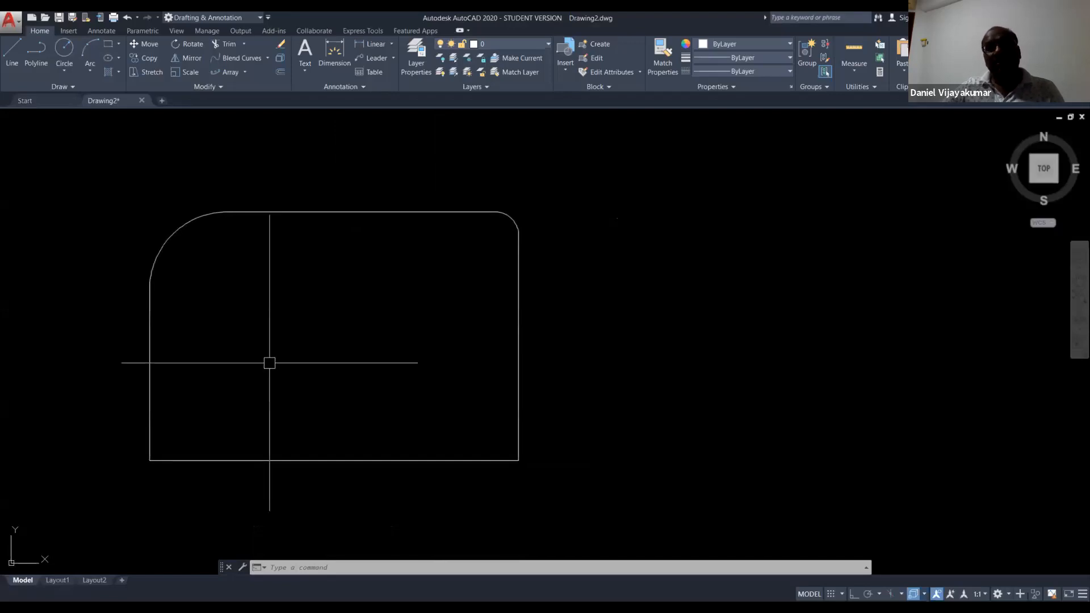
{"action": "middle_click_drag", "start_coordinate": [203, 369], "coordinate": [324, 393]}
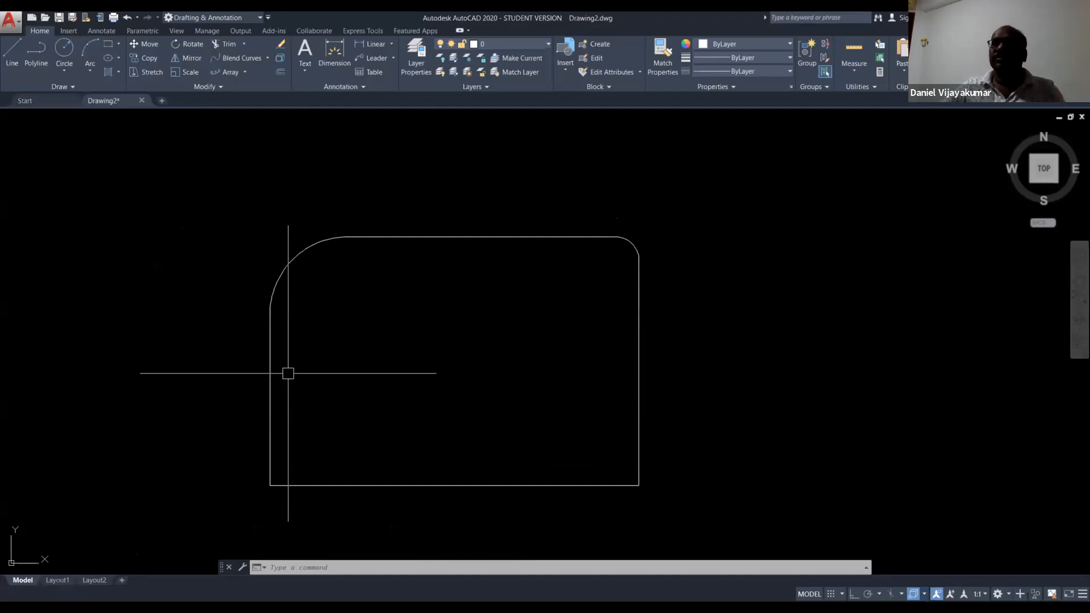
{"action": "middle_click_drag", "start_coordinate": [429, 390], "coordinate": [420, 384]}
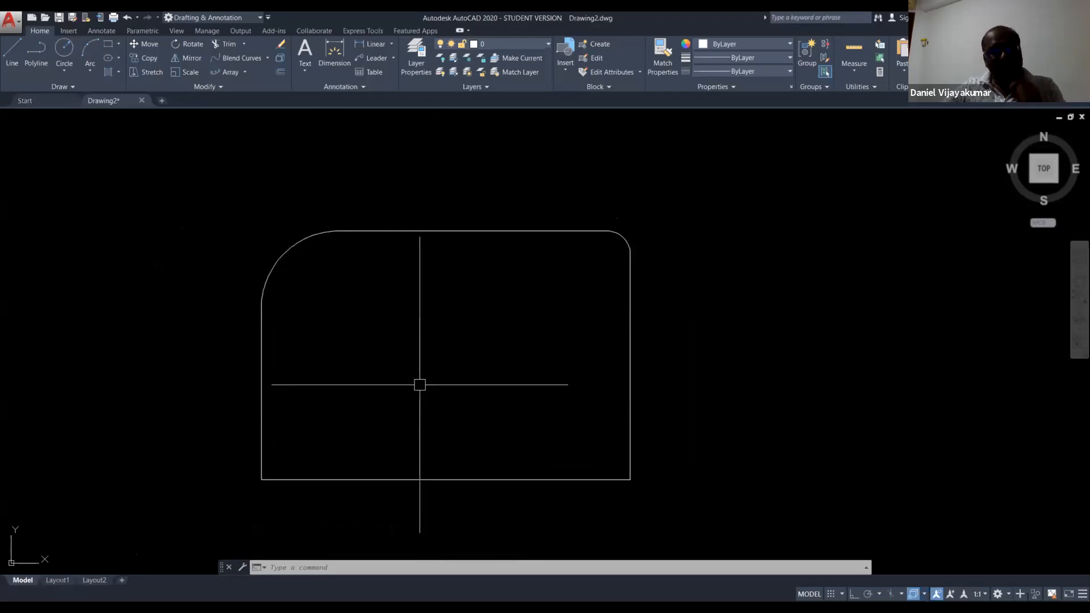
{"action": "scroll", "coordinate": [484, 449], "scroll_direction": "down", "scroll_amount": 2}
{"action": "middle_click_drag", "start_coordinate": [484, 451], "coordinate": [445, 421]}
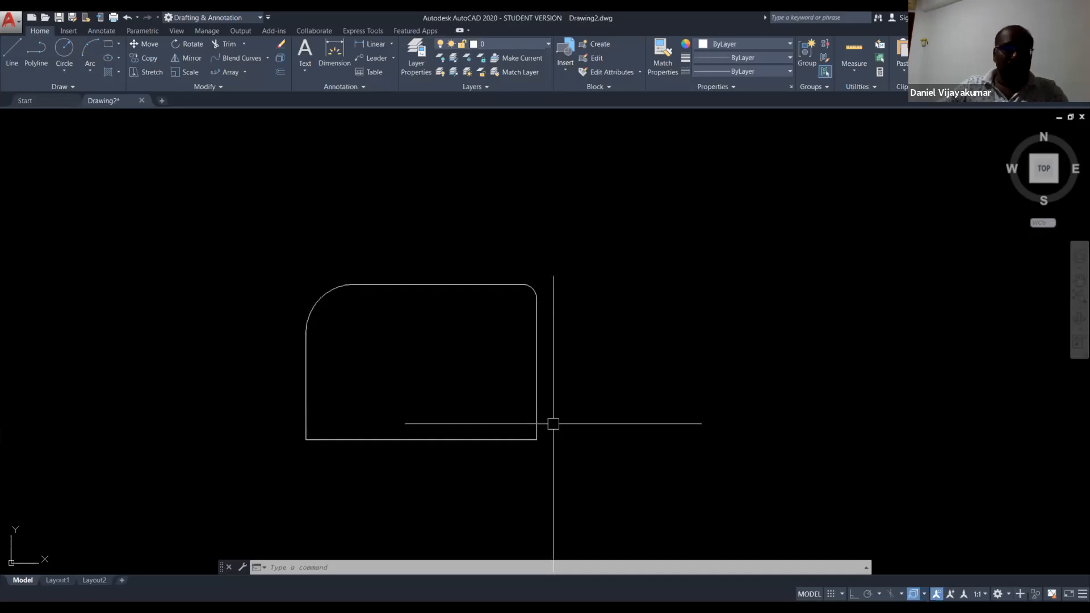
- Chamfer the rectangle's lower-left corner between the left and bottom edges with first and second distances of 10
{"action": "type", "text": "CH"}
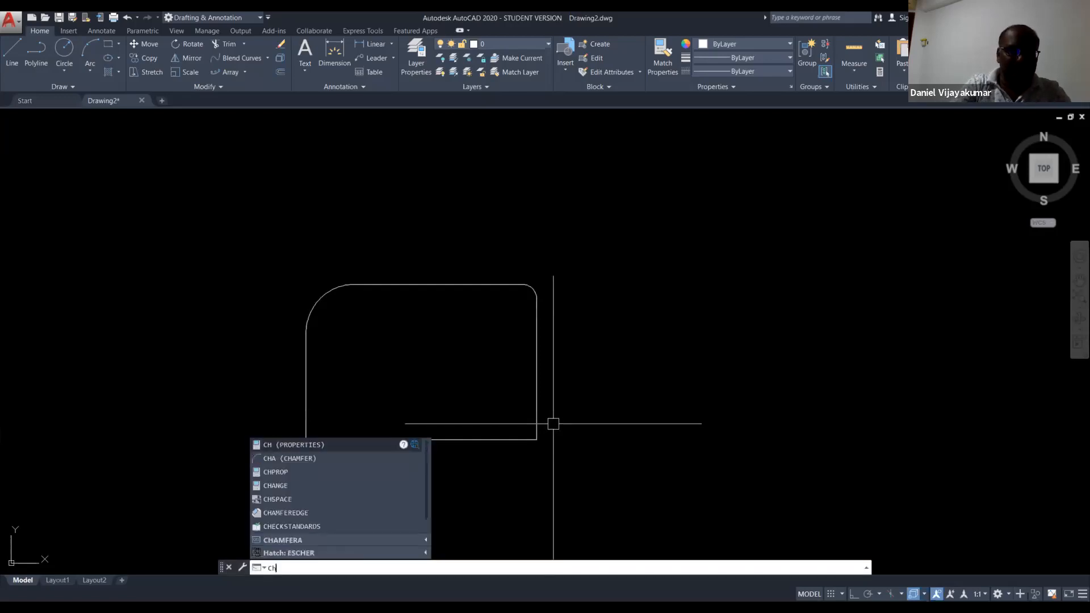
{"action": "type", "text": "AMFER"}
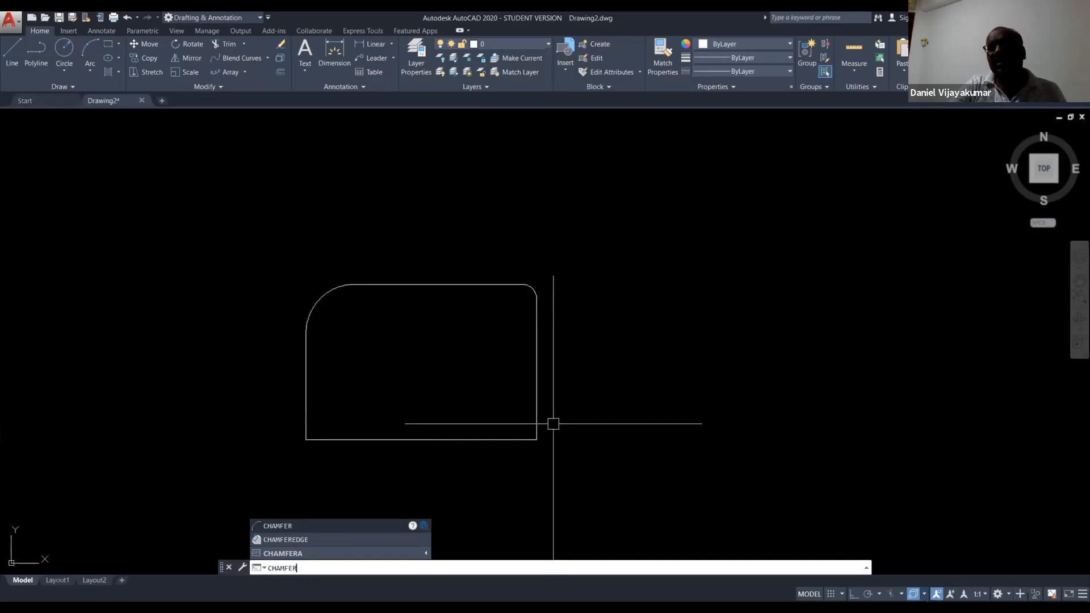
{"action": "key", "text": "Return"}
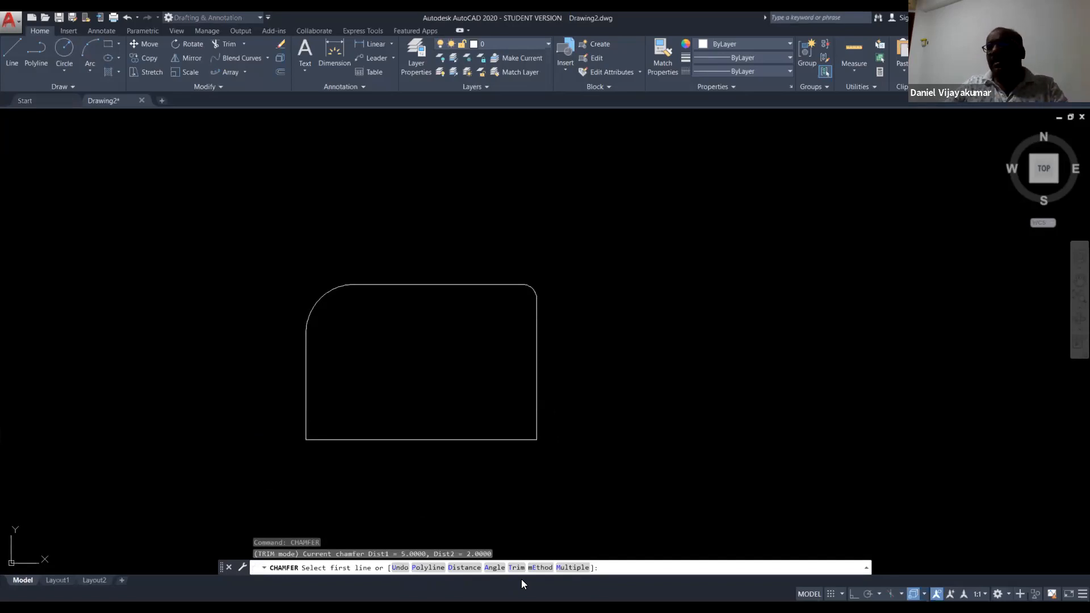
{"action": "left_click", "coordinate": [464, 568]}
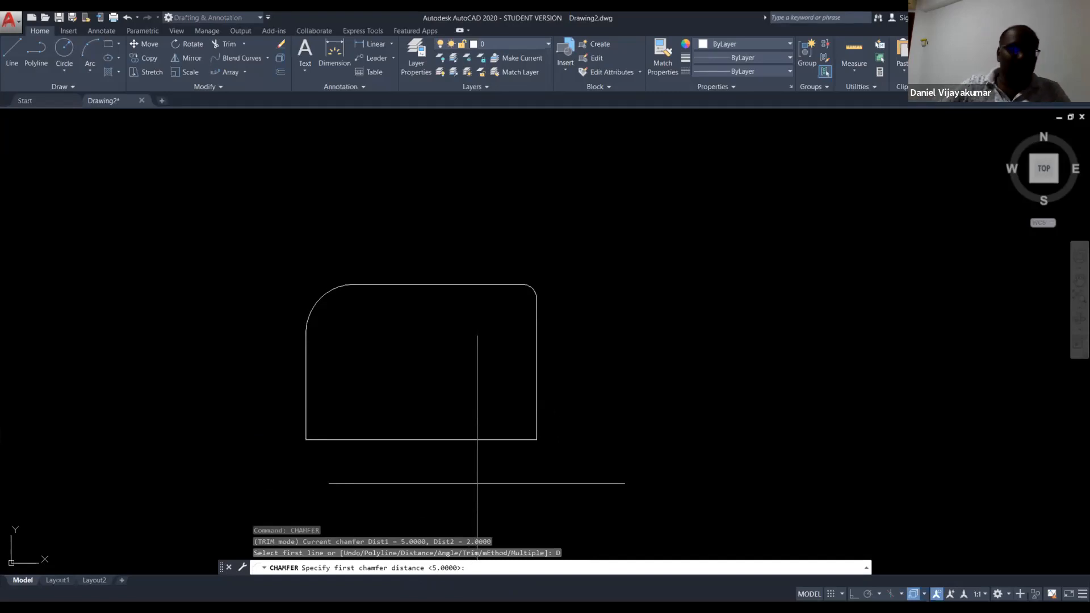
{"action": "left_click", "coordinate": [388, 568]}
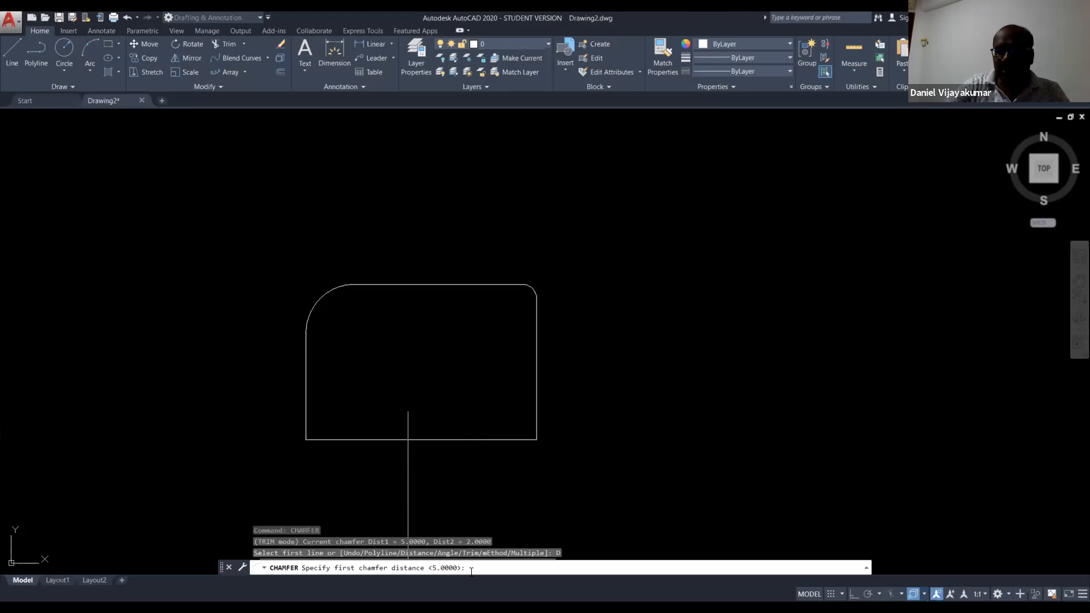
{"action": "type", "text": "100"}
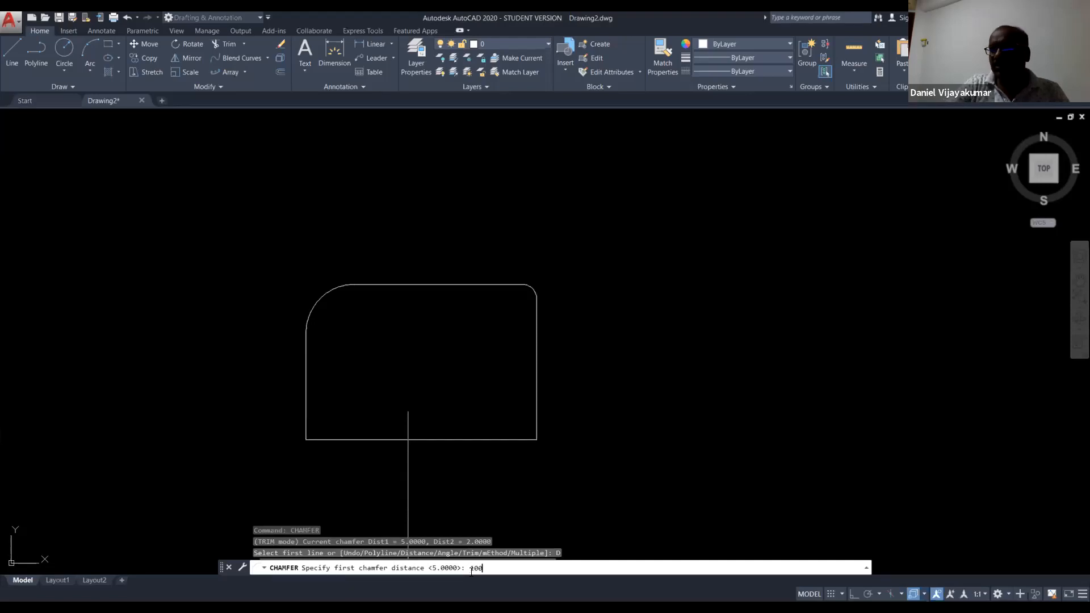
{"action": "key", "text": "BackSpace"}
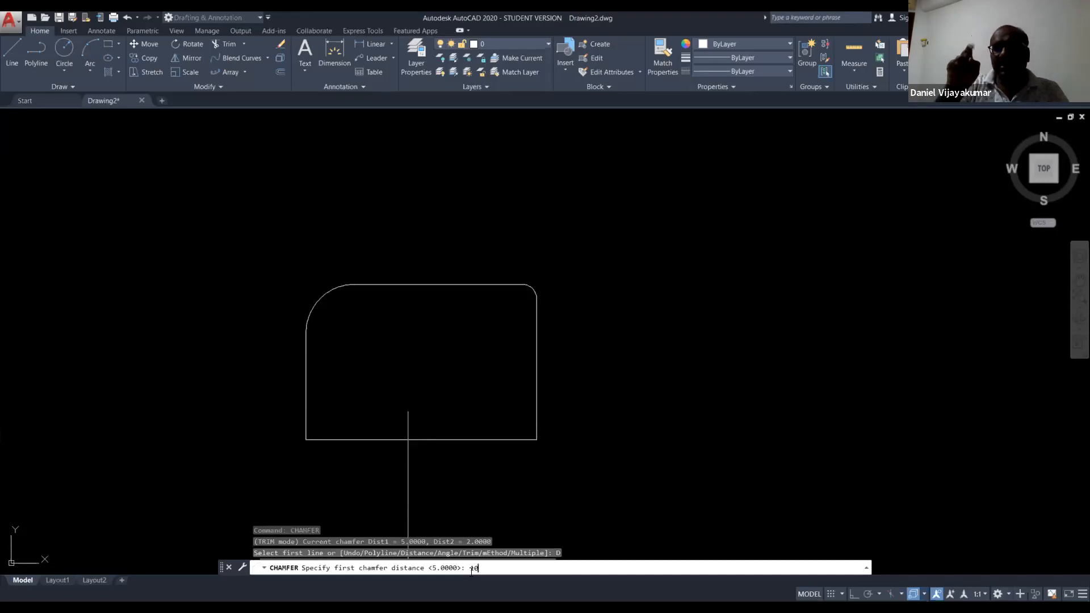
{"action": "key", "text": "Return"}
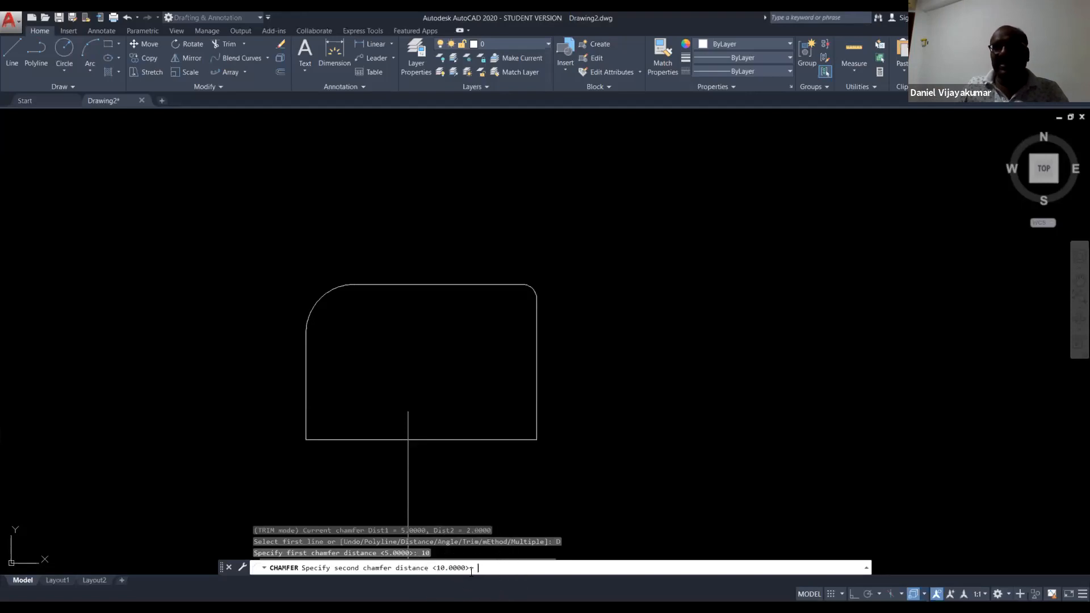
{"action": "type", "text": "10"}
{"action": "key", "text": "Return"}
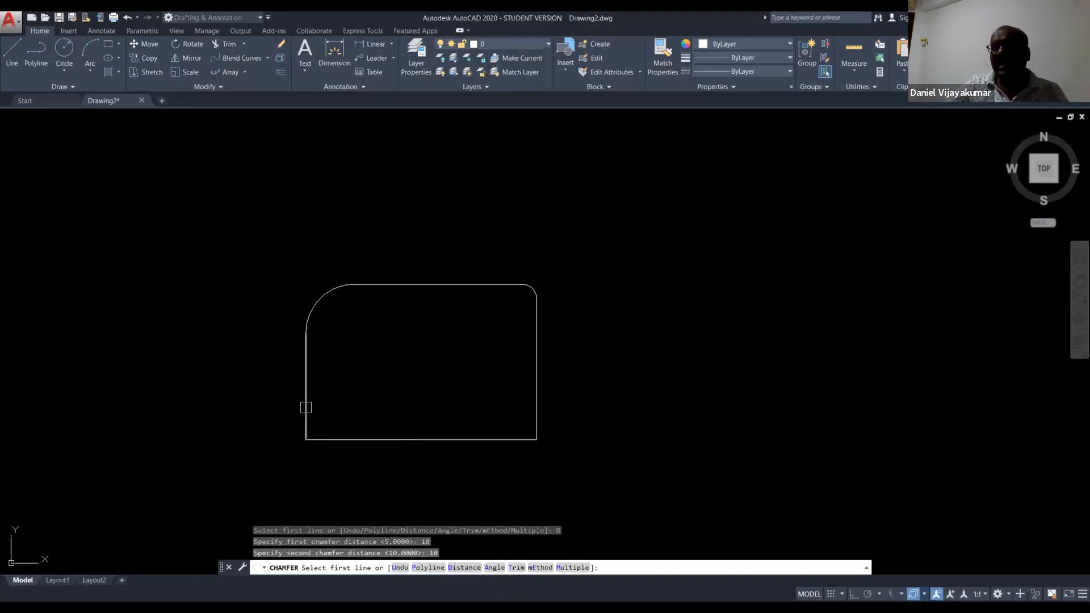
{"action": "left_click", "coordinate": [306, 407]}
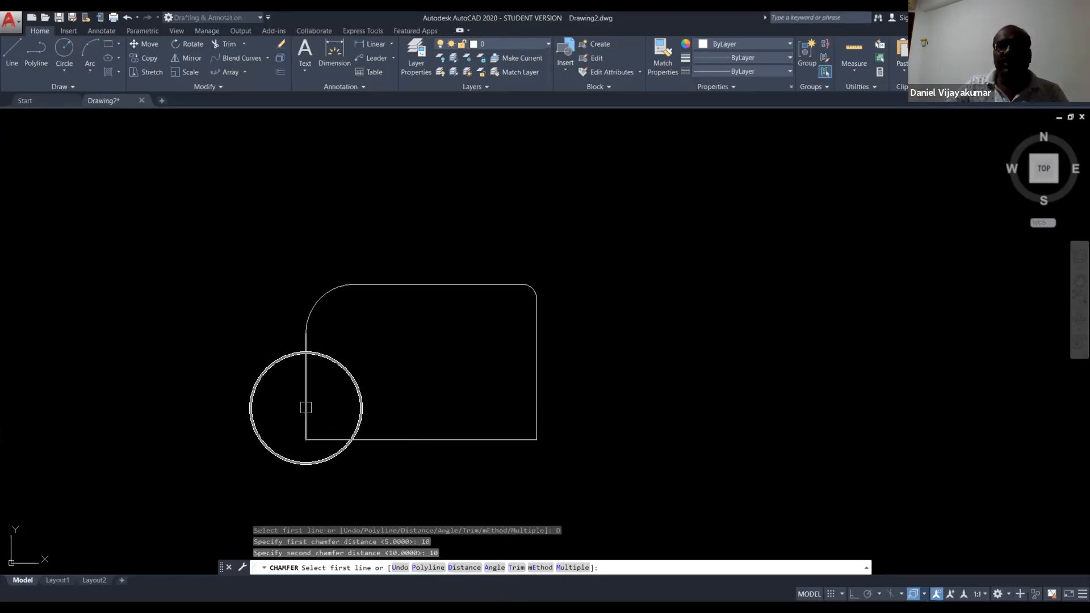
{"action": "left_click", "coordinate": [306, 407]}
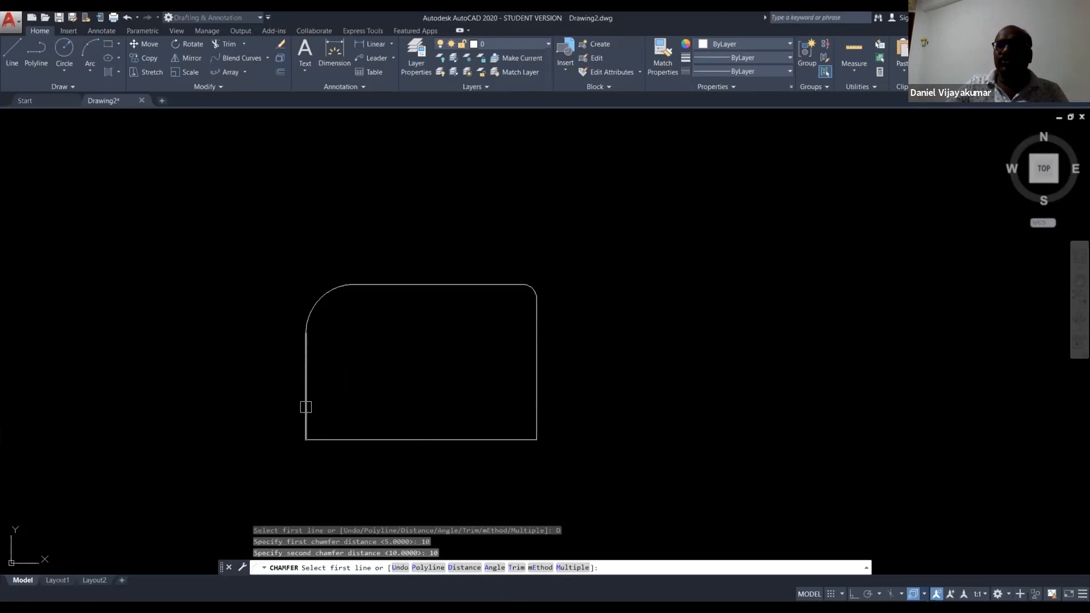
{"action": "left_click", "coordinate": [341, 439]}
- Examine the end vertices of the lower-left chamfer on the selected outline, and clear the selection
{"action": "scroll", "coordinate": [340, 448], "scroll_direction": "up", "scroll_amount": 4}
{"action": "left_click", "coordinate": [316, 369]}
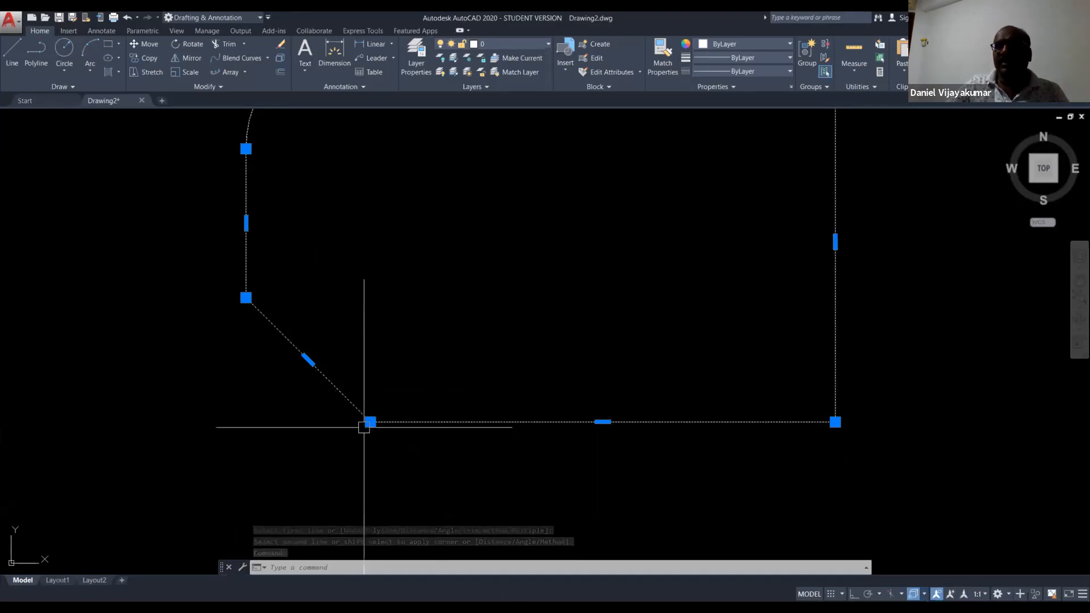
{"action": "mouse_move", "coordinate": [370, 422]}
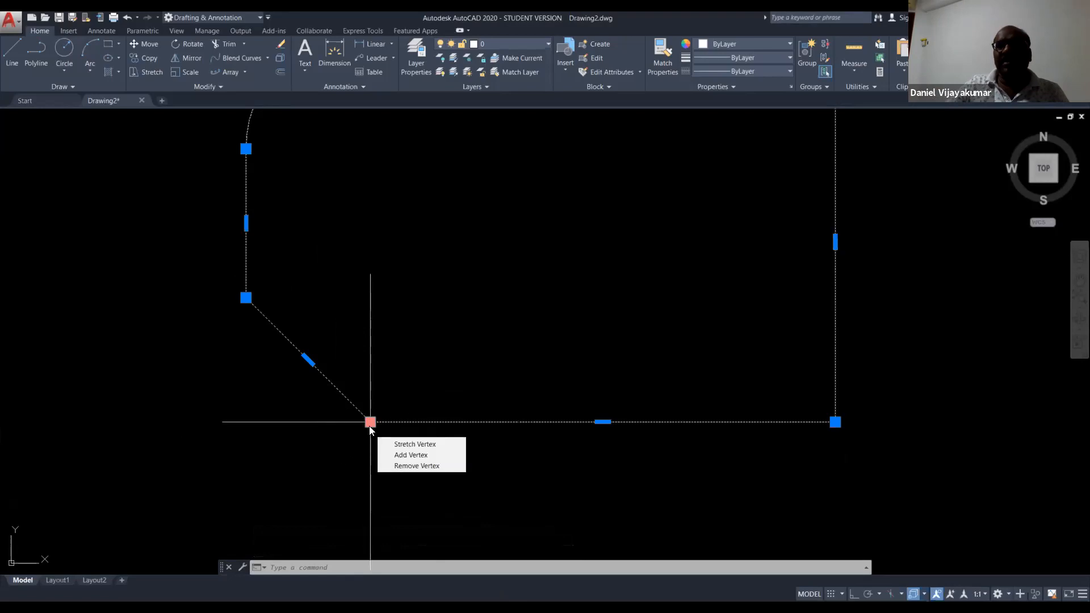
{"action": "mouse_move", "coordinate": [246, 298]}
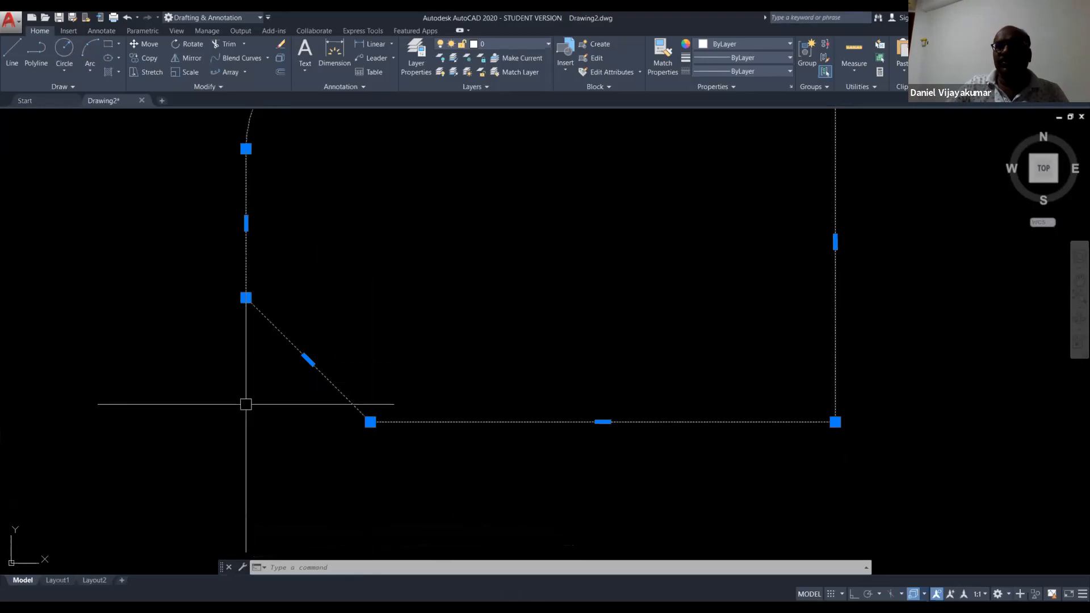
{"action": "key", "text": "ctrl"}
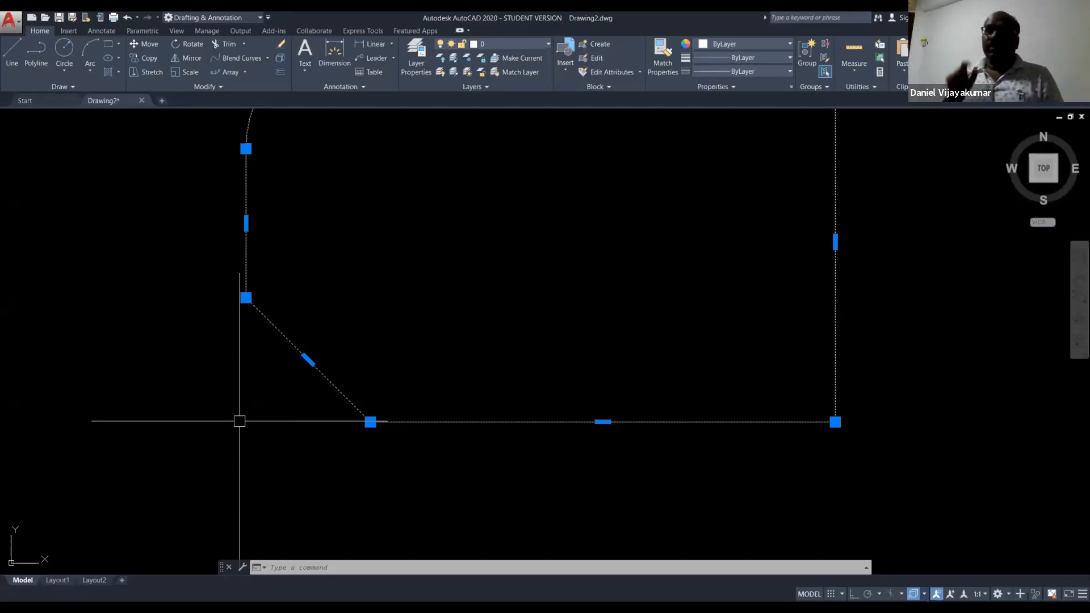
{"action": "key", "text": "Escape"}
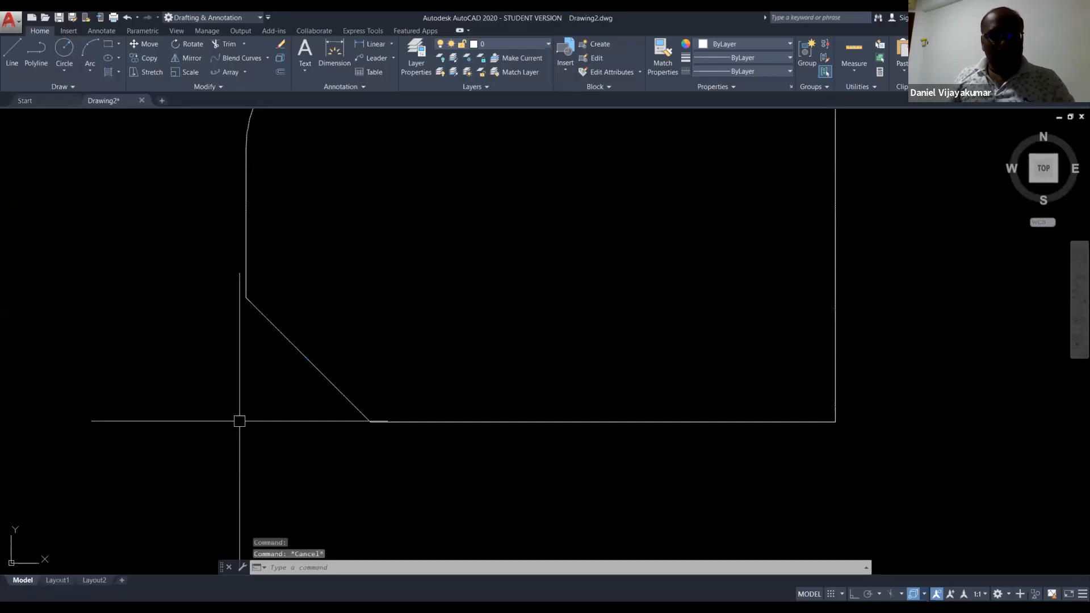
{"action": "type", "text": "cha"}
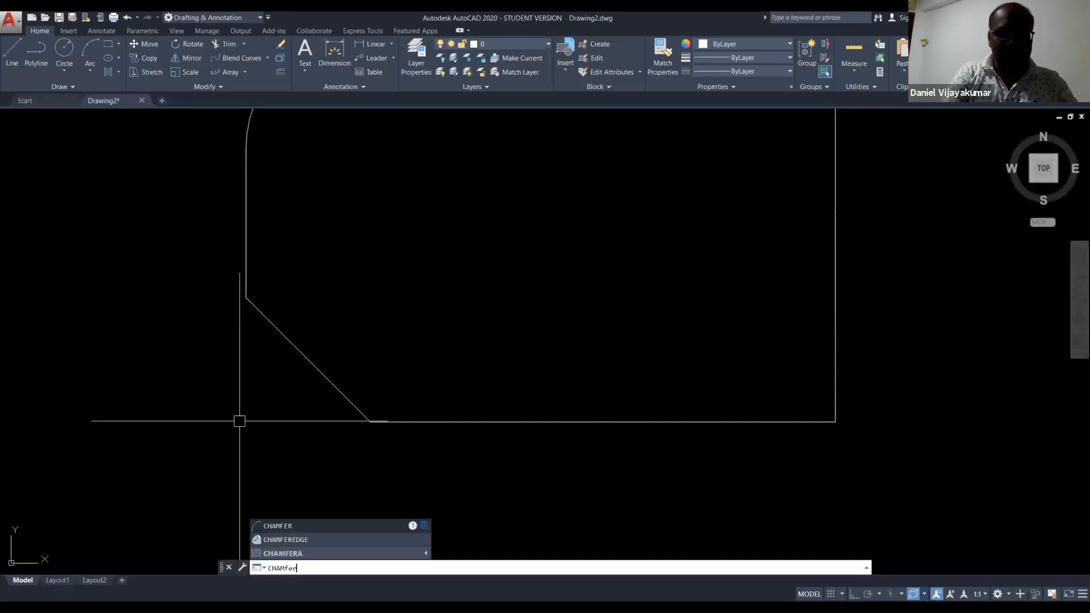
{"action": "key", "text": "Return"}
{"action": "type", "text": "d"}
{"action": "key", "text": "Return"}
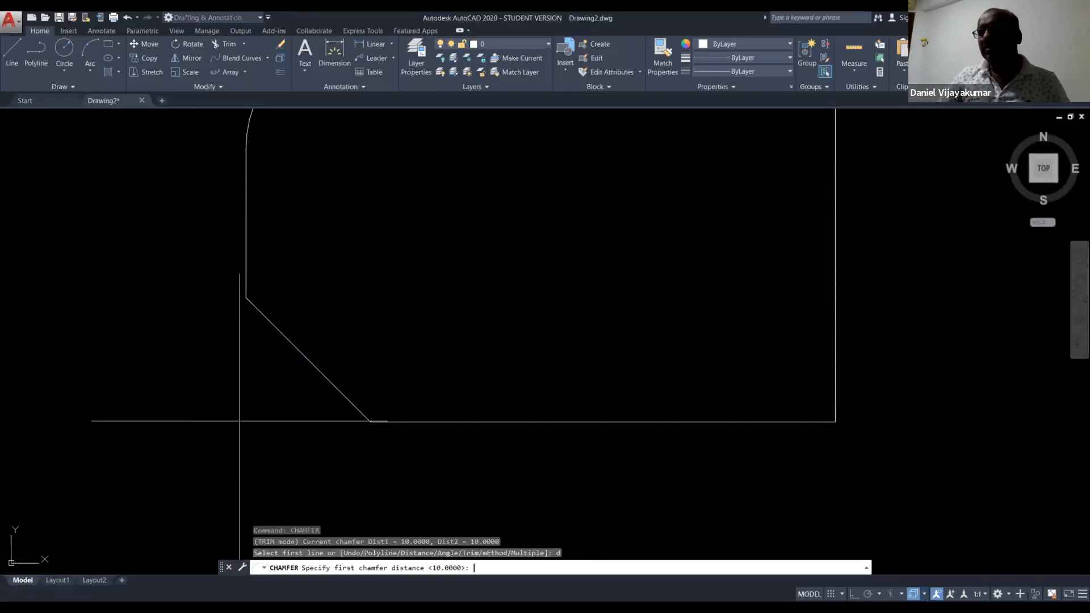
{"action": "key", "text": "Escape"}
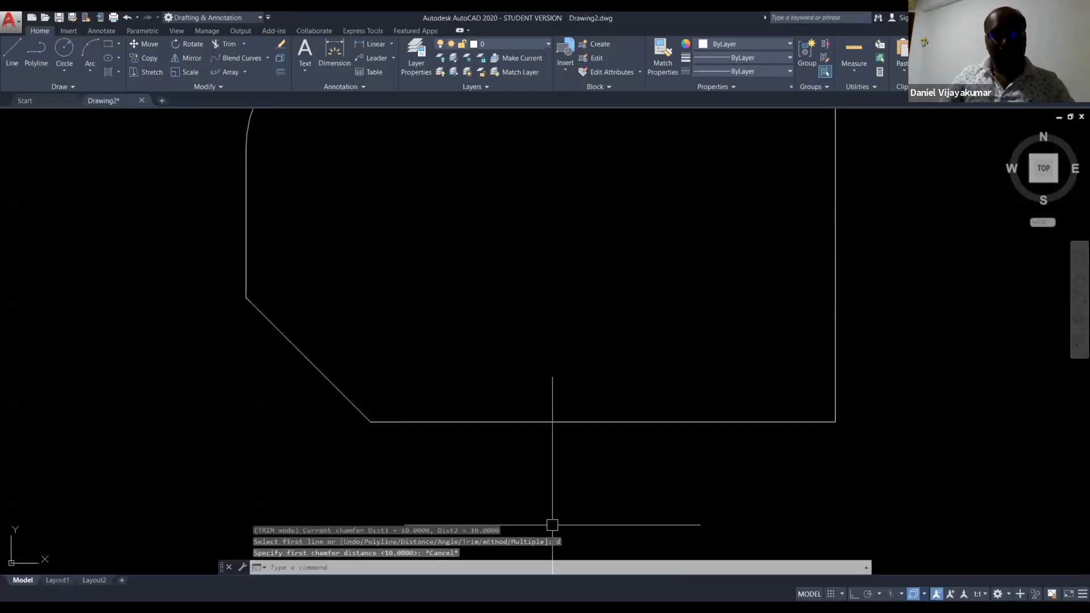
- Chamfer the lower-right corner from the bottom edge to the right edge by the Angle method, with length 5 and angle 45
{"action": "key", "text": "Return"}
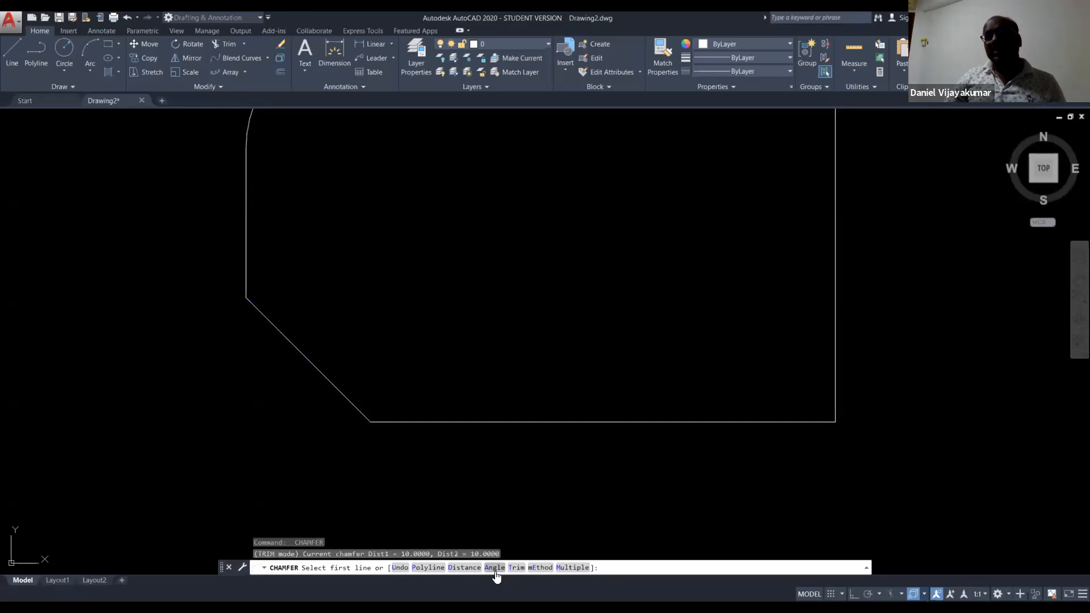
{"action": "left_click", "coordinate": [494, 569]}
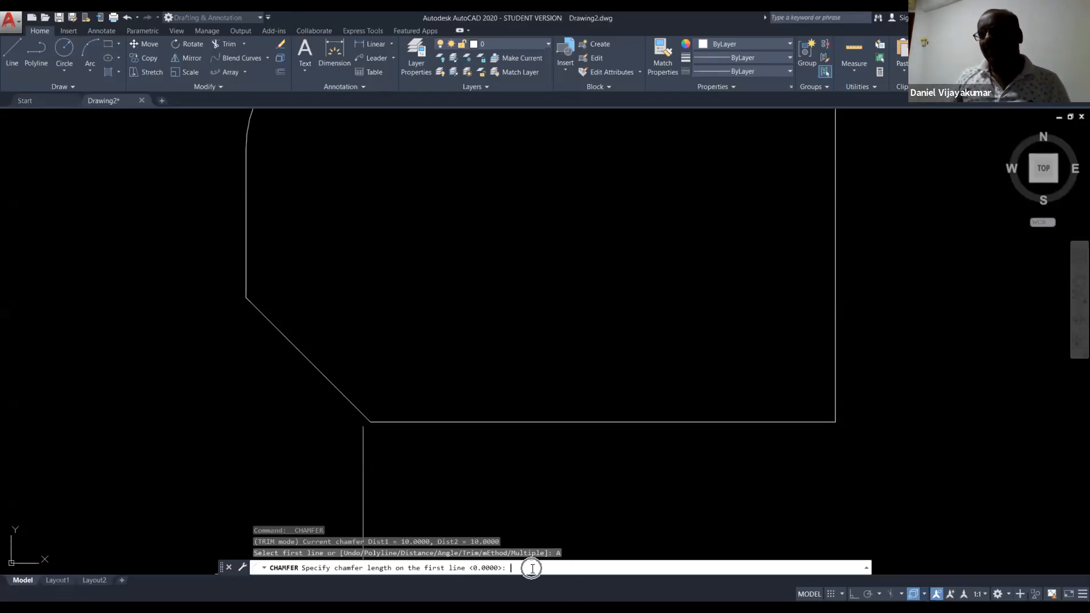
{"action": "type", "text": "5"}
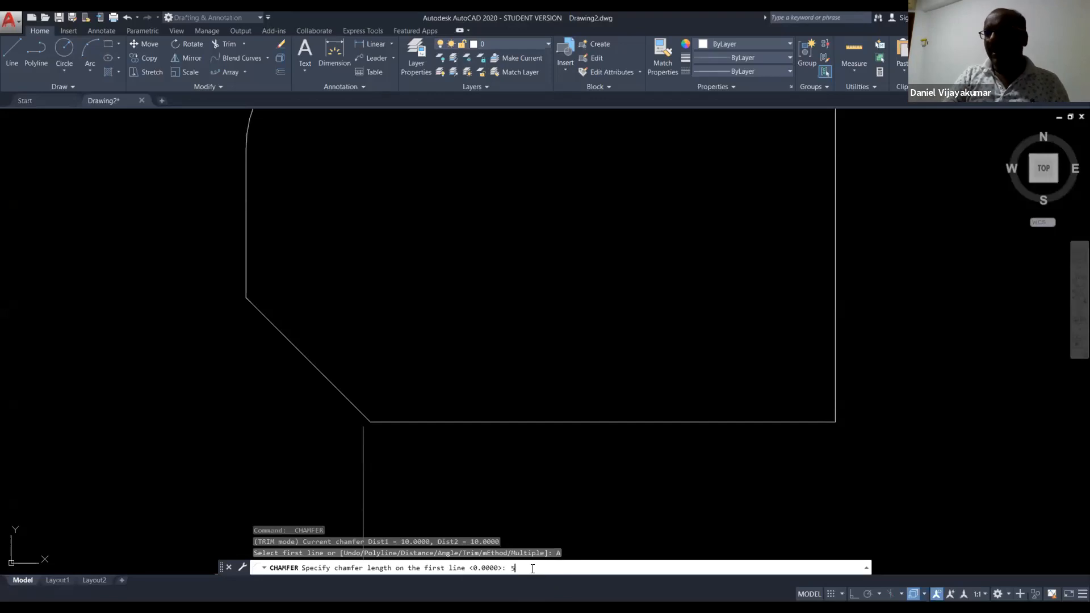
{"action": "key", "text": "Return"}
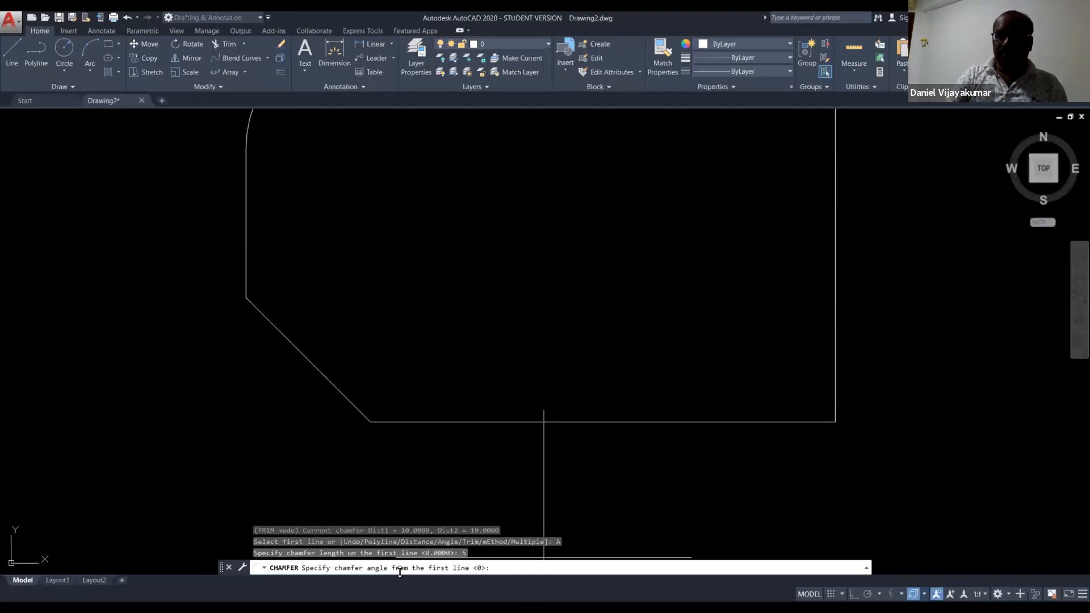
{"action": "type", "text": "45"}
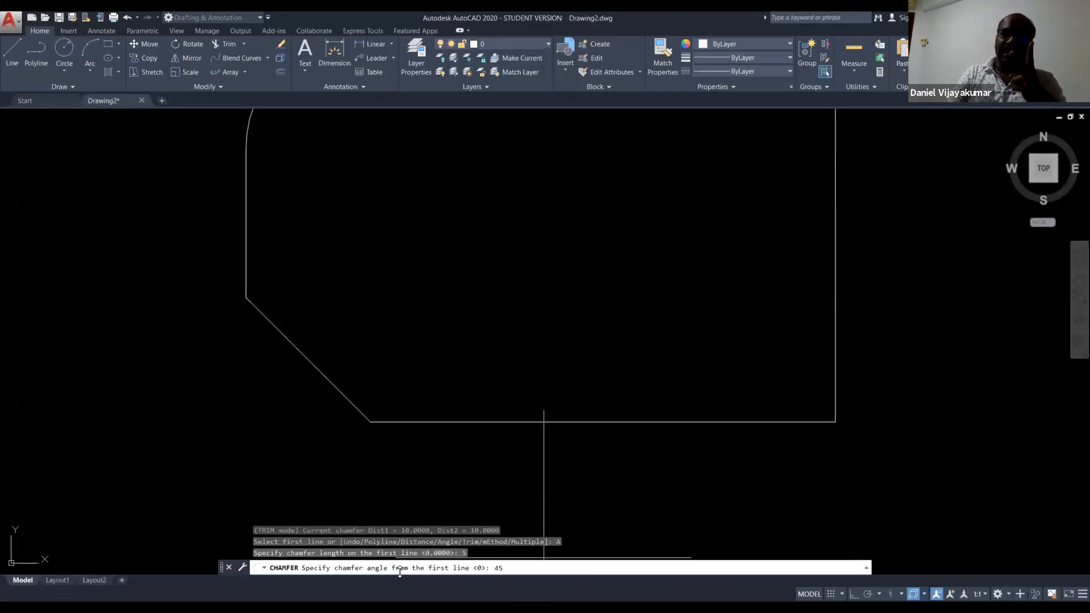
{"action": "key", "text": "Return"}
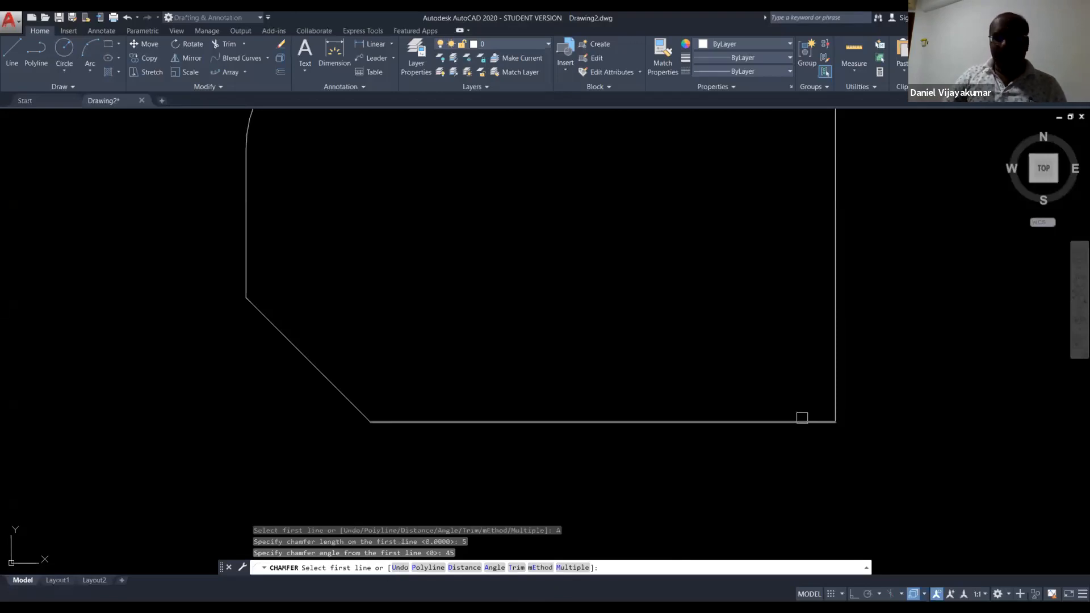
{"action": "left_click", "coordinate": [795, 420]}
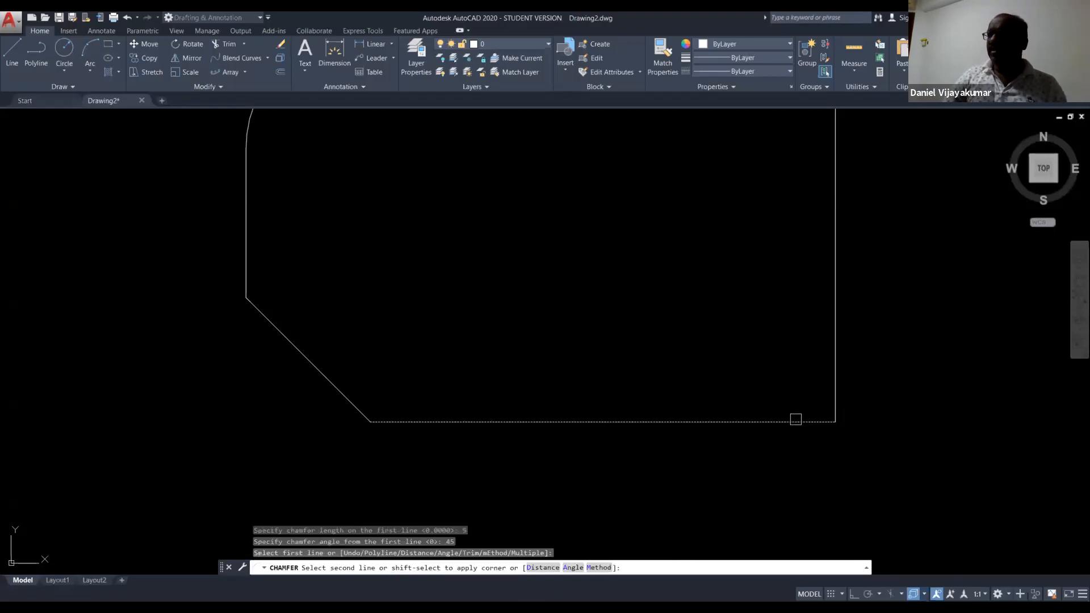
{"action": "left_click", "coordinate": [838, 294]}
- Examine the angled chamfer at the lower-right corner up close and compare it with the rest of the outline
{"action": "scroll", "coordinate": [664, 451], "scroll_direction": "up", "scroll_amount": 5}
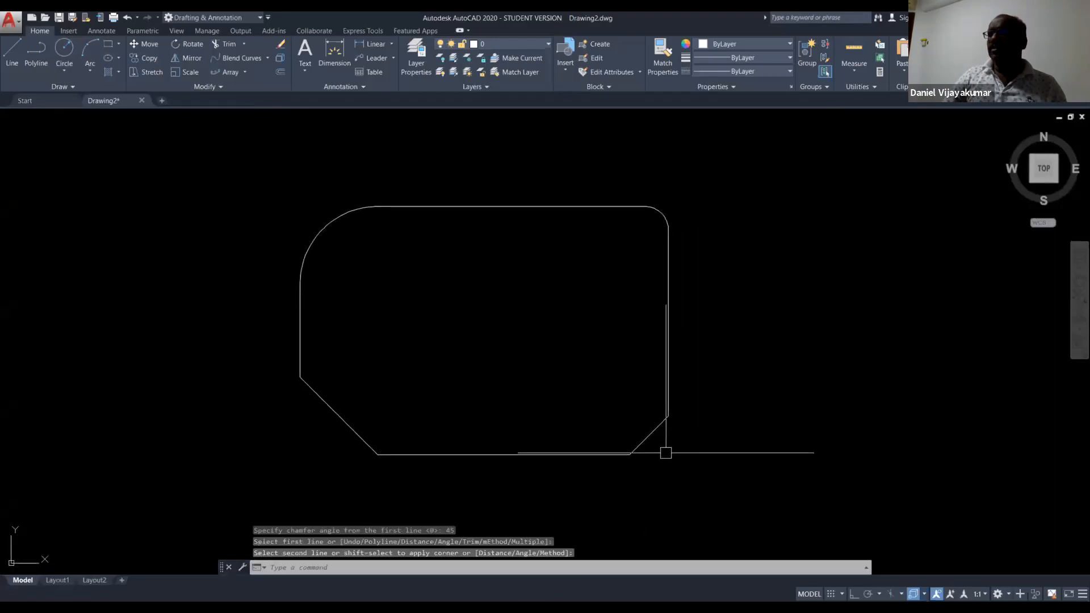
{"action": "scroll", "coordinate": [665, 454], "scroll_direction": "up", "scroll_amount": 1}
{"action": "middle_click_drag", "start_coordinate": [665, 454], "coordinate": [588, 434]}
{"action": "scroll", "coordinate": [588, 434], "scroll_direction": "down", "scroll_amount": 1}
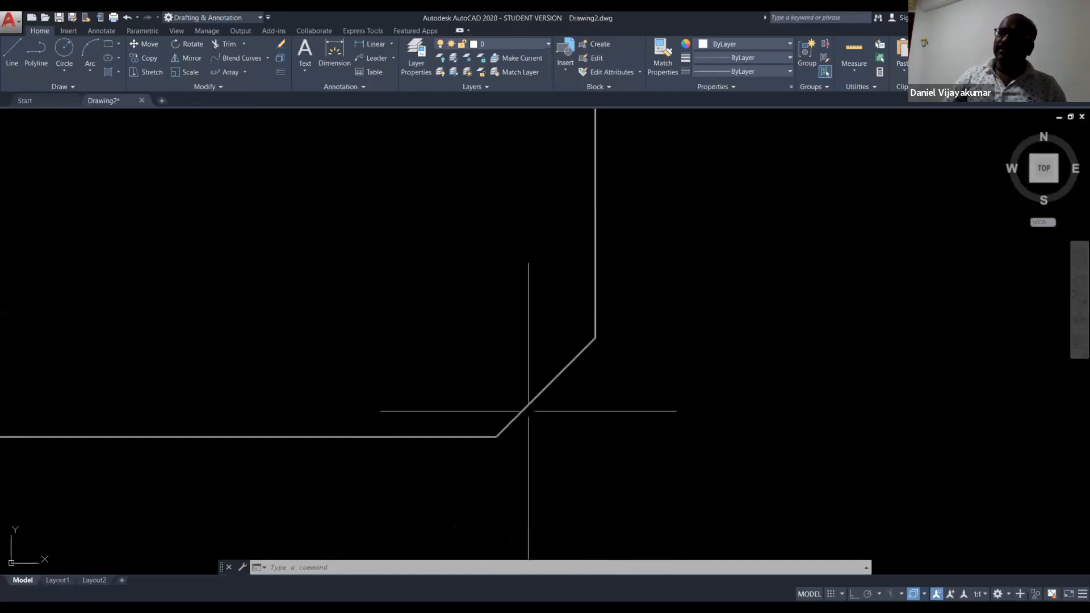
{"action": "left_click", "coordinate": [516, 417]}
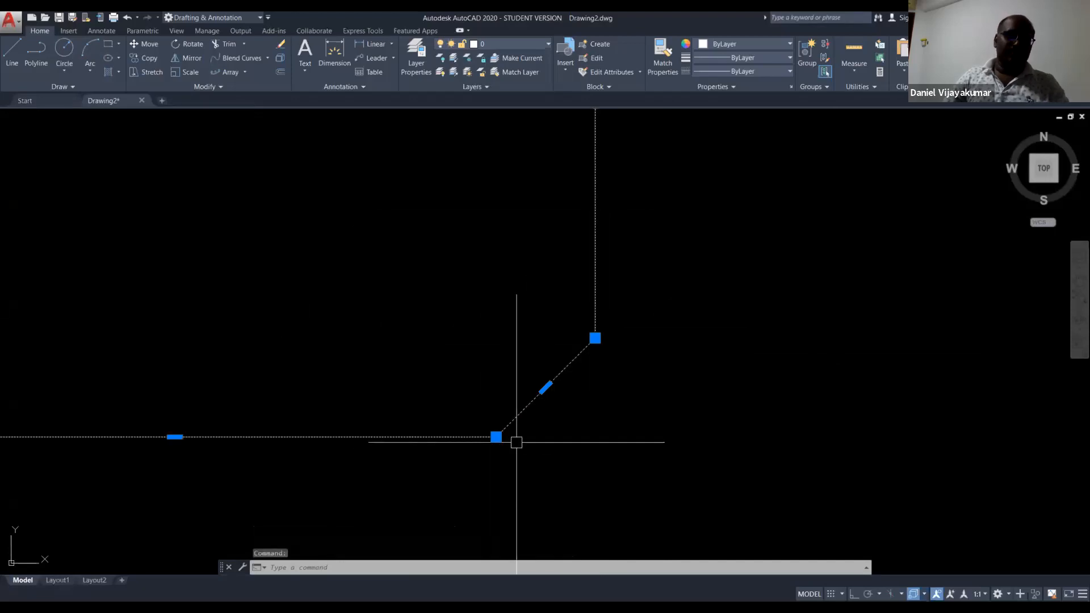
{"action": "key", "text": "Escape"}
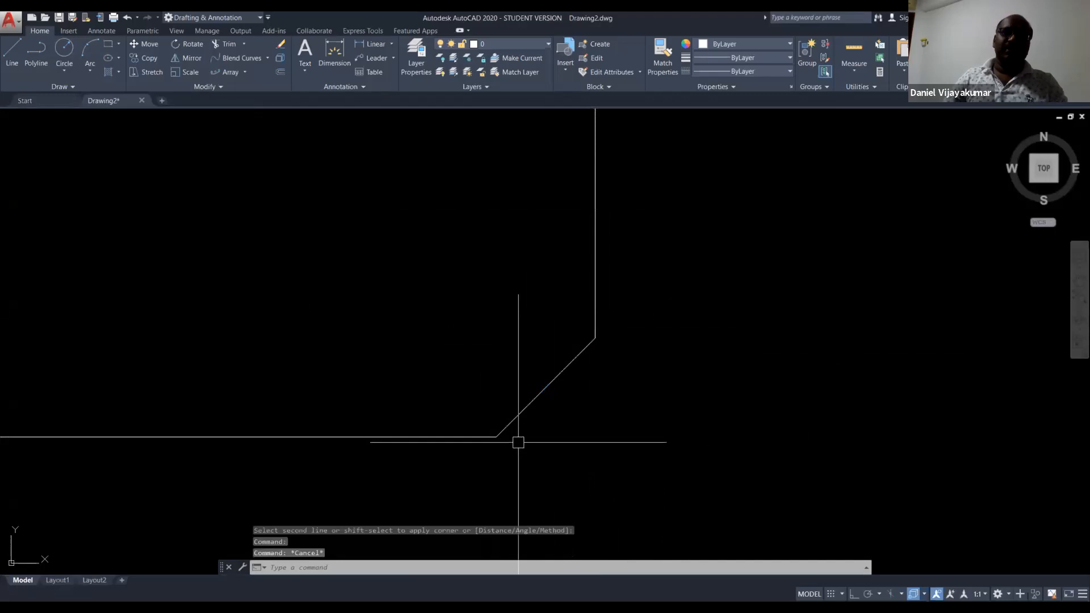
{"action": "scroll", "coordinate": [518, 442], "scroll_direction": "down", "scroll_amount": 2}
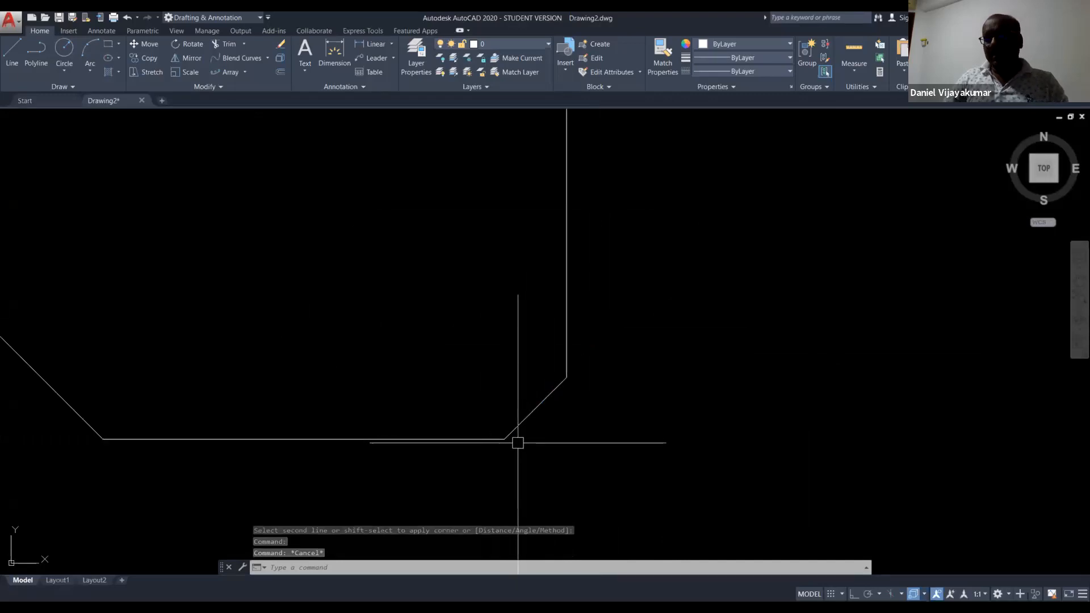
{"action": "middle_click_drag", "start_coordinate": [518, 442], "coordinate": [567, 438]}
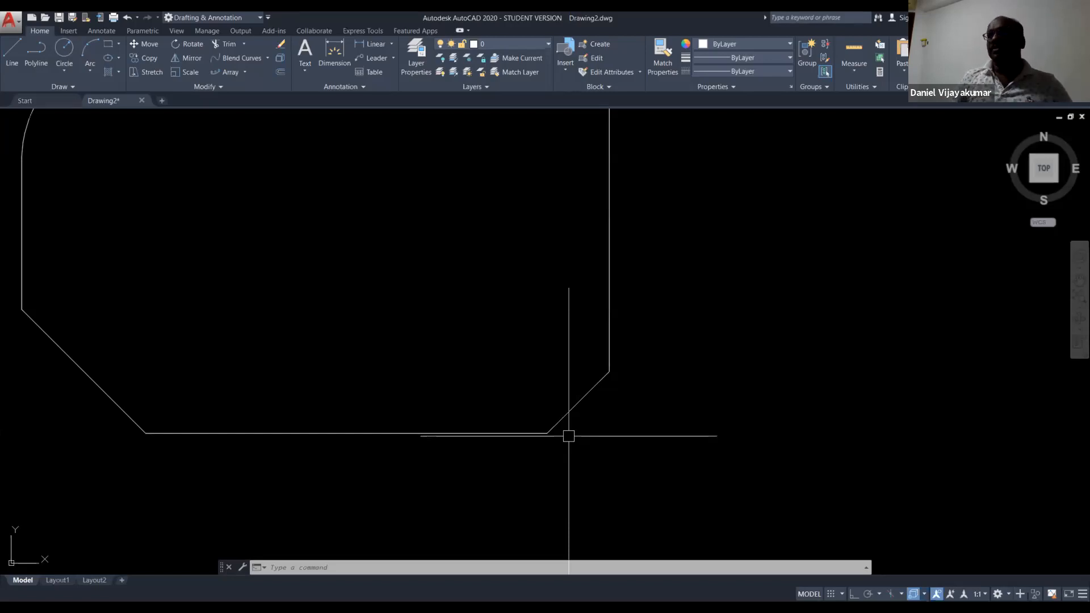
{"action": "middle_click_drag", "start_coordinate": [248, 256], "coordinate": [270, 298]}
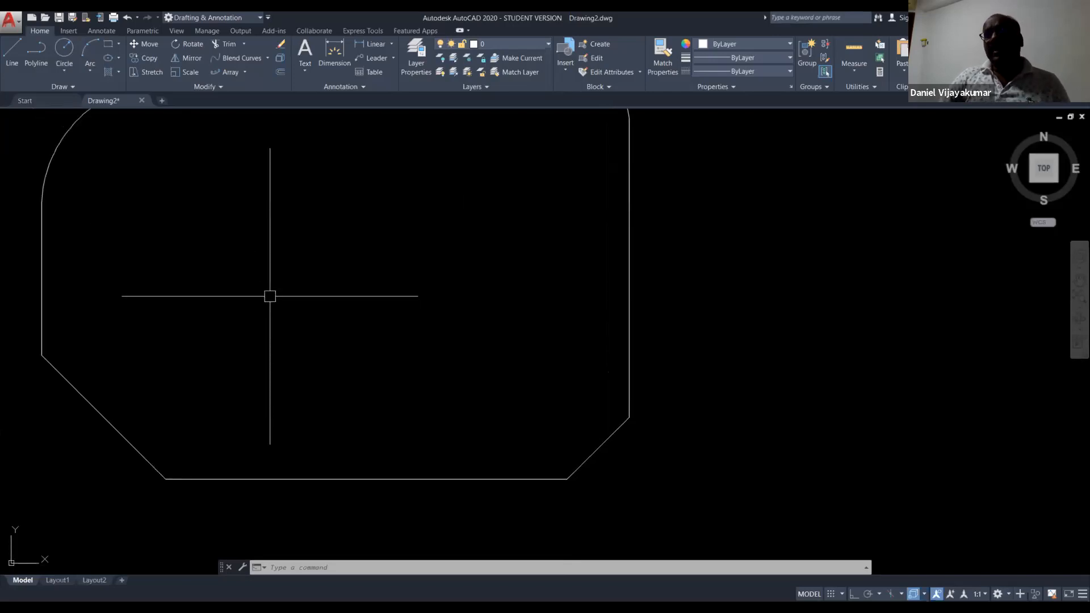
{"action": "scroll", "coordinate": [270, 296], "scroll_direction": "down", "scroll_amount": 4}
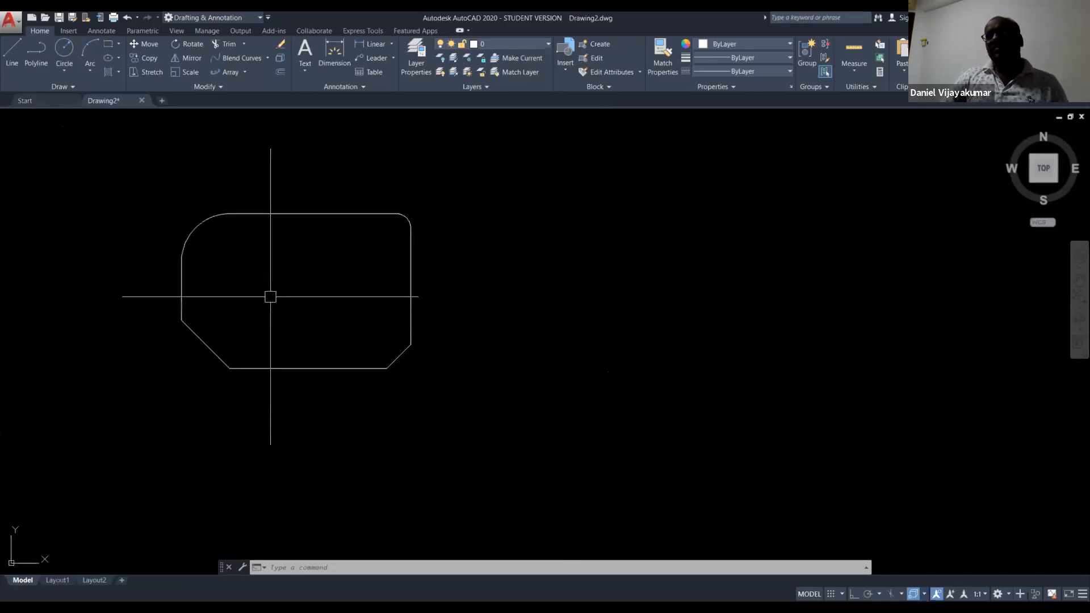
- Select the filleted and chamfered outline to examine it as a single object, and clear the selection
{"action": "left_click", "coordinate": [462, 303]}
{"action": "left_click", "coordinate": [383, 297]}
{"action": "middle_click_drag", "start_coordinate": [390, 310], "coordinate": [422, 310]}
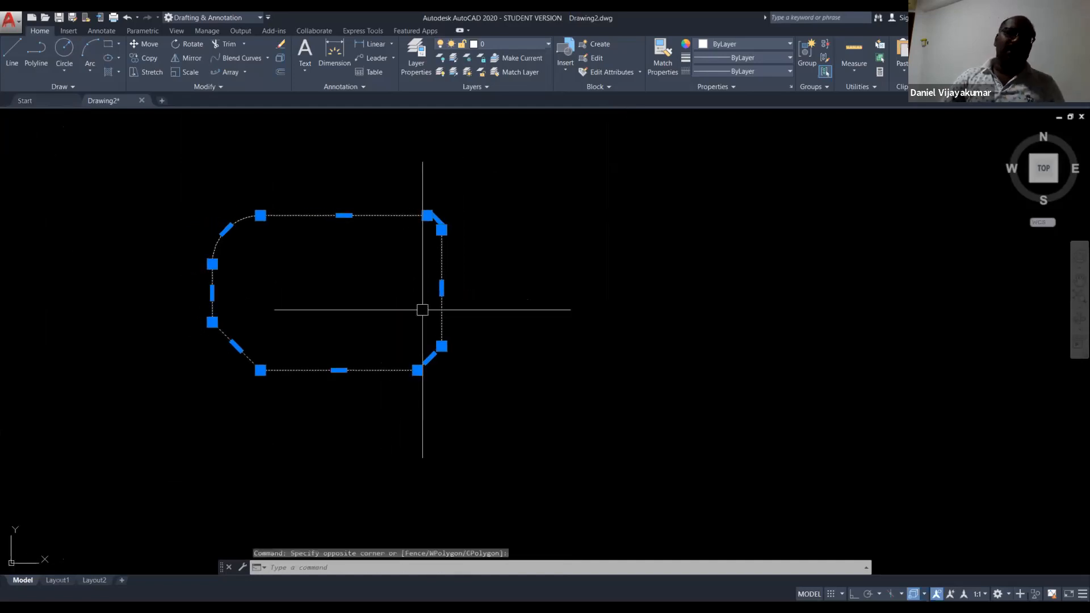
{"action": "middle_click_drag", "start_coordinate": [483, 369], "coordinate": [479, 390]}
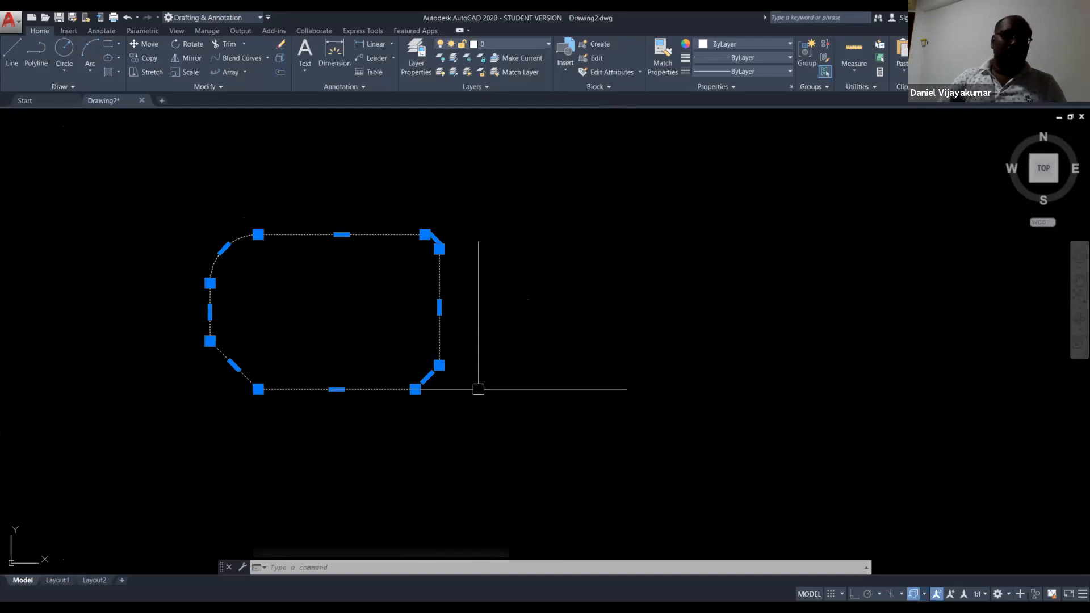
{"action": "key", "text": "Escape"}
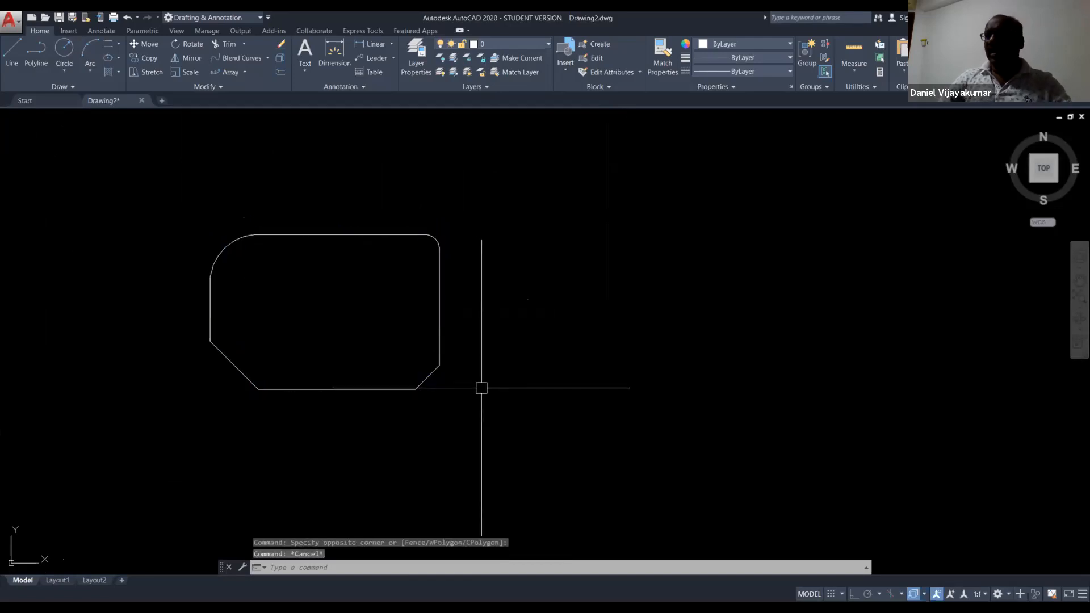
- Draw a closed four-sided shape about 29 units high with separate lines beside the chamfered outline, using Ortho mode for its first three sides
{"action": "type", "text": "l"}
{"action": "key", "text": "Return"}
{"action": "left_click", "coordinate": [587, 428]}
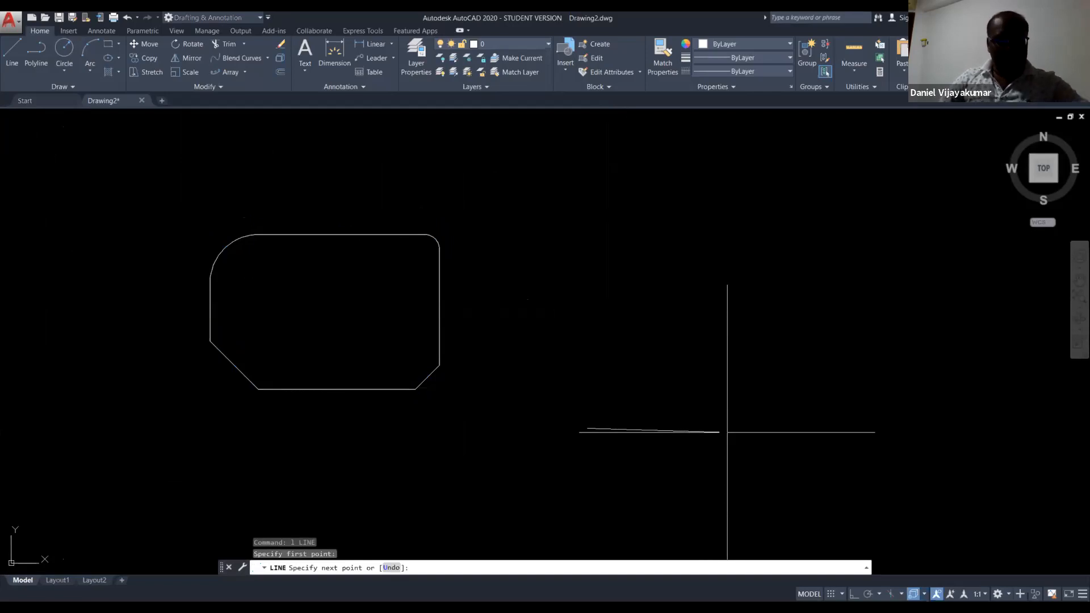
{"action": "key", "text": "F8"}
{"action": "left_click", "coordinate": [742, 436]}
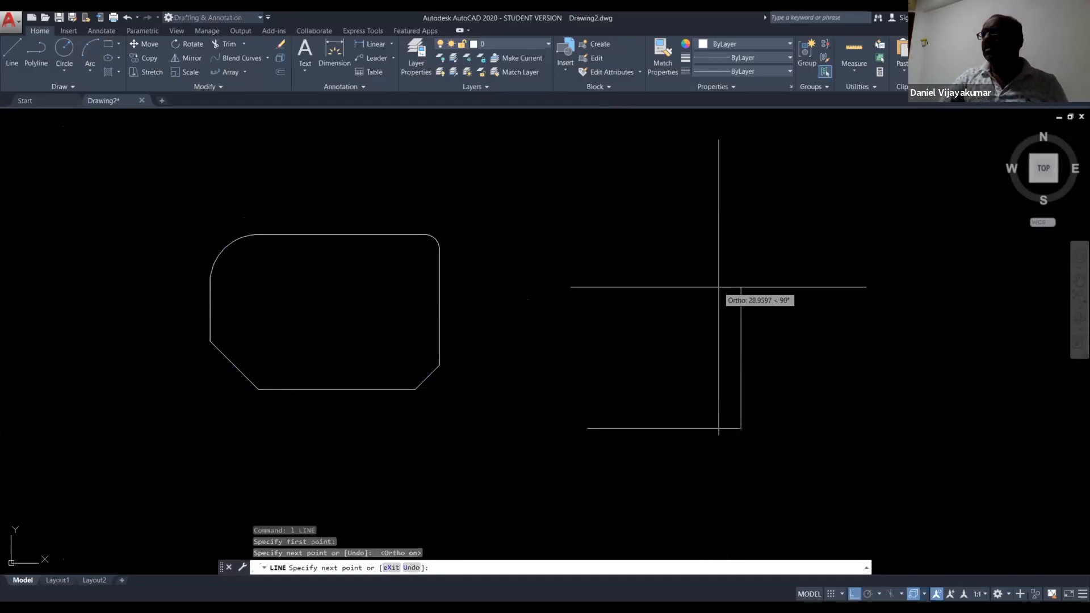
{"action": "left_click", "coordinate": [718, 283]}
{"action": "left_click", "coordinate": [580, 301]}
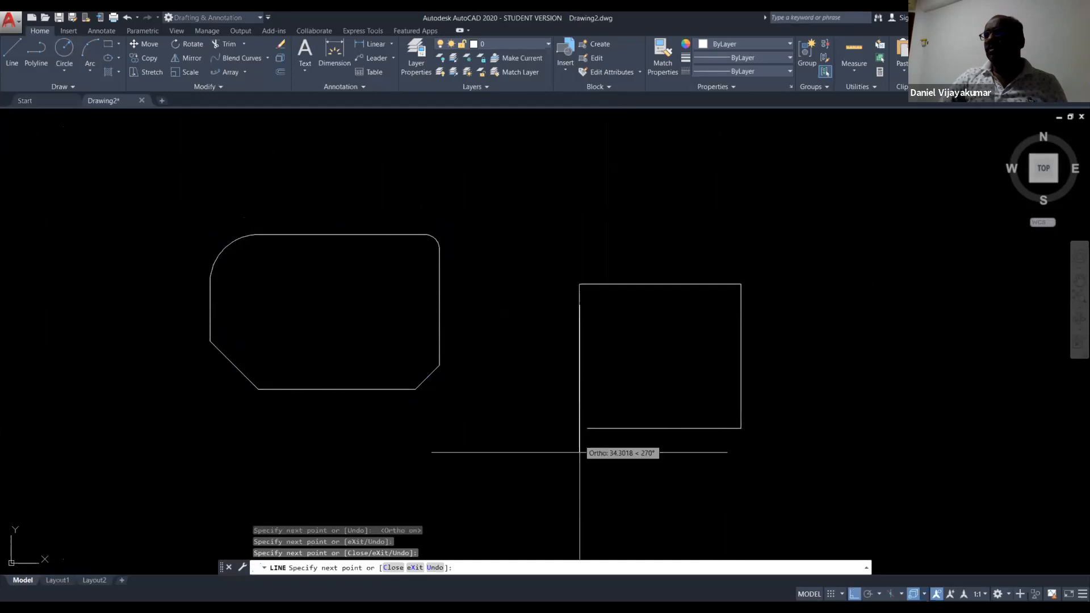
{"action": "left_click", "coordinate": [587, 428]}
{"action": "key", "text": "Escape"}
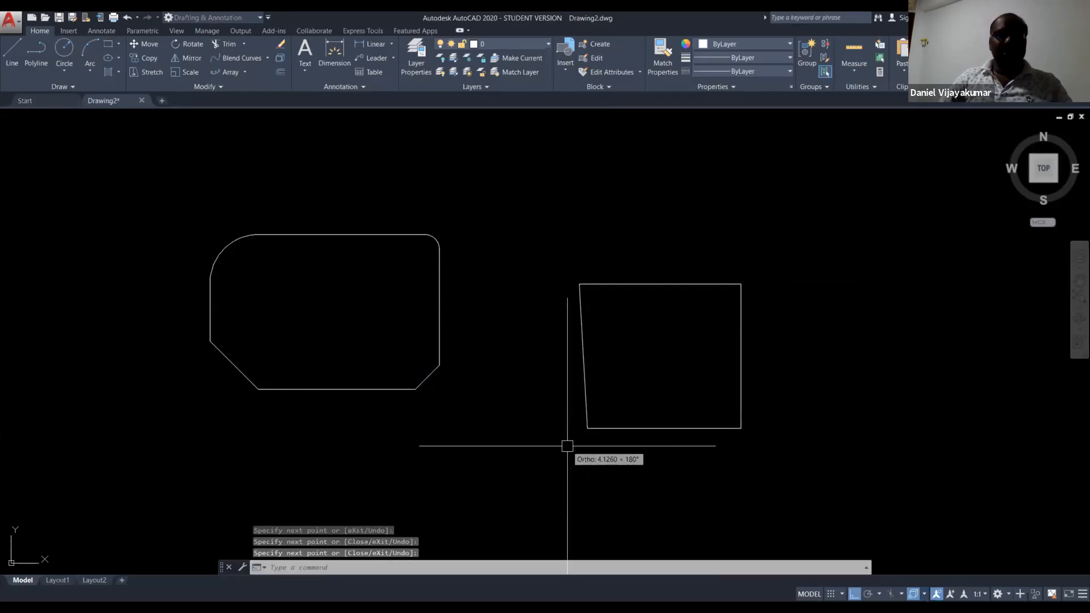
- Select the four-sided shape's lines one by one to examine them as separate objects, and clear the selection
{"action": "scroll", "coordinate": [571, 449], "scroll_direction": "up", "scroll_amount": 2}
{"action": "left_click", "coordinate": [656, 409]}
{"action": "left_click", "coordinate": [937, 338]}
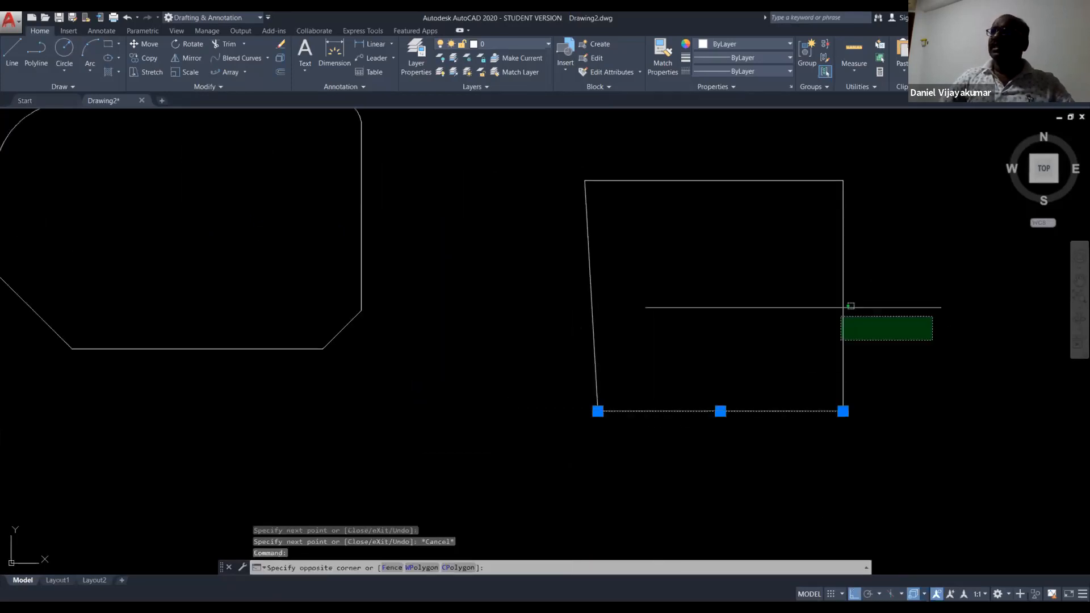
{"action": "left_click", "coordinate": [847, 307]}
{"action": "left_click", "coordinate": [747, 263]}
{"action": "left_click", "coordinate": [641, 159]}
{"action": "left_click", "coordinate": [665, 309]}
{"action": "left_click", "coordinate": [527, 293]}
{"action": "scroll", "coordinate": [532, 302], "scroll_direction": "down", "scroll_amount": 4}
{"action": "key", "text": "Escape"}
- Select the chamfered outline to compare it with the shape made of separate lines, and clear the selection
{"action": "left_click", "coordinate": [512, 320]}
{"action": "left_click", "coordinate": [481, 308]}
{"action": "scroll", "coordinate": [481, 310], "scroll_direction": "up", "scroll_amount": 3}
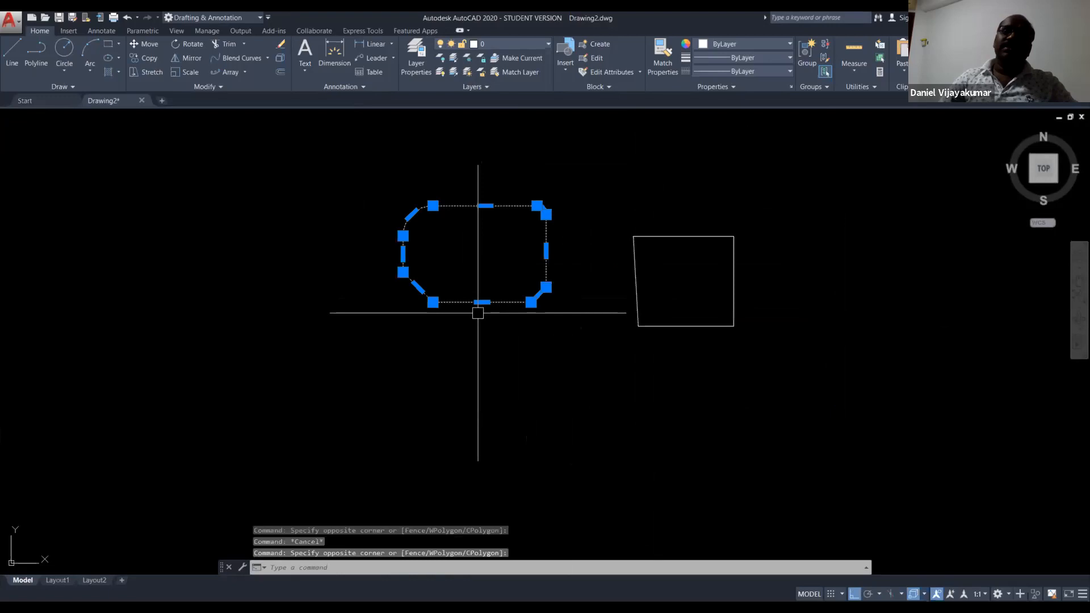
{"action": "middle_click_drag", "start_coordinate": [478, 313], "coordinate": [462, 334]}
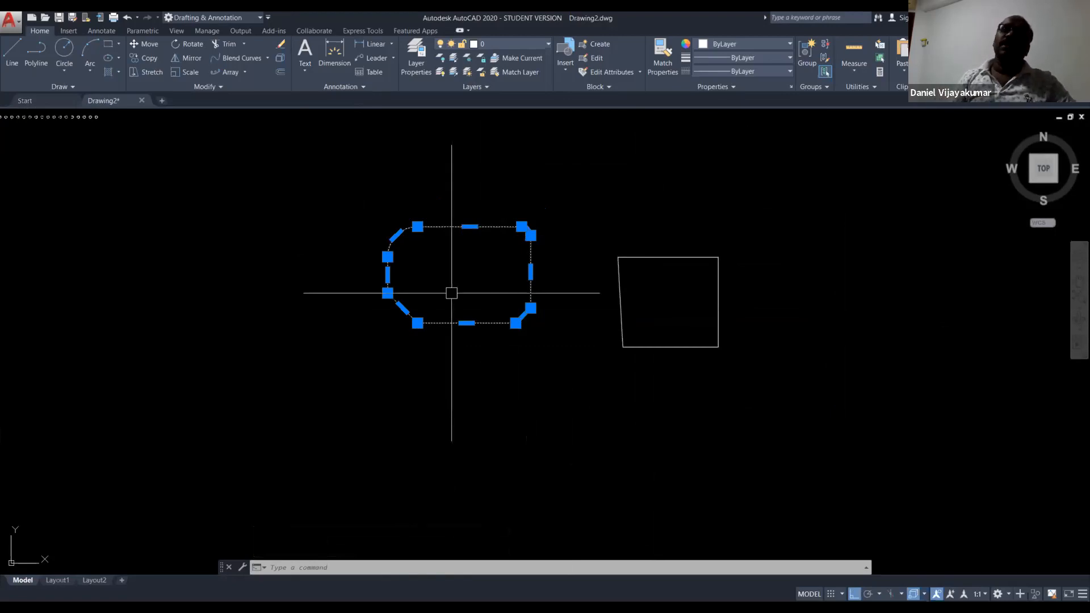
{"action": "key", "text": "Escape"}
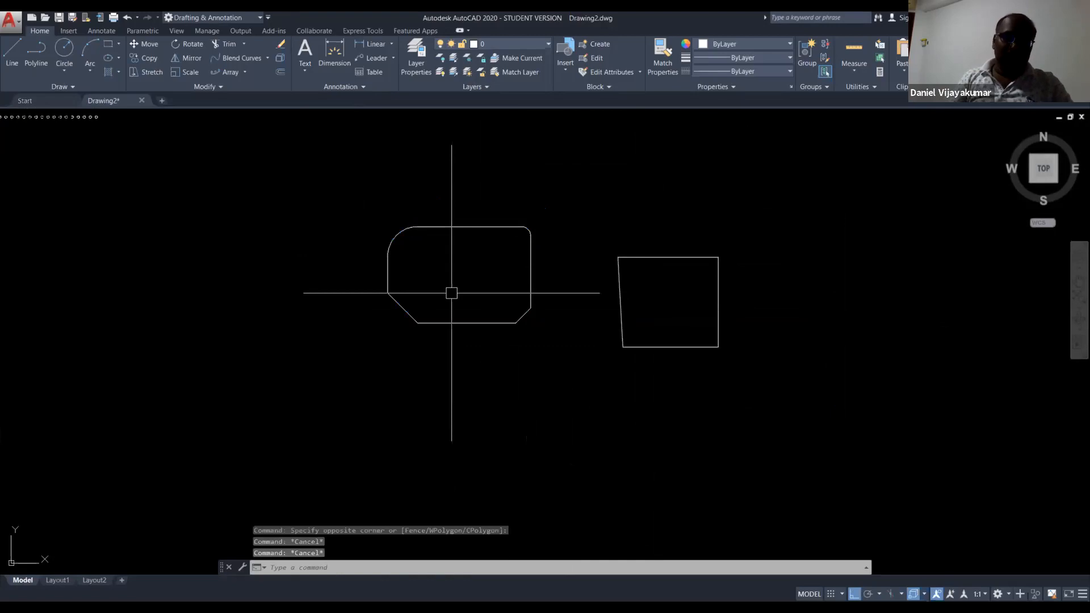
- Explode the filleted and chamfered outline into separate segments
{"action": "type", "text": "EXPL"}
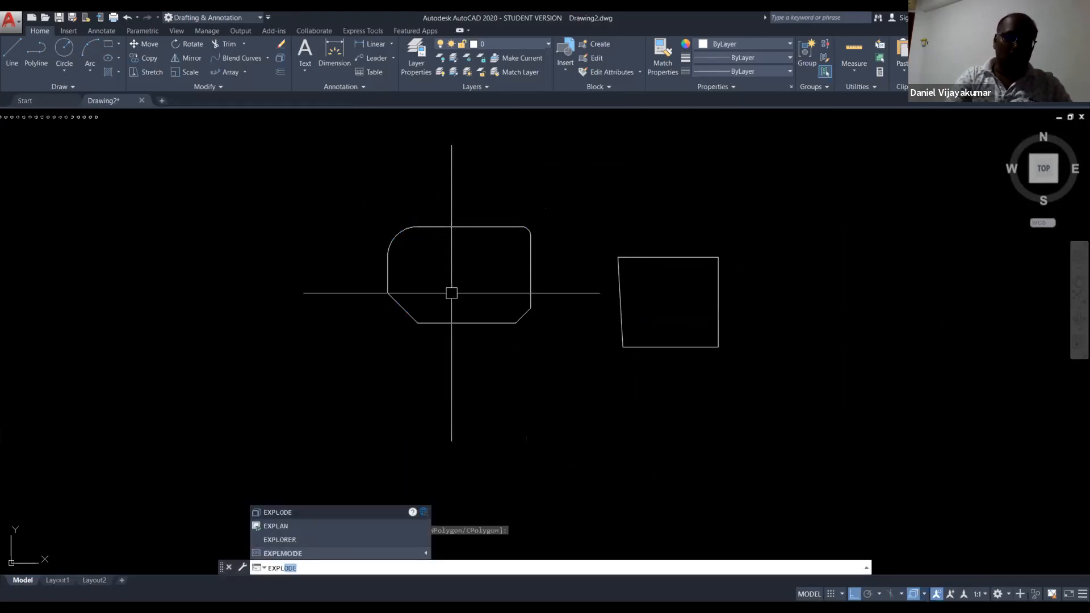
{"action": "type", "text": "ODE"}
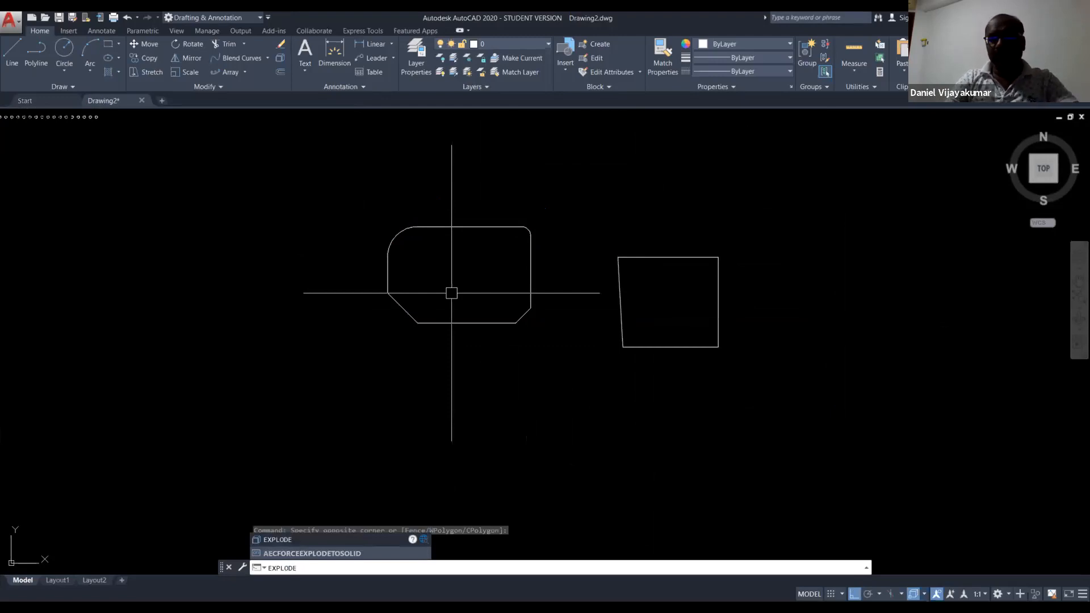
{"action": "key", "text": "Return"}
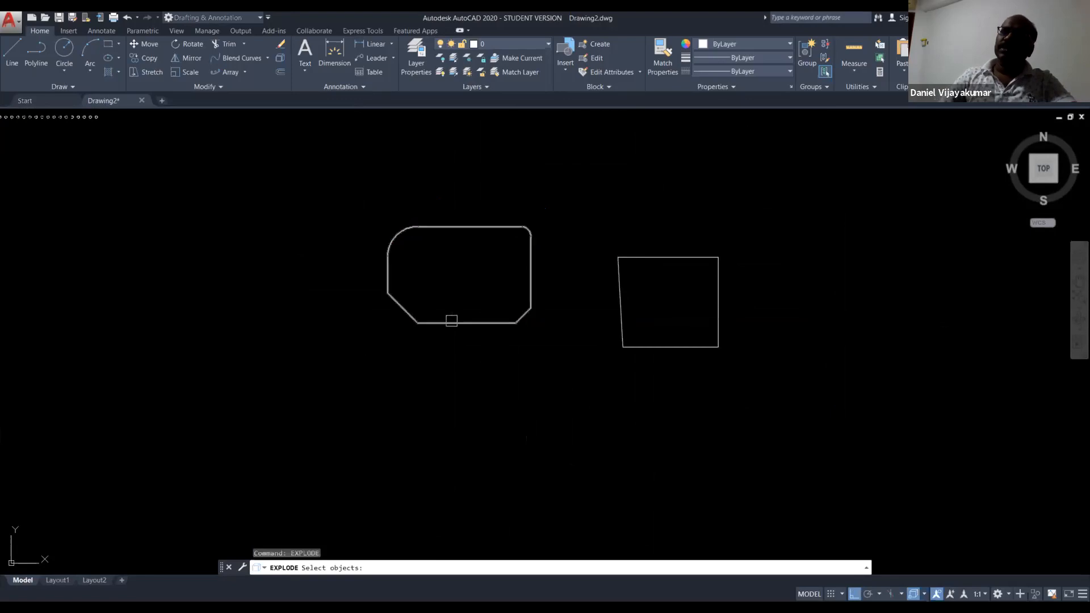
{"action": "left_click", "coordinate": [451, 321]}
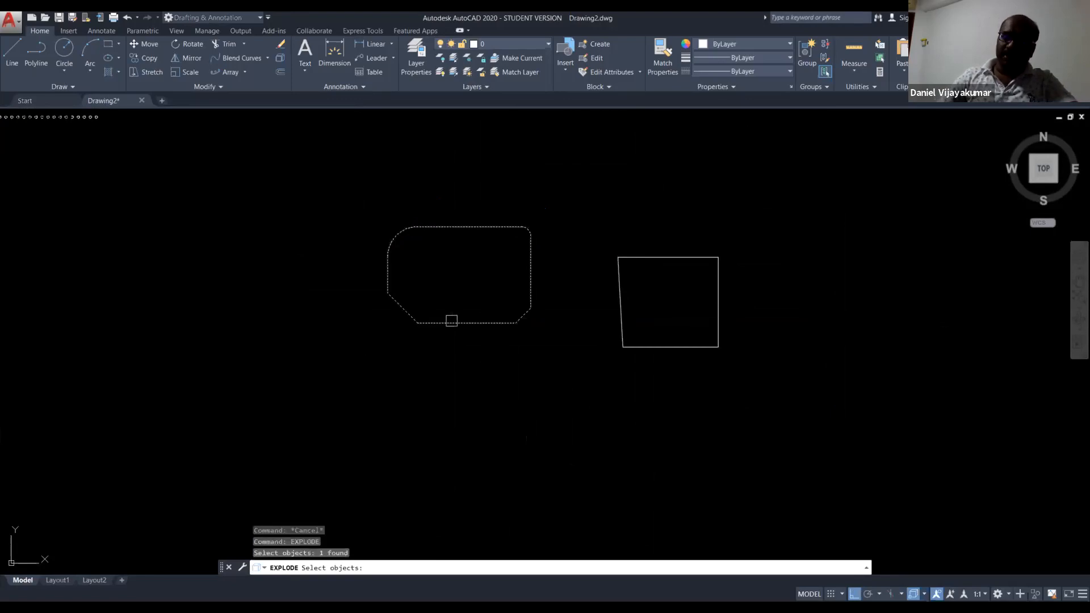
{"action": "key", "text": "Return"}
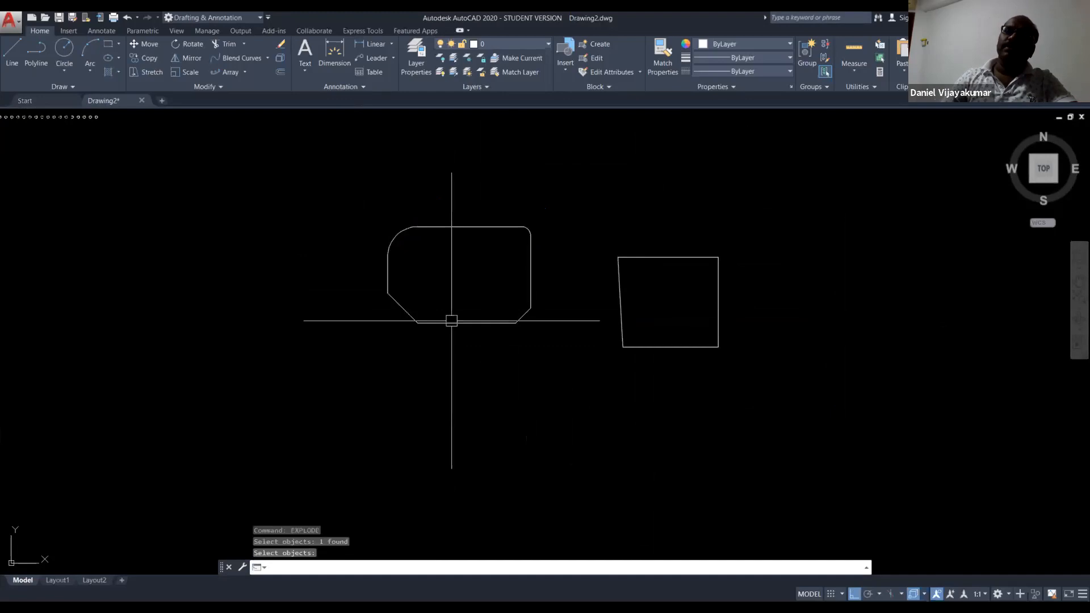
- Select segments of the exploded outline to examine how they are separated, and clear the selection
{"action": "left_click", "coordinate": [465, 321]}
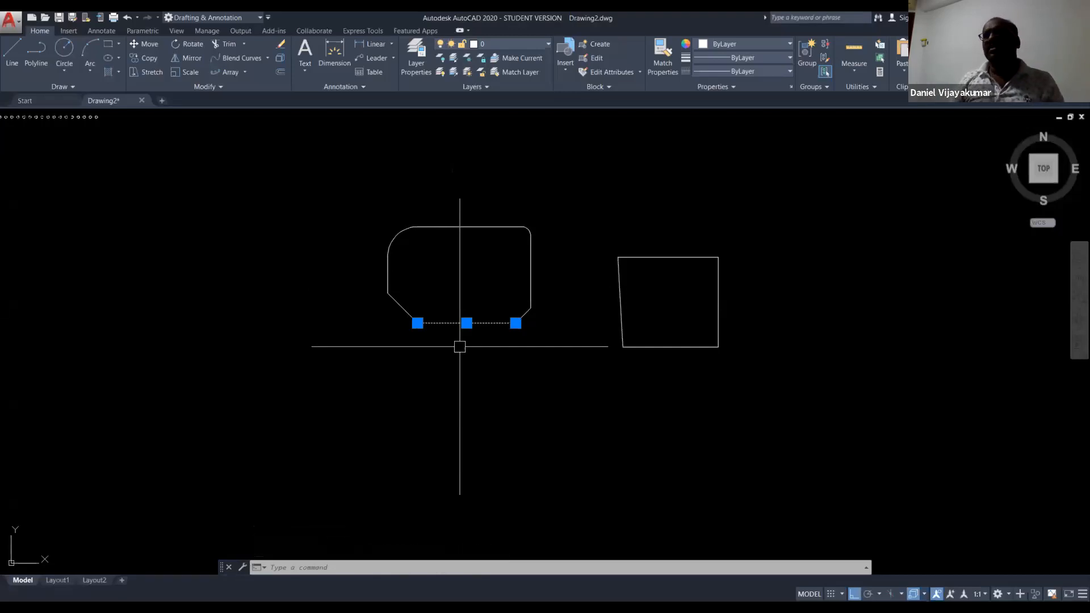
{"action": "key", "text": "Escape"}
{"action": "left_click", "coordinate": [476, 347]}
{"action": "left_click", "coordinate": [456, 290]}
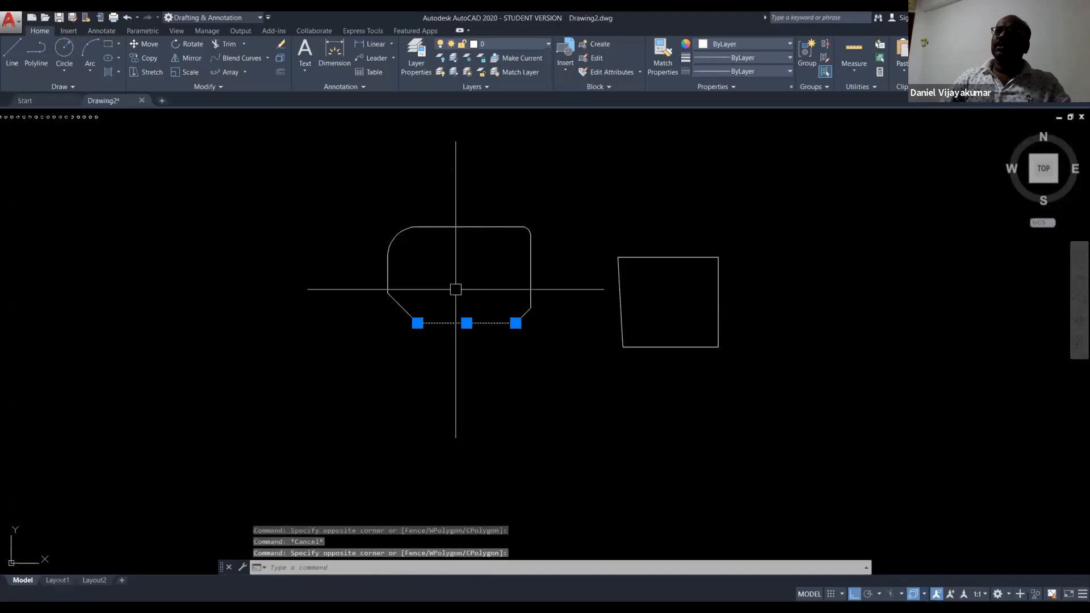
{"action": "middle_click_drag", "start_coordinate": [458, 290], "coordinate": [361, 348]}
{"action": "left_click", "coordinate": [461, 341]}
{"action": "left_click", "coordinate": [408, 319]}
{"action": "key", "text": "Escape"}
- Explode the path array of circles along the bent path
{"action": "middle_click_drag", "start_coordinate": [413, 278], "coordinate": [410, 404]}
{"action": "scroll", "coordinate": [410, 405], "scroll_direction": "down", "scroll_amount": 2}
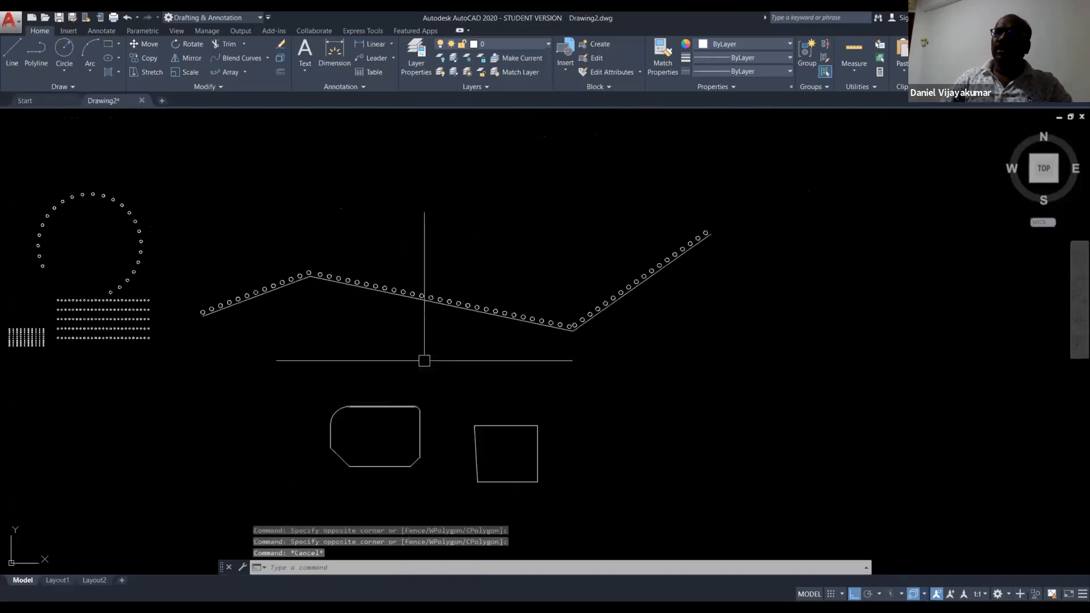
{"action": "left_click", "coordinate": [462, 304]}
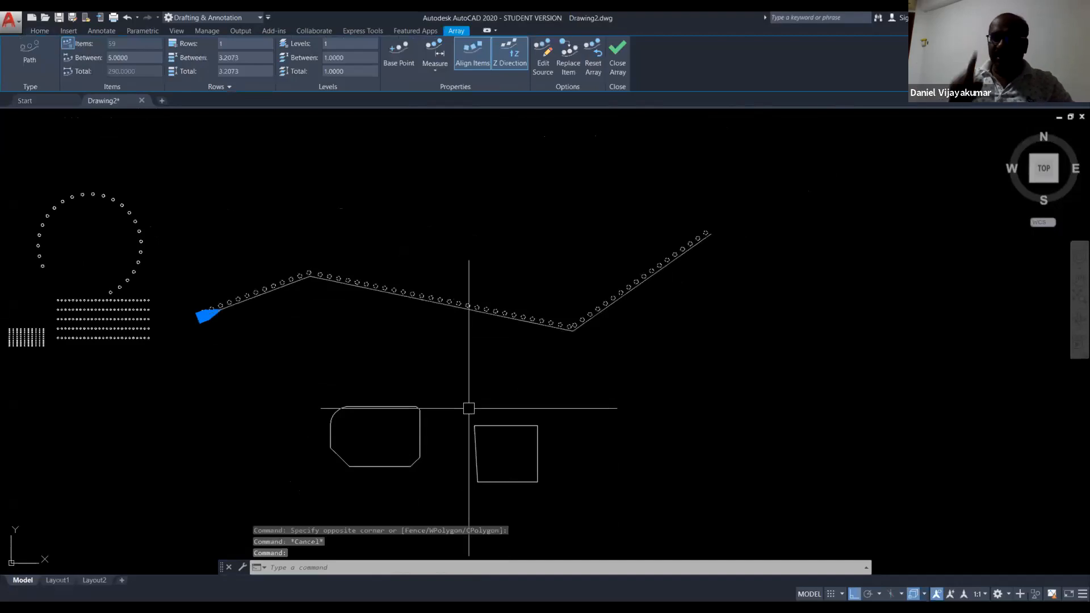
{"action": "type", "text": "explod"}
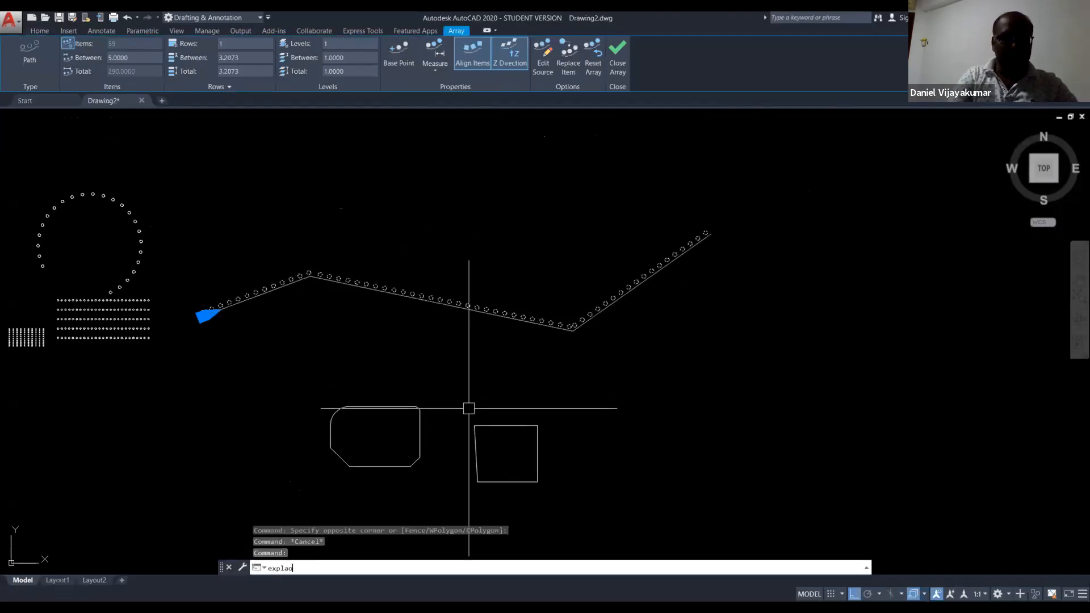
{"action": "type", "text": "s"}
{"action": "key", "text": "BackSpace"}
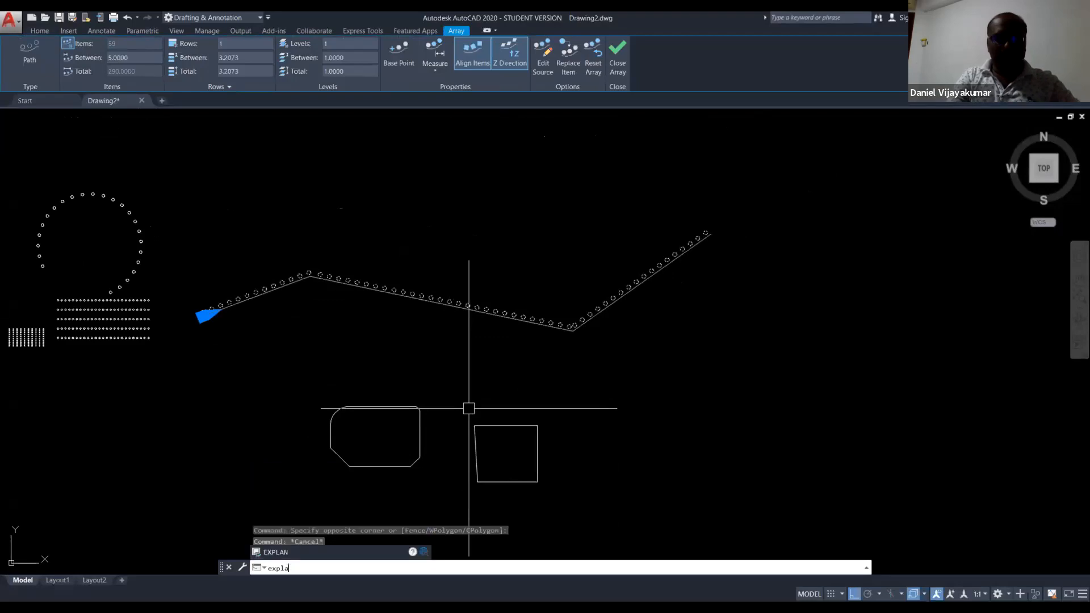
{"action": "key", "text": "BackSpace"}
{"action": "type", "text": "ode"}
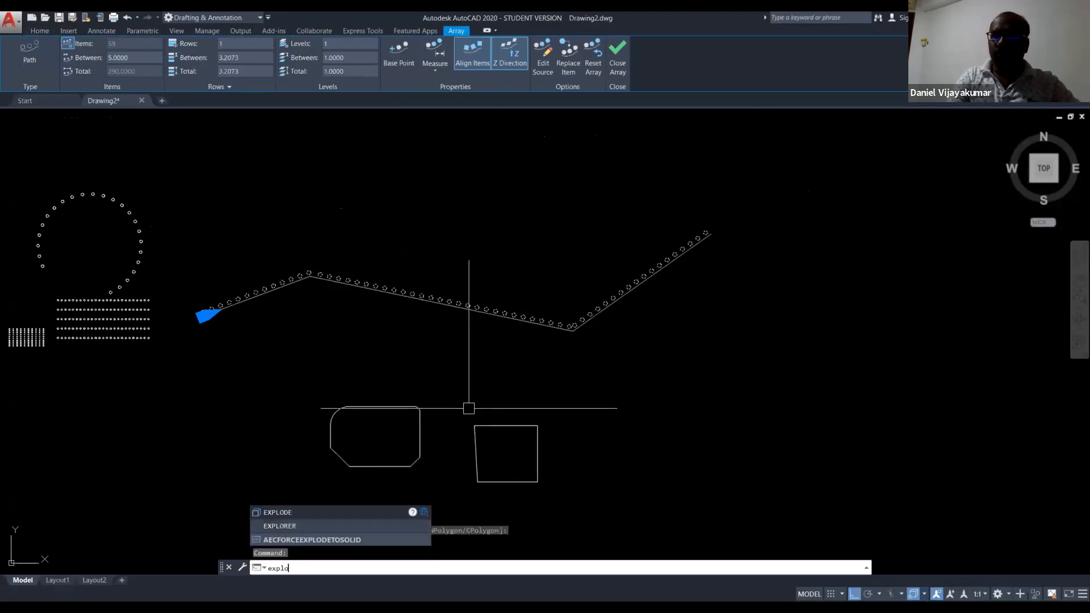
{"action": "key", "text": "Return"}
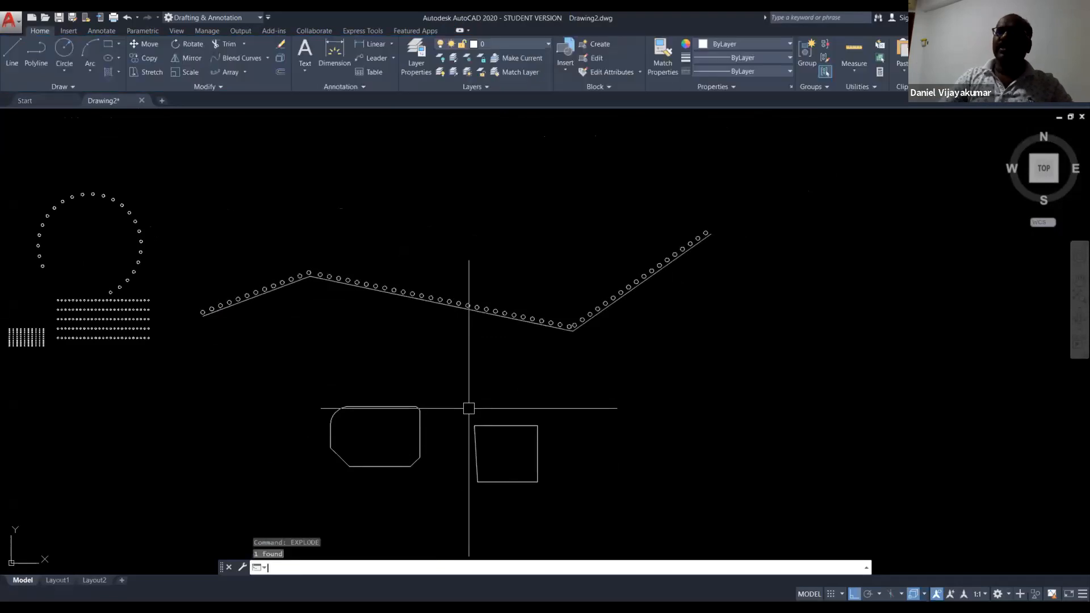
- Select circles of the exploded path array up close to examine them as individual objects
{"action": "key", "text": "Escape"}
{"action": "left_click", "coordinate": [428, 311]}
{"action": "left_click", "coordinate": [397, 298]}
{"action": "key", "text": "Escape"}
{"action": "scroll", "coordinate": [398, 303], "scroll_direction": "up", "scroll_amount": 5}
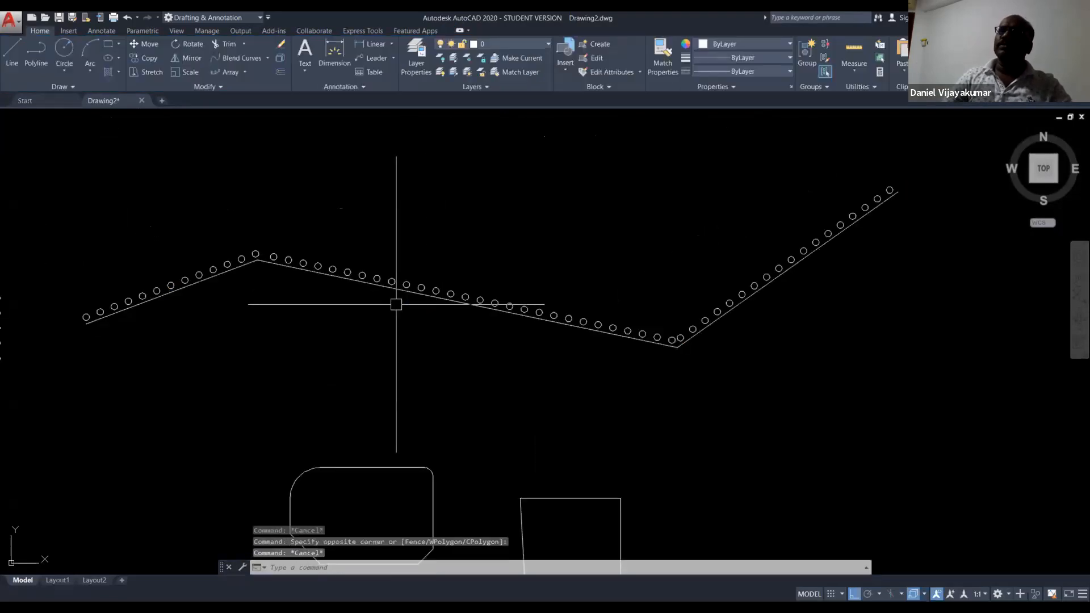
{"action": "scroll", "coordinate": [360, 288], "scroll_direction": "up", "scroll_amount": 3}
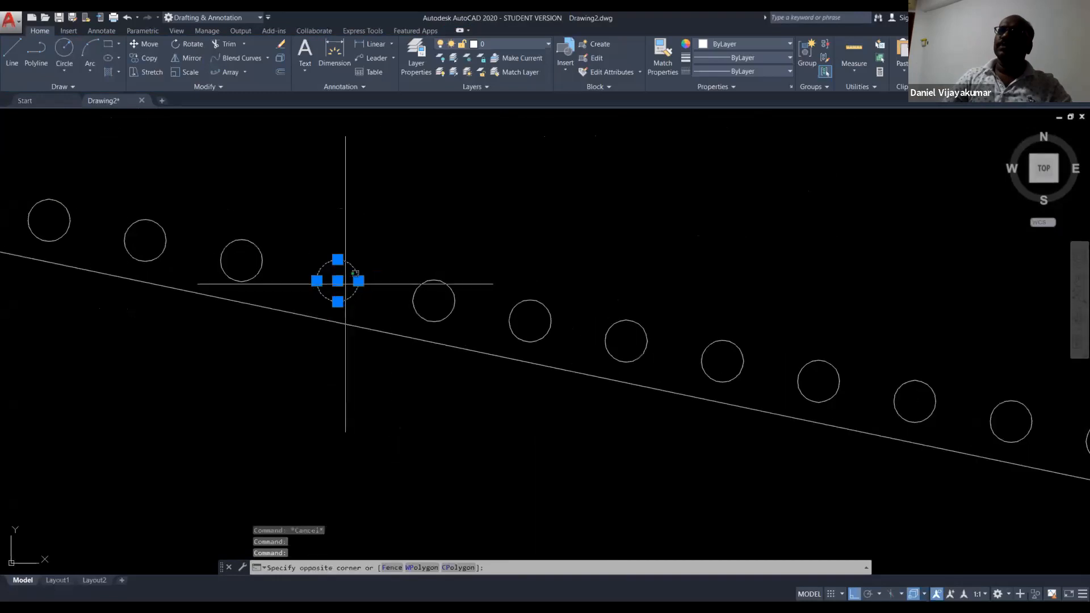
- Select the five-row rectangular array of circles to examine it as an intact array, and clear the selection
{"action": "scroll", "coordinate": [285, 321], "scroll_direction": "down", "scroll_amount": 10}
{"action": "middle_click_drag", "start_coordinate": [285, 322], "coordinate": [904, 350]}
{"action": "scroll", "coordinate": [903, 350], "scroll_direction": "down", "scroll_amount": 4}
{"action": "scroll", "coordinate": [820, 372], "scroll_direction": "up", "scroll_amount": 8}
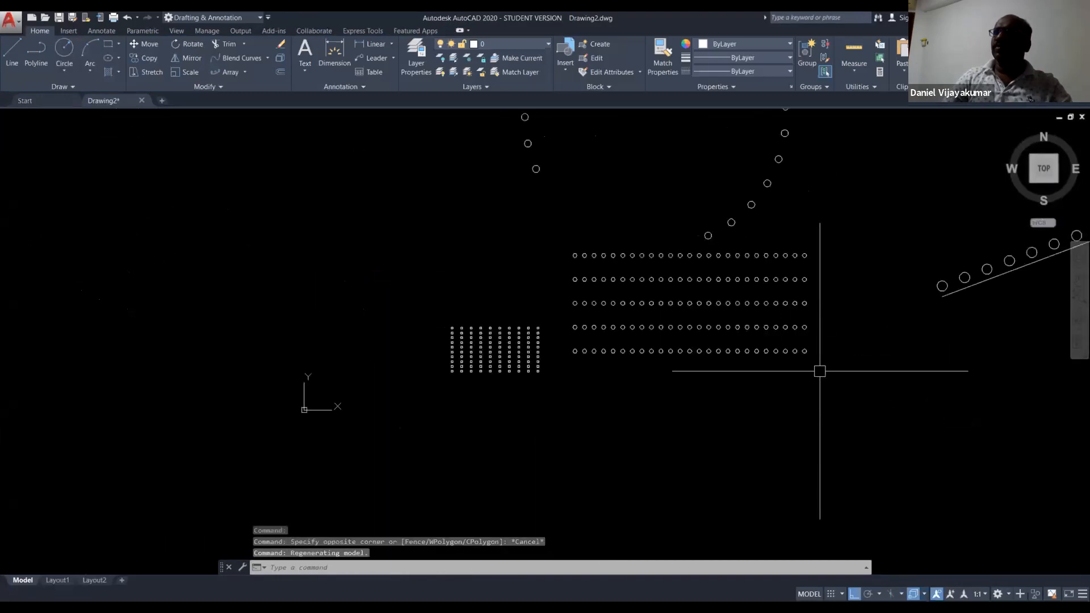
{"action": "left_click", "coordinate": [820, 373]}
{"action": "left_click", "coordinate": [716, 310]}
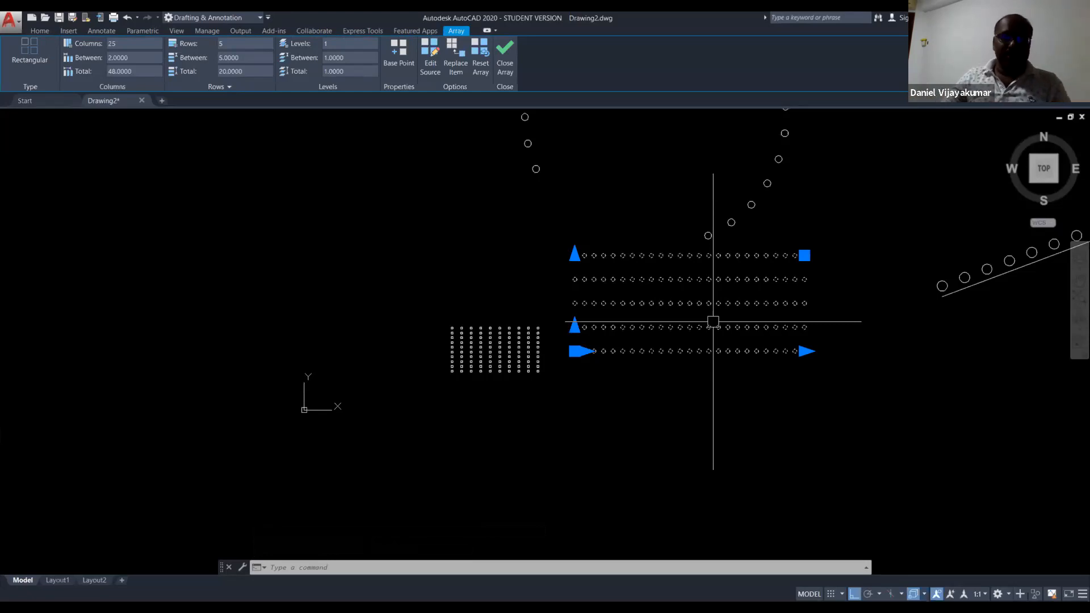
{"action": "key", "text": "Escape"}
{"action": "key", "text": "Escape"}
{"action": "key", "text": "Escape"}
{"action": "scroll", "coordinate": [516, 388], "scroll_direction": "down", "scroll_amount": 3}
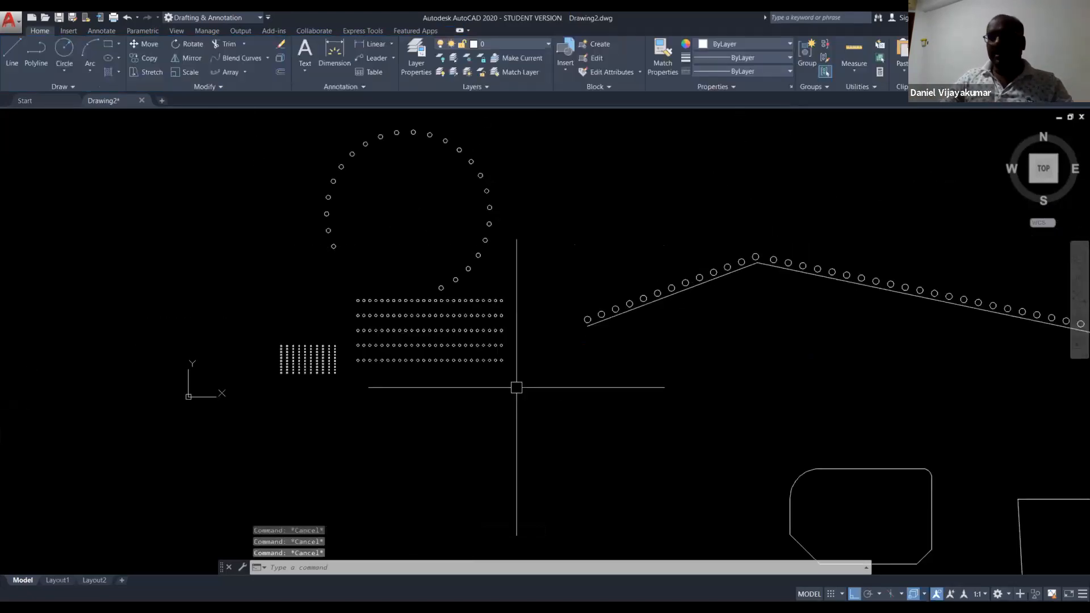
- Copy all segments of the exploded outline about 70 units horizontally to the left of the original
{"action": "middle_click_drag", "start_coordinate": [794, 478], "coordinate": [596, 378]}
{"action": "left_click", "coordinate": [692, 482]}
{"action": "left_click", "coordinate": [659, 421]}
{"action": "key", "text": "Escape"}
{"action": "type", "text": "co"}
{"action": "key", "text": "Return"}
{"action": "left_click", "coordinate": [767, 516]}
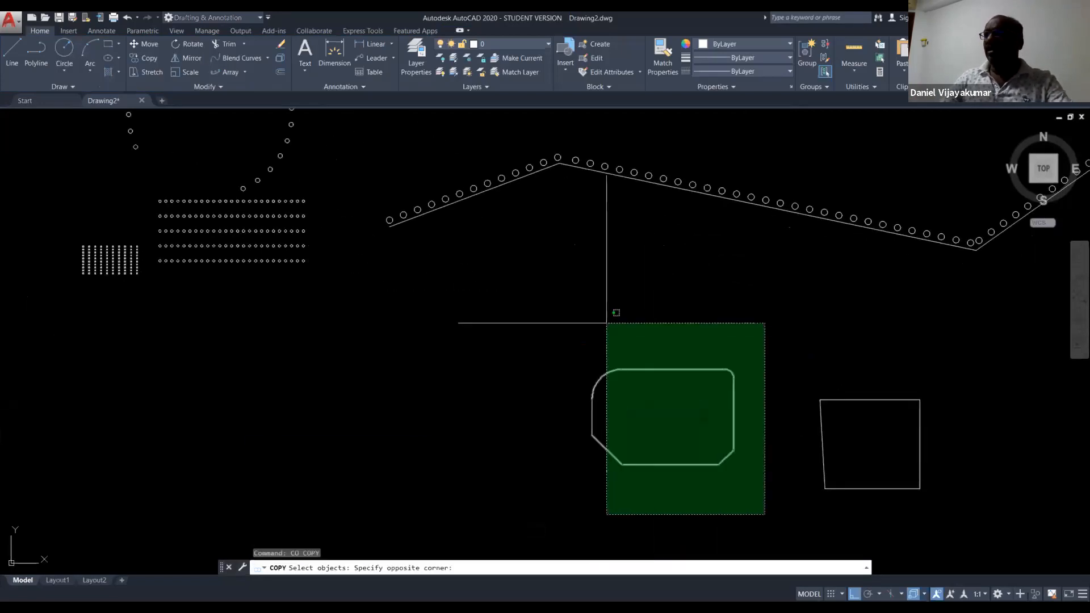
{"action": "left_click", "coordinate": [563, 314]}
{"action": "key", "text": "Return"}
{"action": "left_click", "coordinate": [721, 314]}
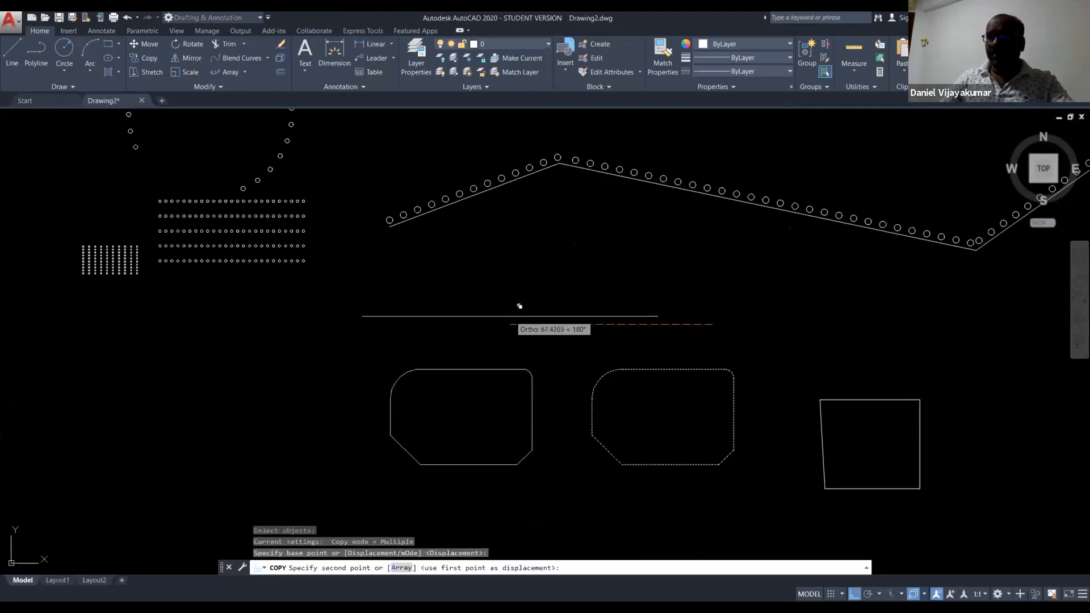
{"action": "left_click", "coordinate": [504, 311]}
{"action": "key", "text": "Escape"}
- Select the lower horizontal line of the original exploded outline to examine it as a separate segment, and clear the selection
{"action": "middle_click_drag", "start_coordinate": [666, 472], "coordinate": [587, 416]}
{"action": "scroll", "coordinate": [588, 415], "scroll_direction": "up", "scroll_amount": 3}
{"action": "left_click", "coordinate": [600, 426]}
{"action": "left_click", "coordinate": [565, 372]}
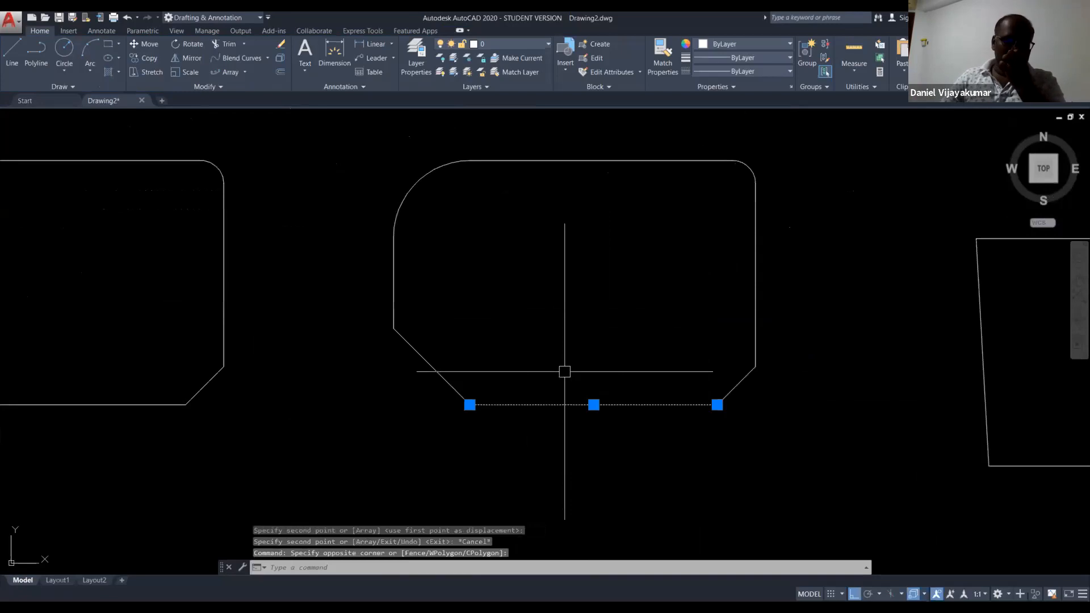
{"action": "key", "text": "Escape"}
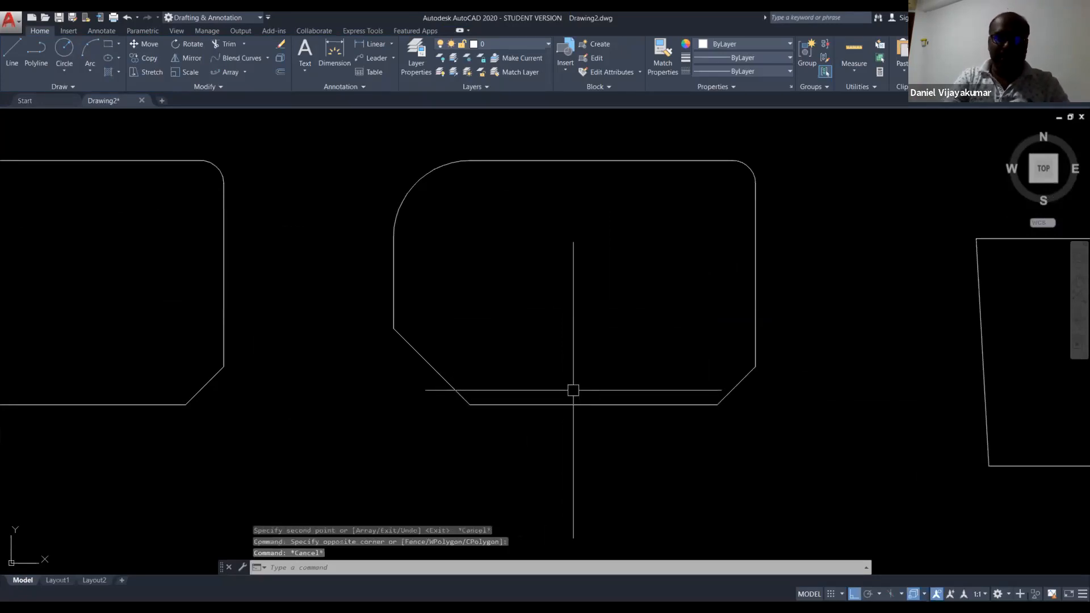
- Start polyline editing (PEDIT) on the original outline's lower horizontal line and convert that line into a polyline
{"action": "type", "text": "PE"}
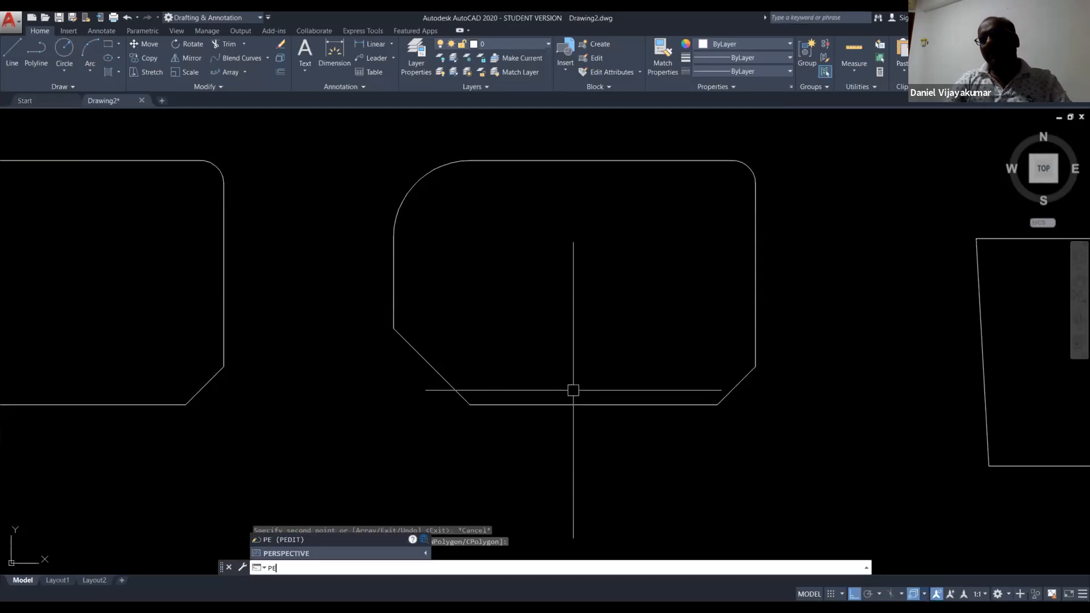
{"action": "key", "text": "Return"}
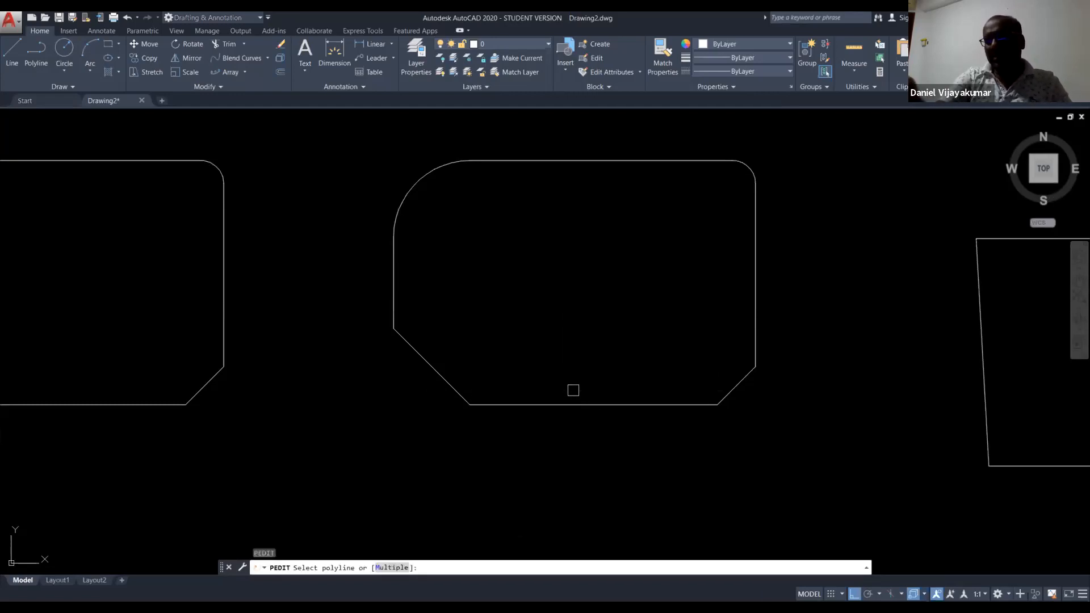
{"action": "key", "text": "ctrl"}
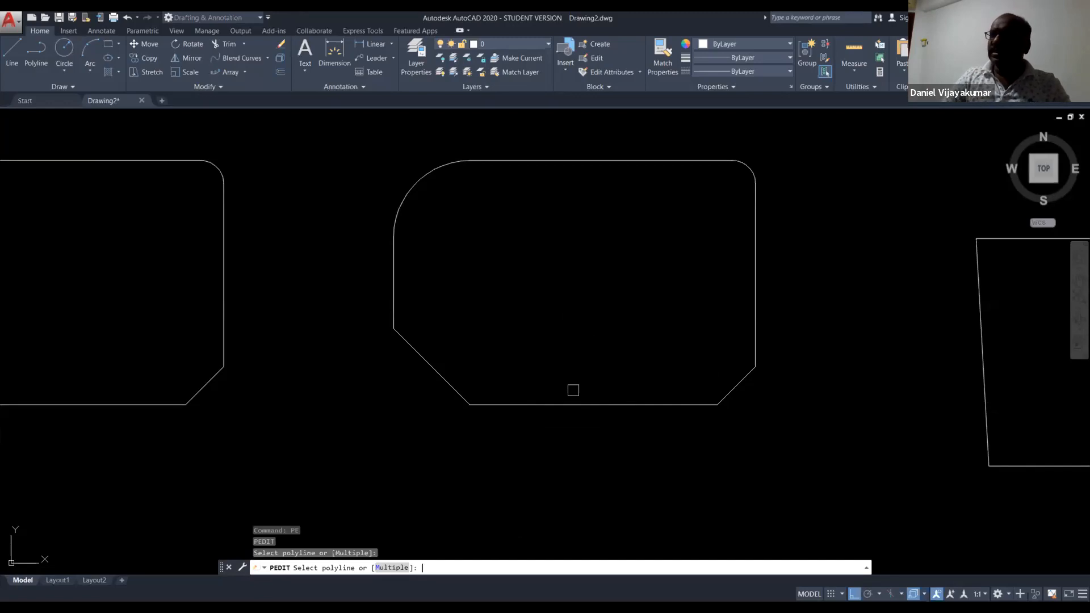
{"action": "left_click", "coordinate": [582, 404]}
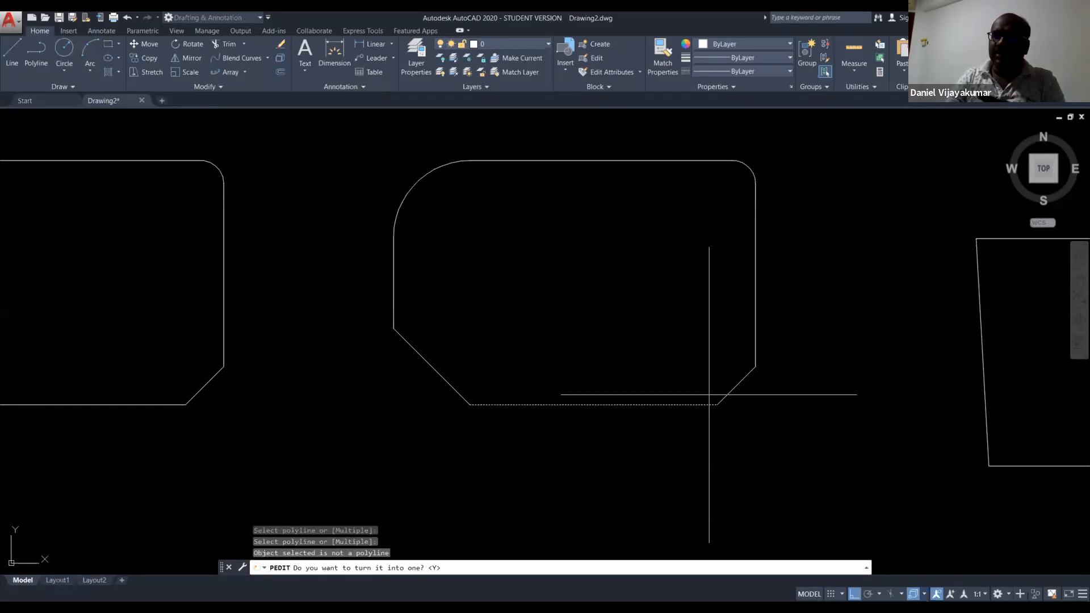
{"action": "key", "text": "Return"}
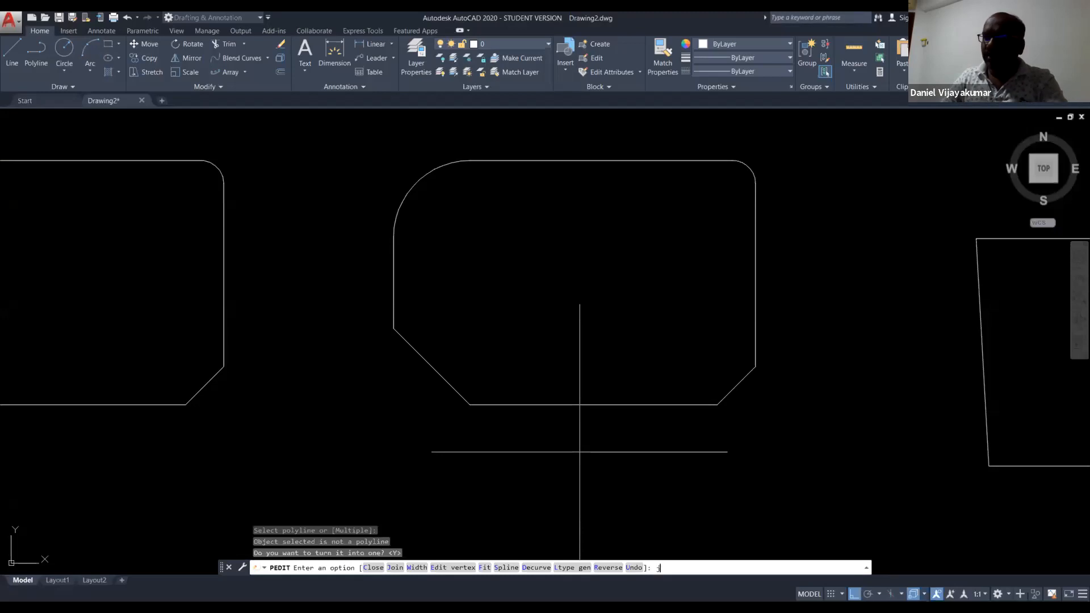
- Join all segments of the original outline into one polyline, finish the polyline edit, and select the outline to check it
{"action": "key", "text": "Return"}
{"action": "left_click", "coordinate": [608, 414]}
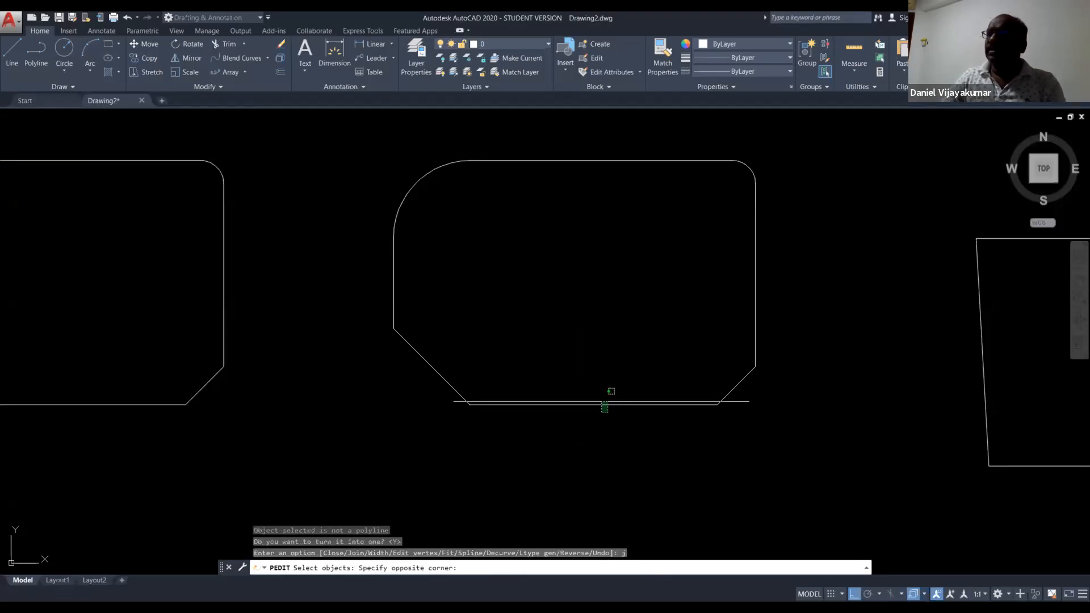
{"action": "left_click", "coordinate": [583, 387]}
{"action": "left_click", "coordinate": [778, 435]}
{"action": "left_click", "coordinate": [396, 129]}
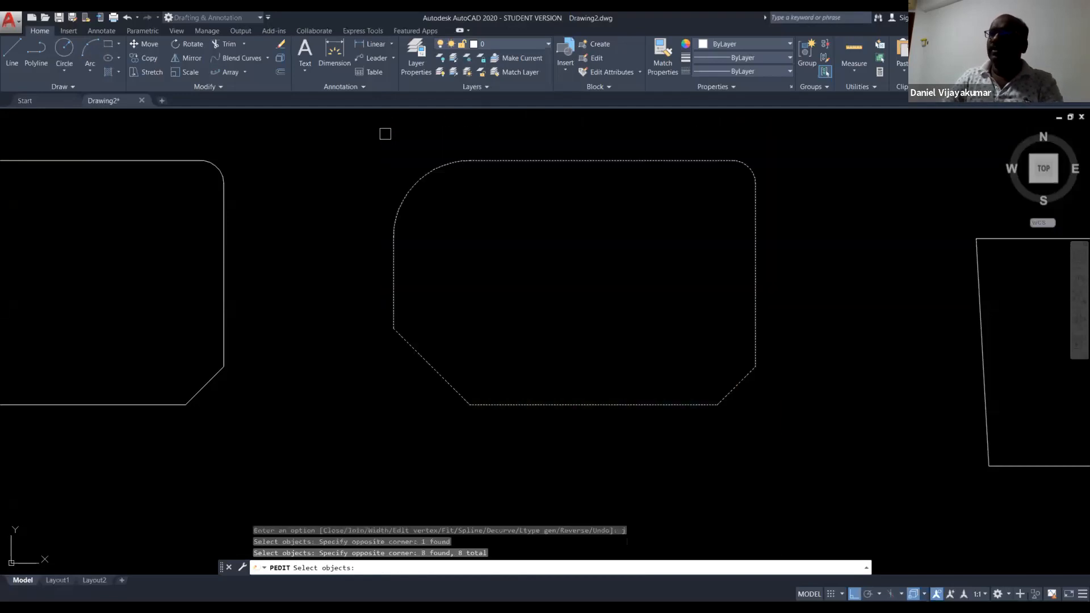
{"action": "key", "text": "Return"}
{"action": "key", "text": "Return"}
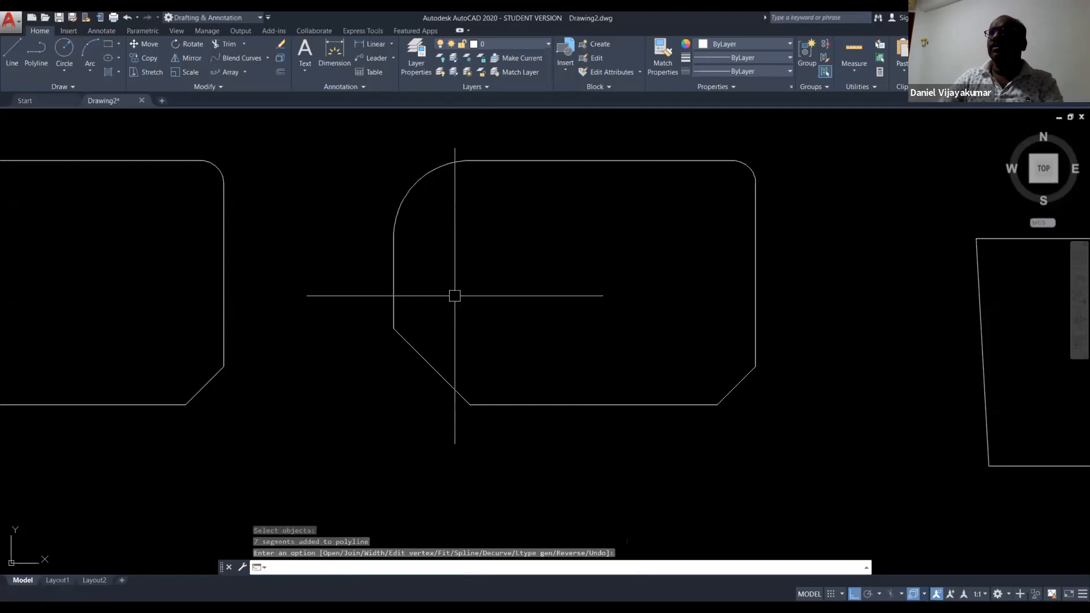
{"action": "left_click", "coordinate": [394, 272]}
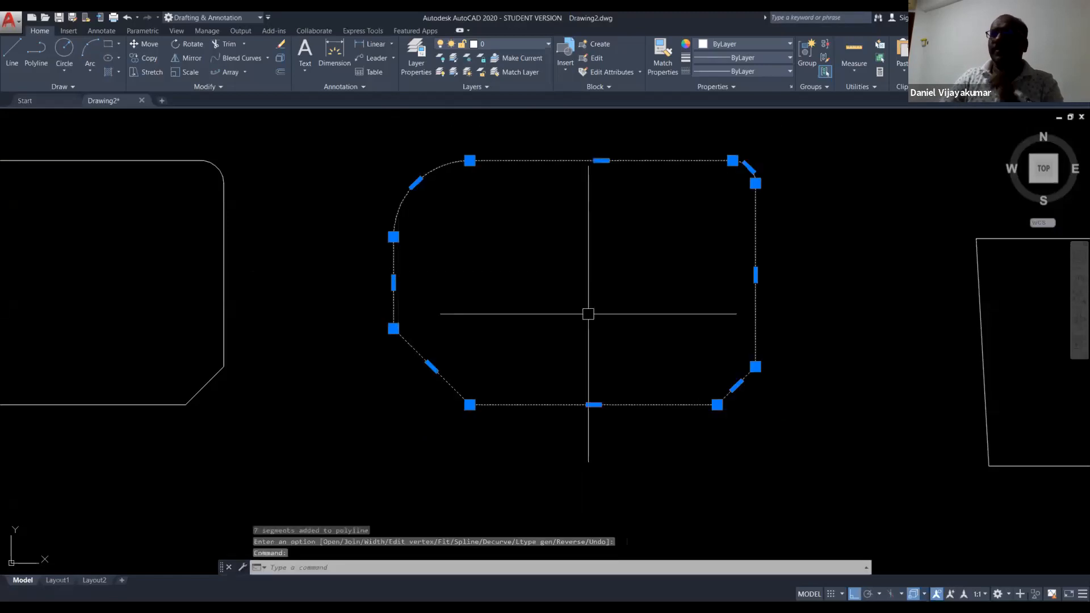